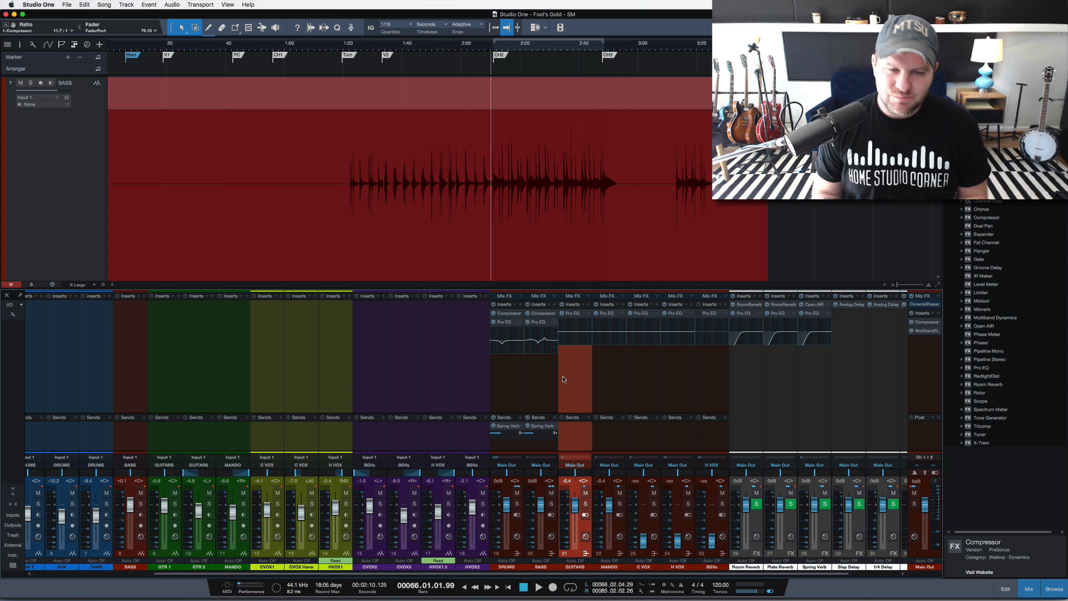
Solo the GTR 1 channel and audition it from the Start marker.
{"action": "left_click", "coordinate": [168, 445]}
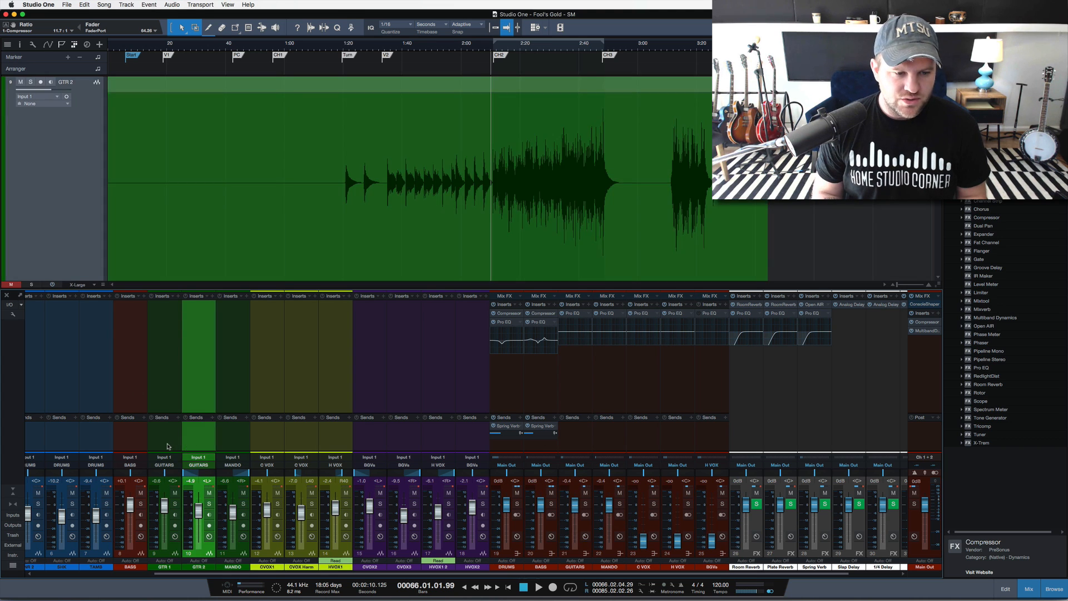
{"action": "left_click", "coordinate": [128, 44]}
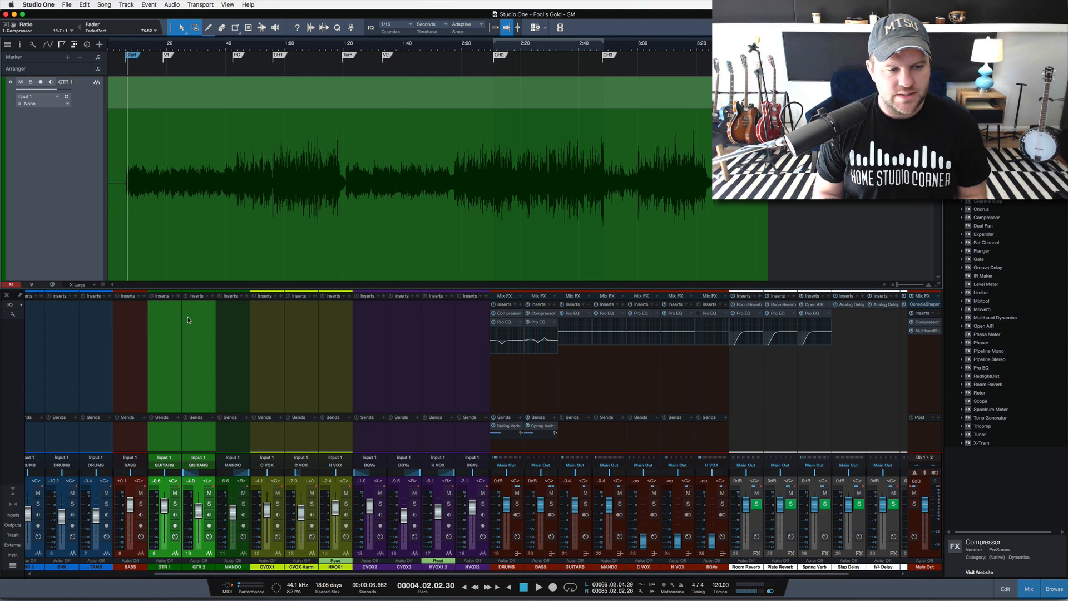
{"action": "left_click", "coordinate": [169, 437]}
{"action": "key", "text": "s"}
{"action": "key", "text": "space"}
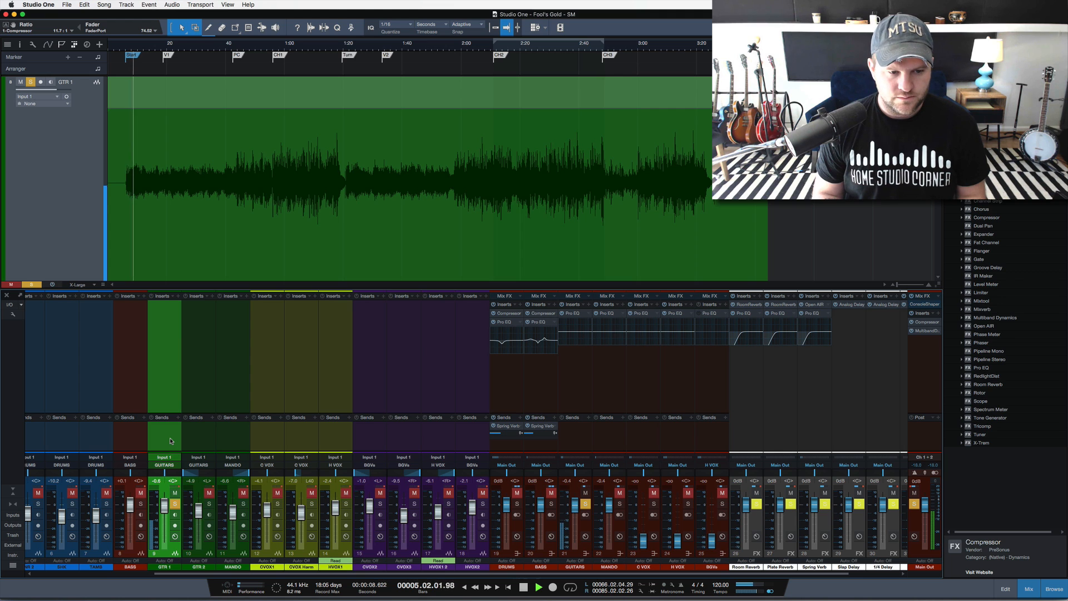
{"action": "key", "text": "space"}
Audition GTR 2 in solo from the CH2 marker and clear the solo when playback is stopped.
{"action": "left_click", "coordinate": [210, 503]}
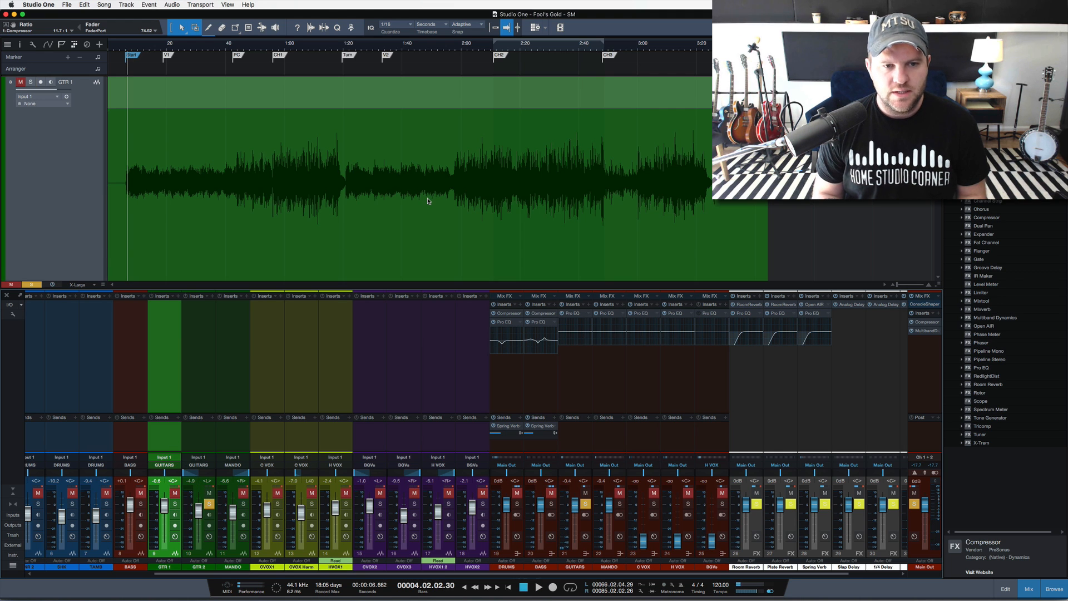
{"action": "scroll", "coordinate": [428, 201], "scroll_direction": "down", "scroll_amount": 2}
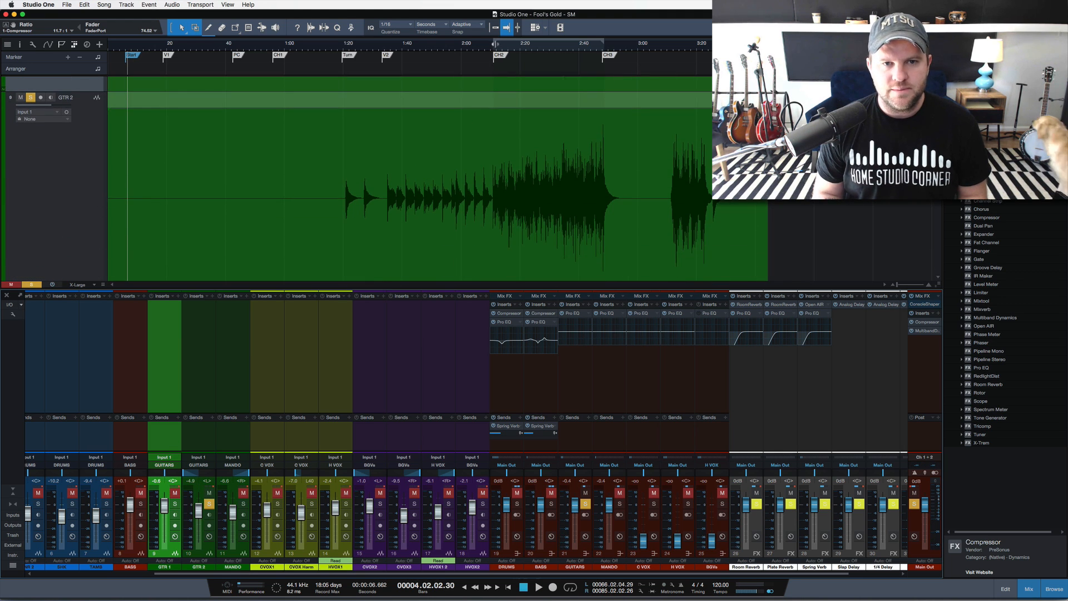
{"action": "left_click", "coordinate": [496, 51]}
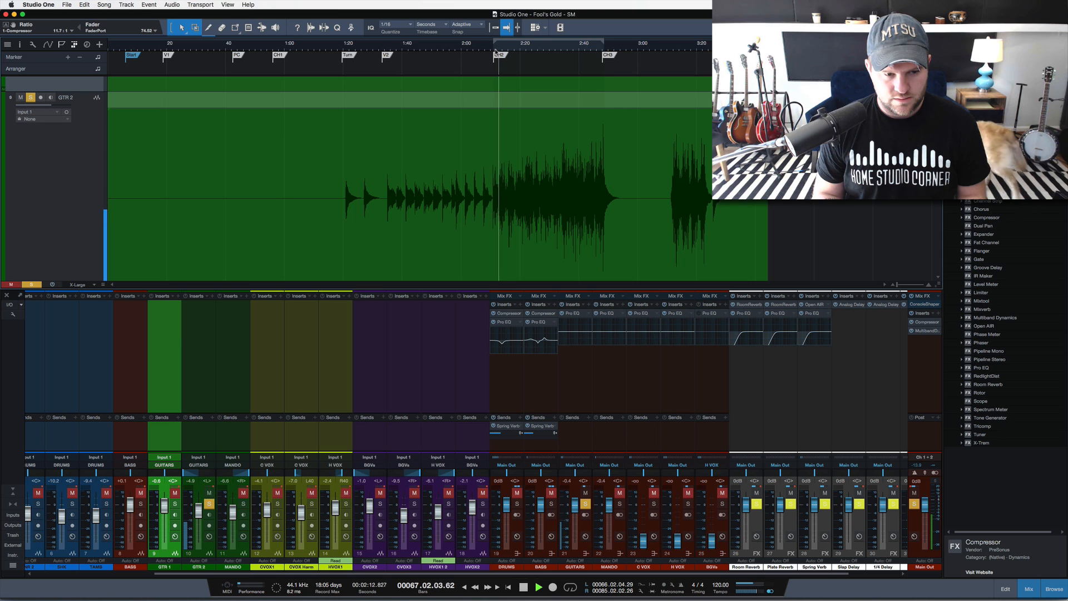
{"action": "key", "text": "space"}
{"action": "key", "text": "s"}
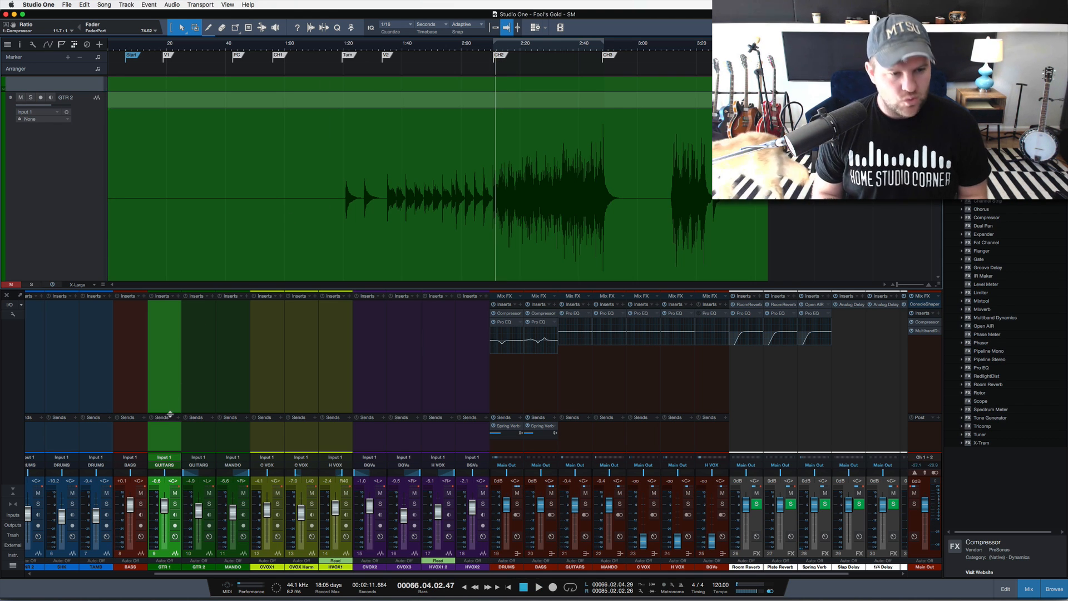
Insert Pro EQ on the GTR 1 channel and play the track soloed from the Start marker.
{"action": "left_click", "coordinate": [164, 441]}
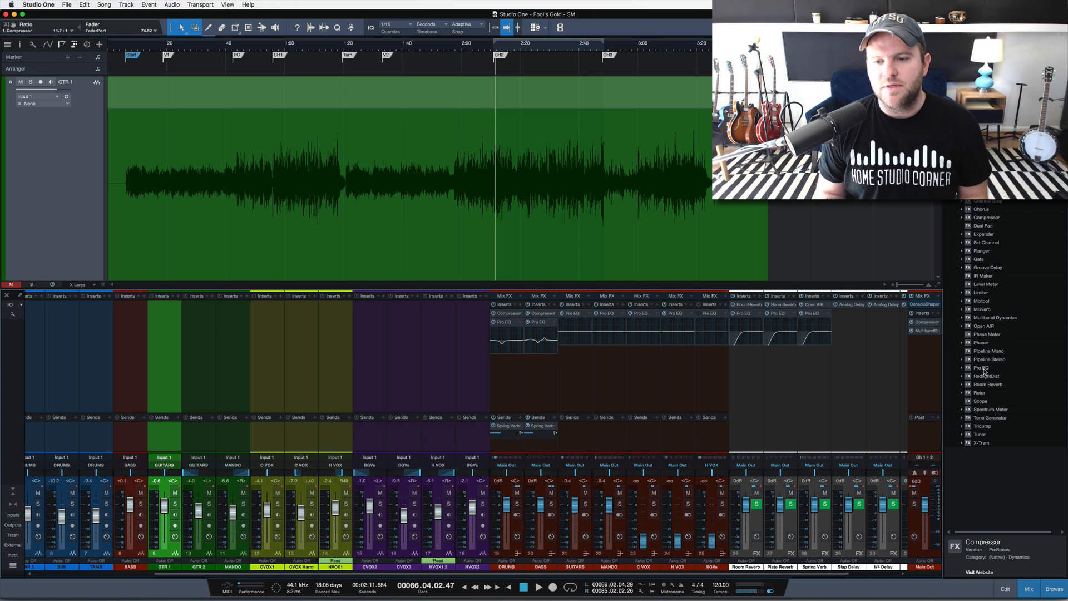
{"action": "left_click_drag", "start_coordinate": [981, 367], "coordinate": [159, 322]}
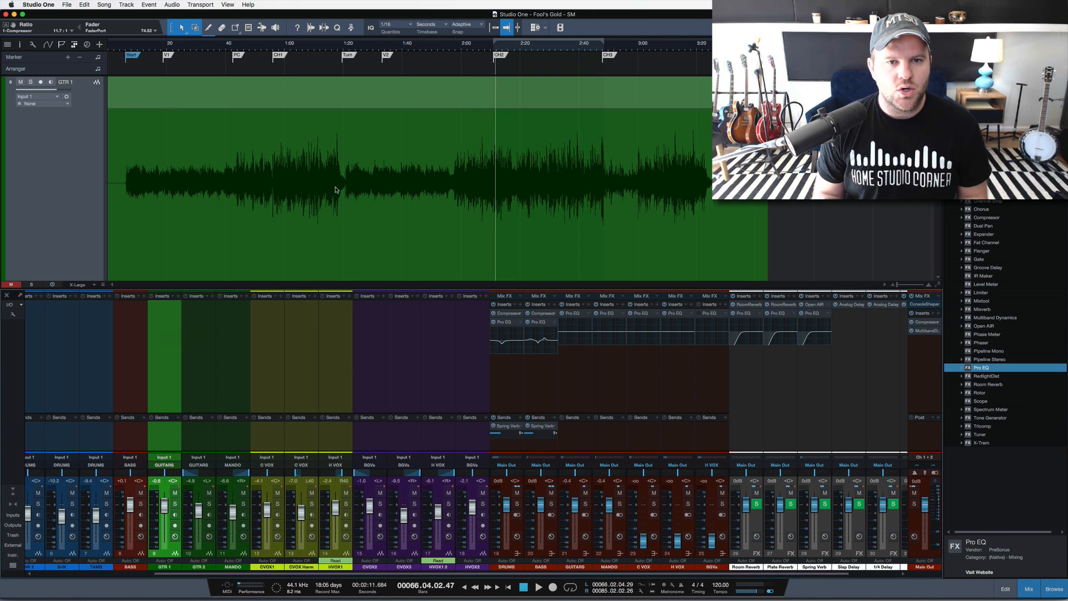
{"action": "left_click_drag", "start_coordinate": [126, 76], "coordinate": [141, 57]}
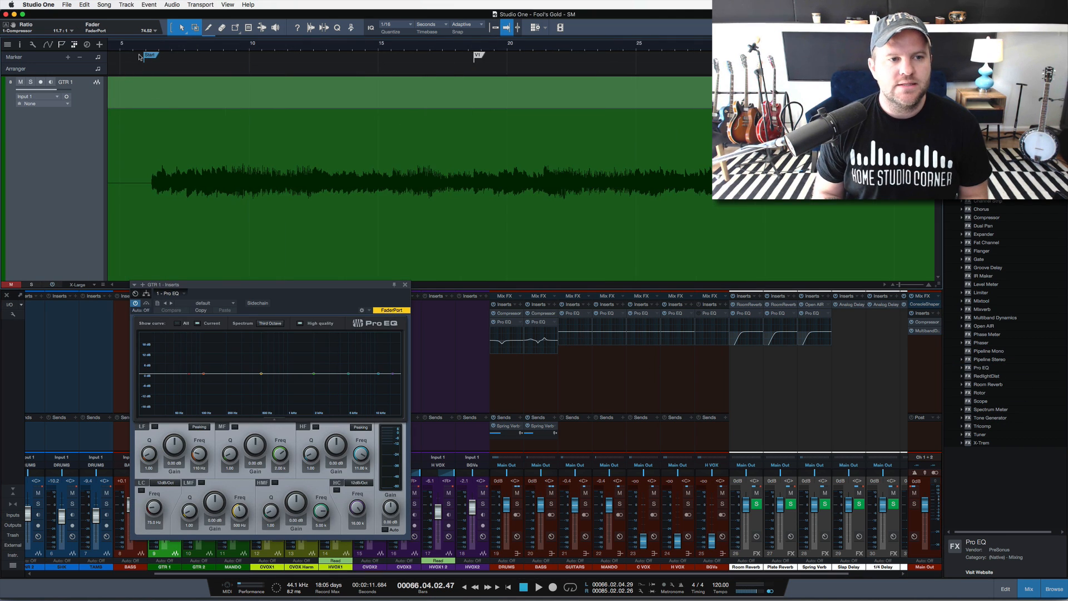
{"action": "key", "text": "s"}
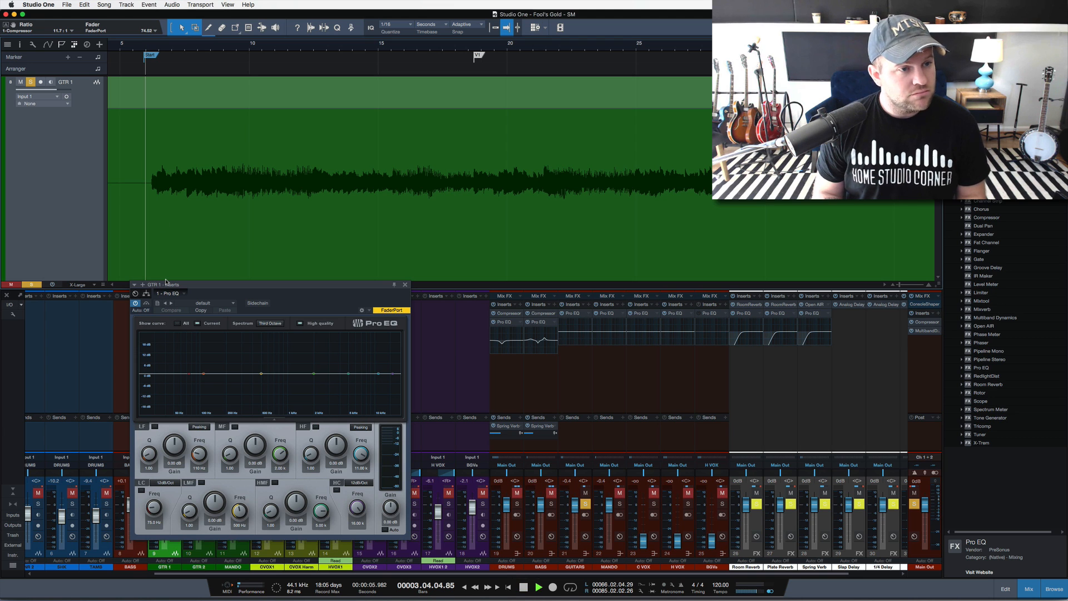
{"action": "key", "text": "space"}
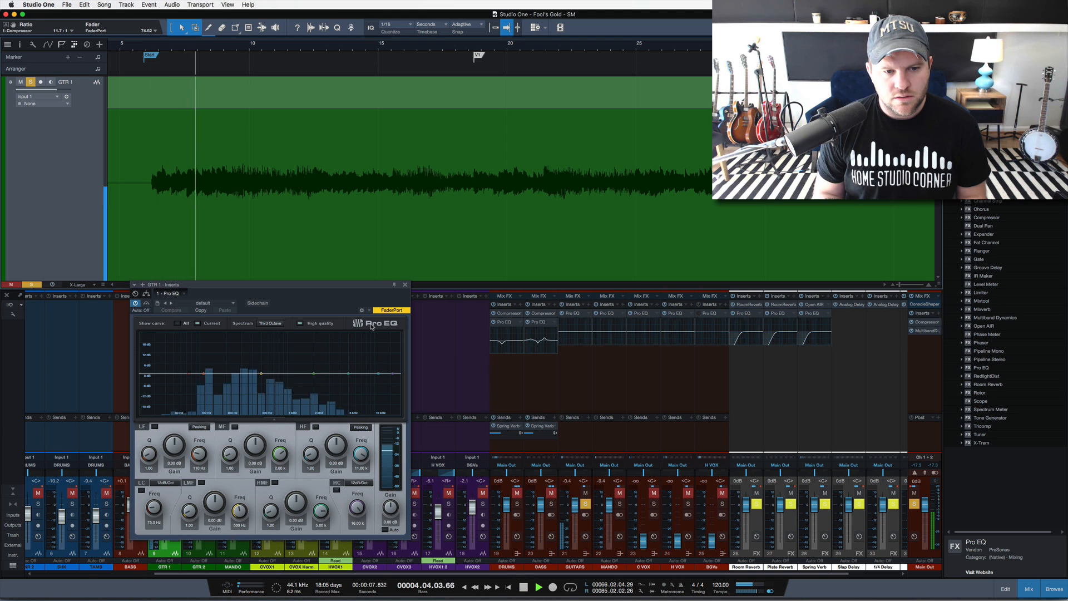
Try boosts and cuts with Pro EQ's high-mid band between about 3.6 and 4.5 kHz during playback, and switch the band off.
{"action": "left_click_drag", "start_coordinate": [349, 373], "coordinate": [357, 345]}
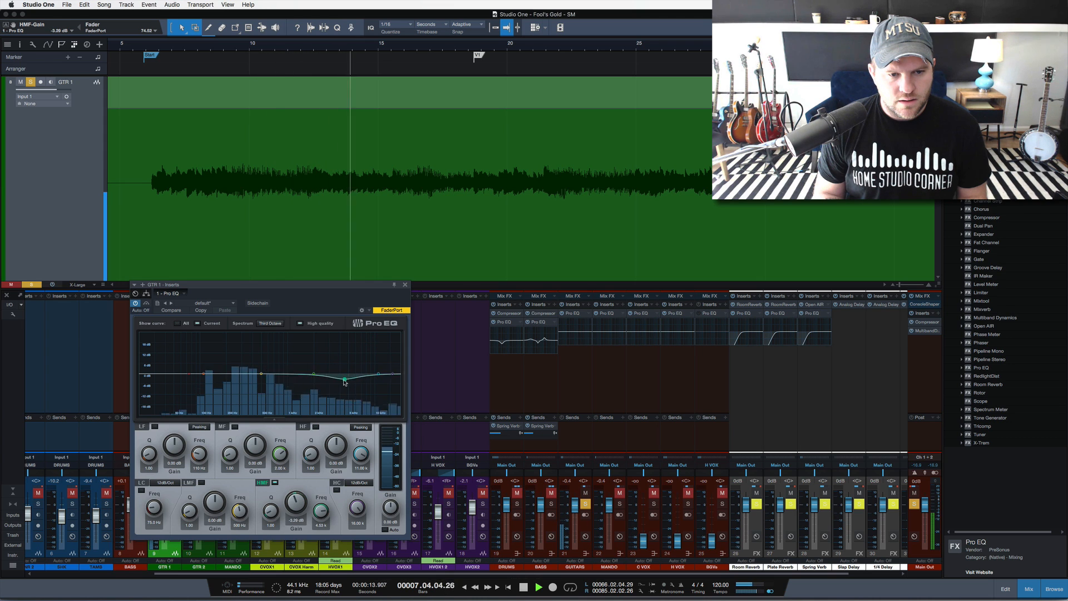
{"action": "left_click_drag", "start_coordinate": [358, 346], "coordinate": [344, 375]}
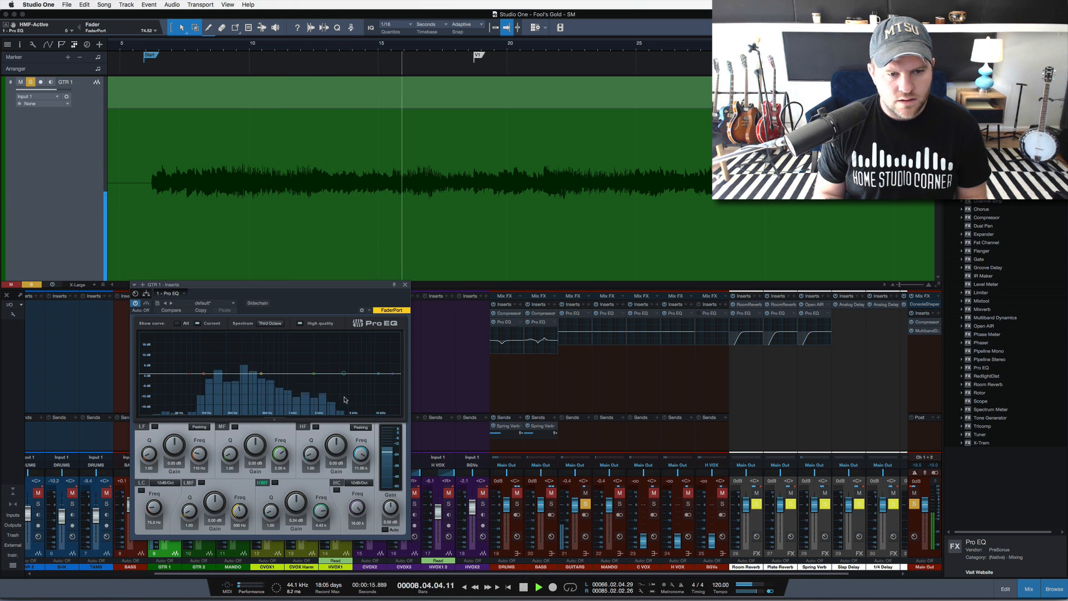
{"action": "key", "text": "space"}
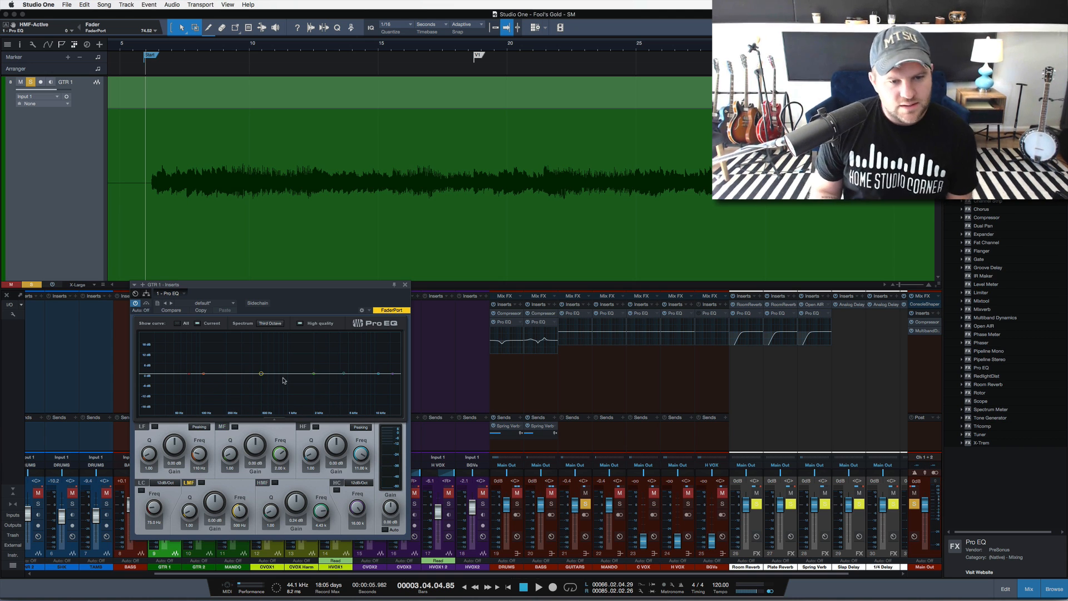
{"action": "key", "text": "space"}
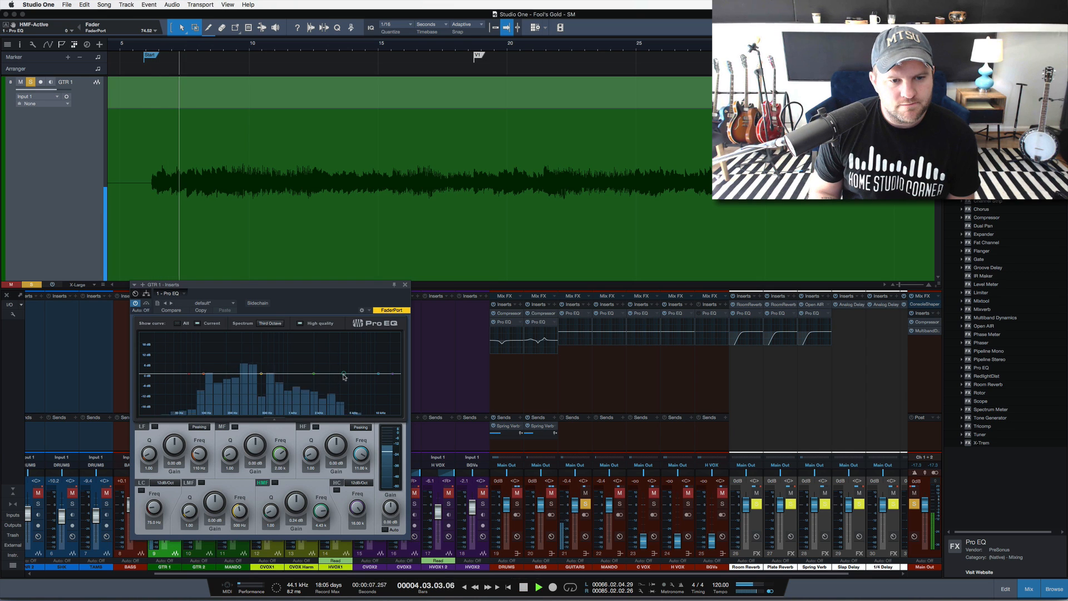
{"action": "mouse_move", "coordinate": [343, 374]}
{"action": "left_mouse_down"}
{"action": "mouse_move", "coordinate": [356, 346]}
{"action": "mouse_move", "coordinate": [377, 340]}
{"action": "mouse_move", "coordinate": [253, 349]}
{"action": "mouse_move", "coordinate": [336, 365]}
{"action": "left_mouse_up"}
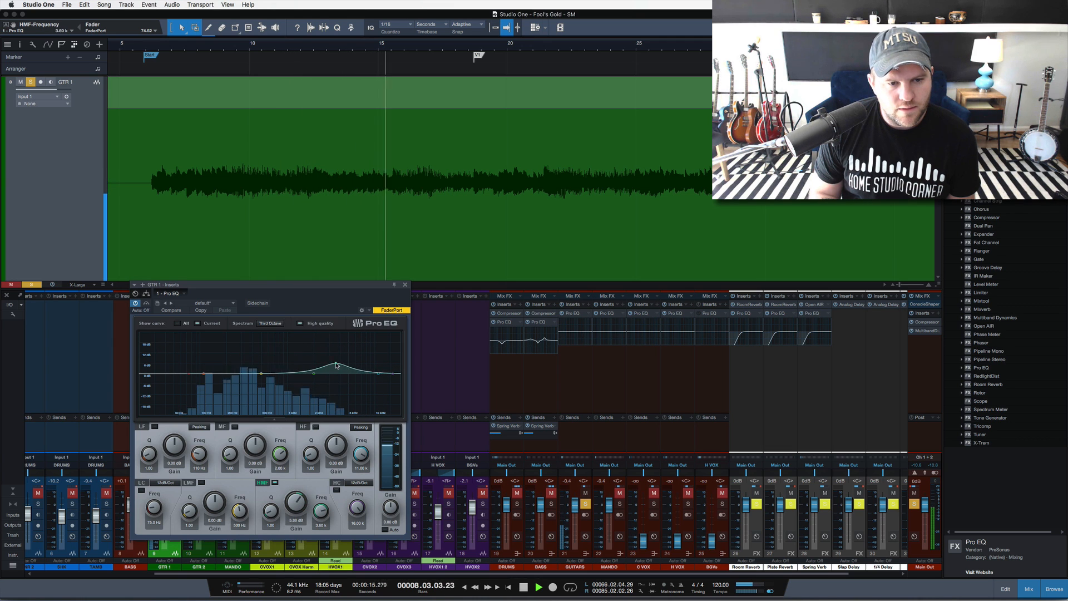
{"action": "double_click", "coordinate": [336, 365]}
{"action": "key", "text": "space"}
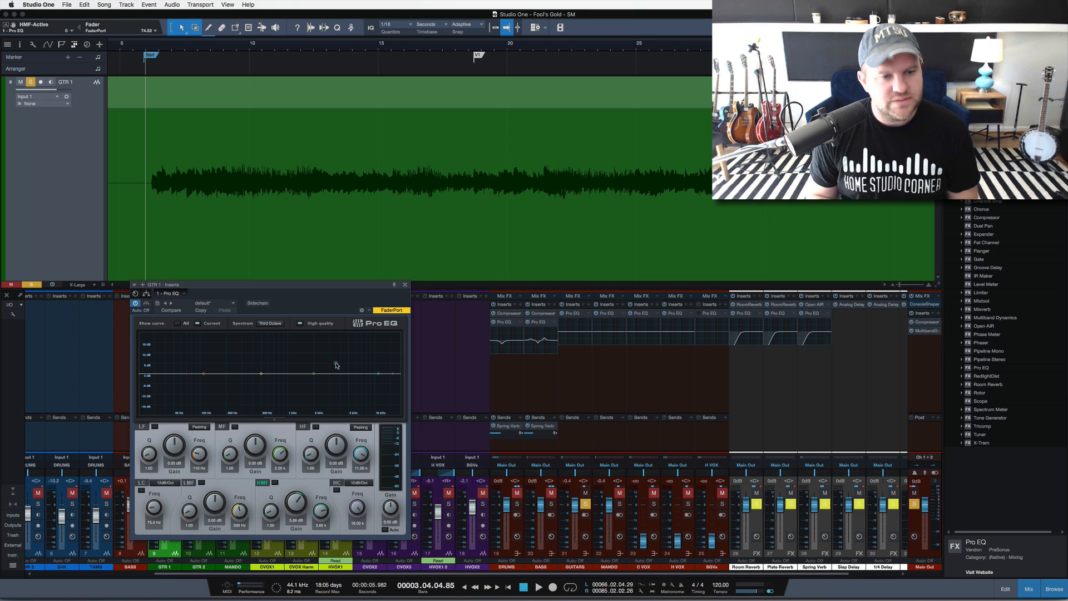
Reset GTR 1's Pro EQ by loading the default preset.
{"action": "left_click", "coordinate": [334, 367]}
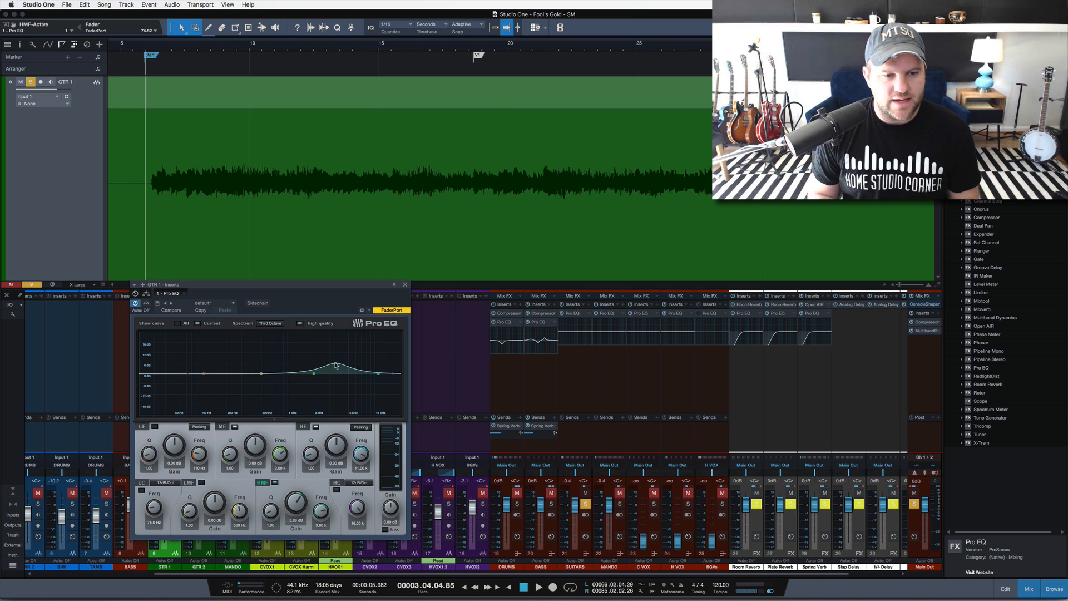
{"action": "left_click", "coordinate": [192, 303]}
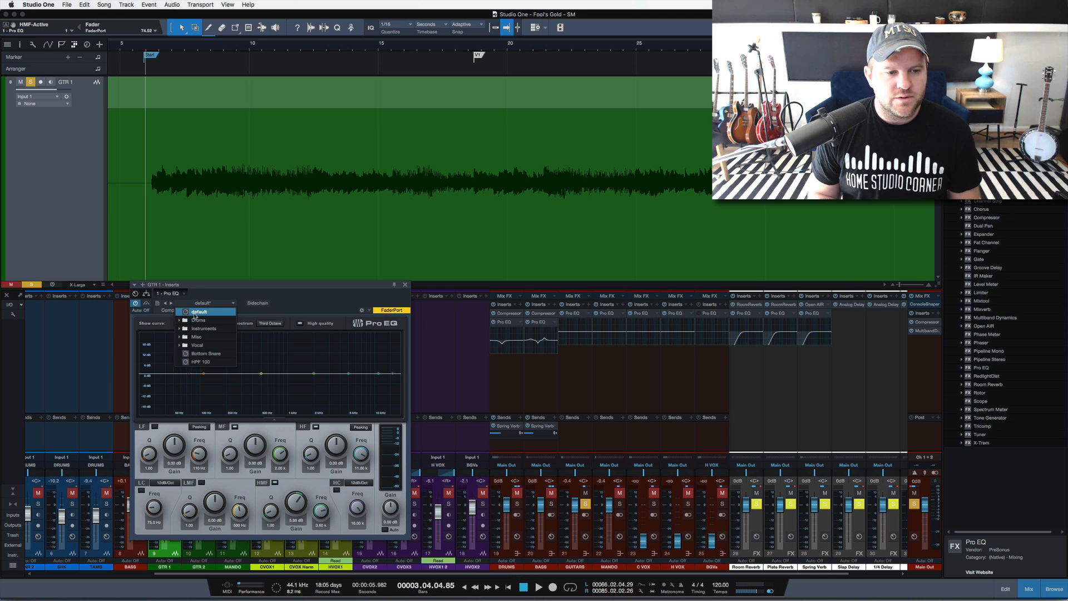
{"action": "left_click", "coordinate": [199, 311]}
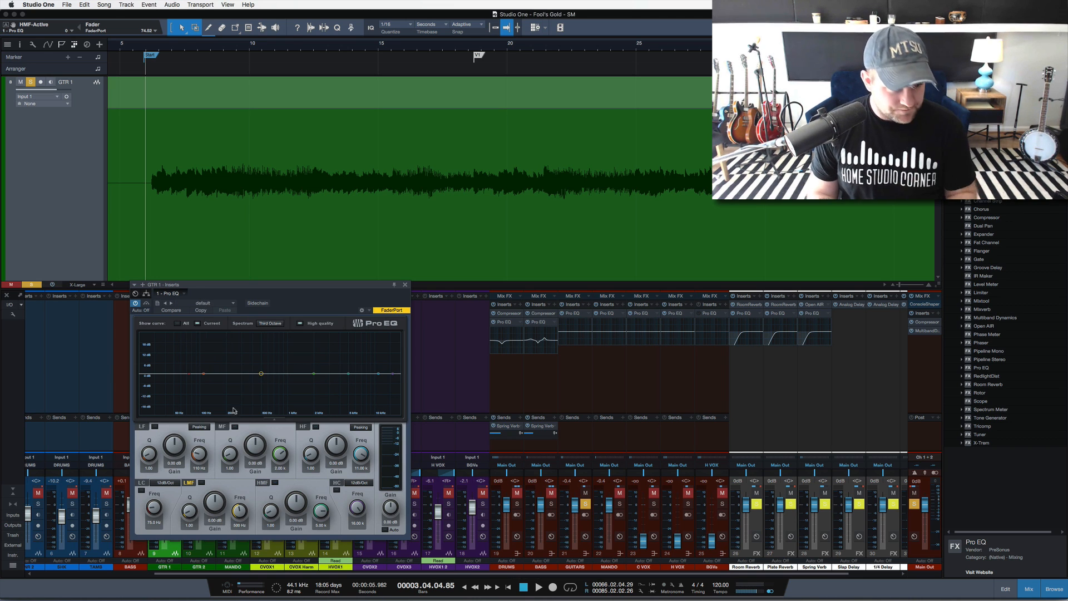
Enable the 75 Hz low-cut filter in the GUITARS bus Pro EQ and close the plug-in window.
{"action": "left_click", "coordinate": [575, 314]}
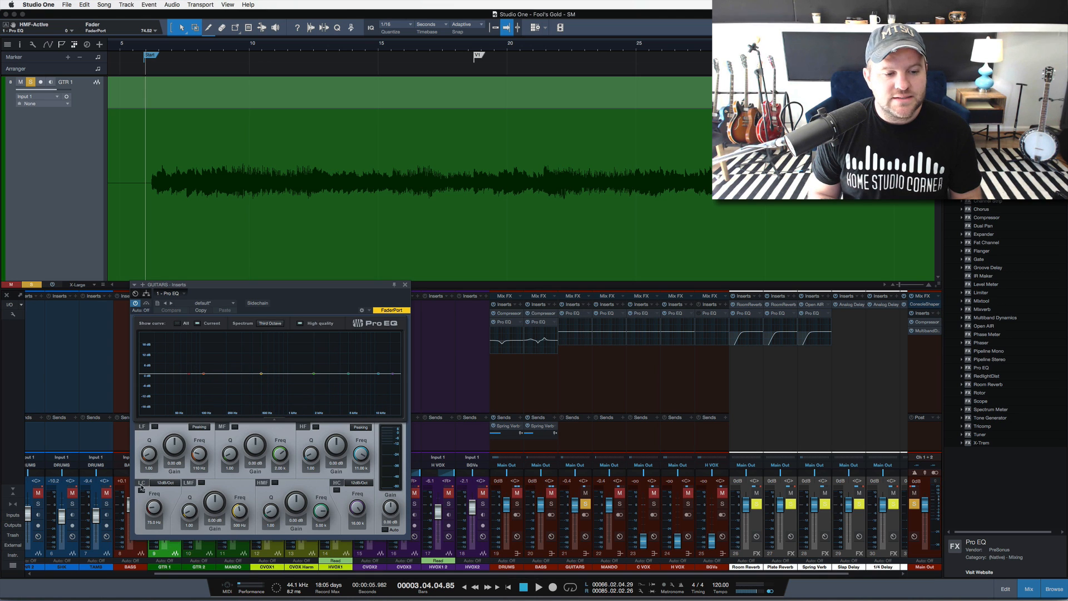
{"action": "left_click", "coordinate": [142, 490]}
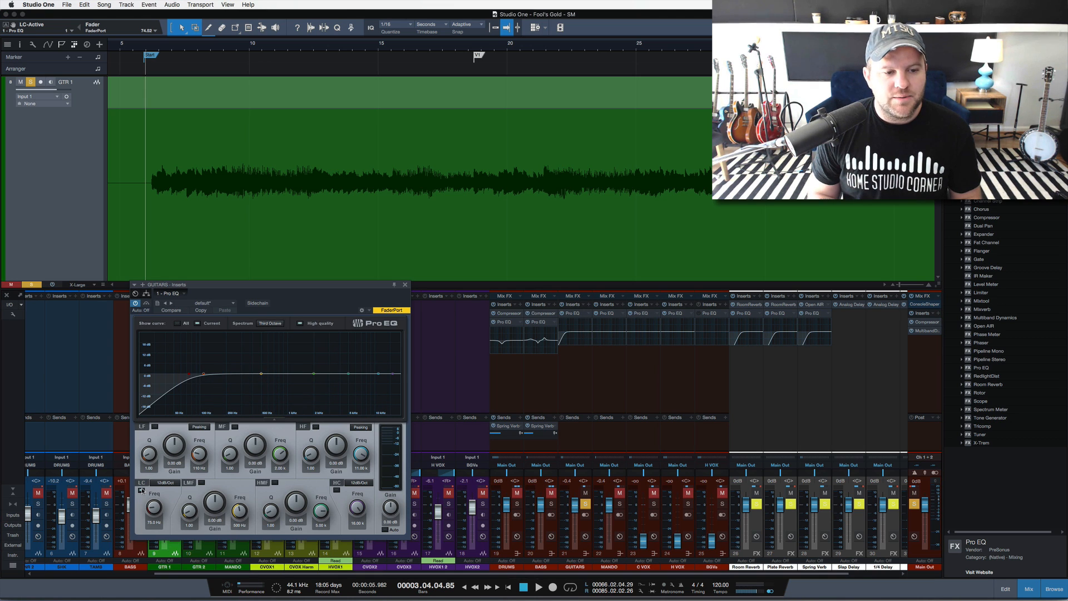
{"action": "left_click", "coordinate": [405, 285]}
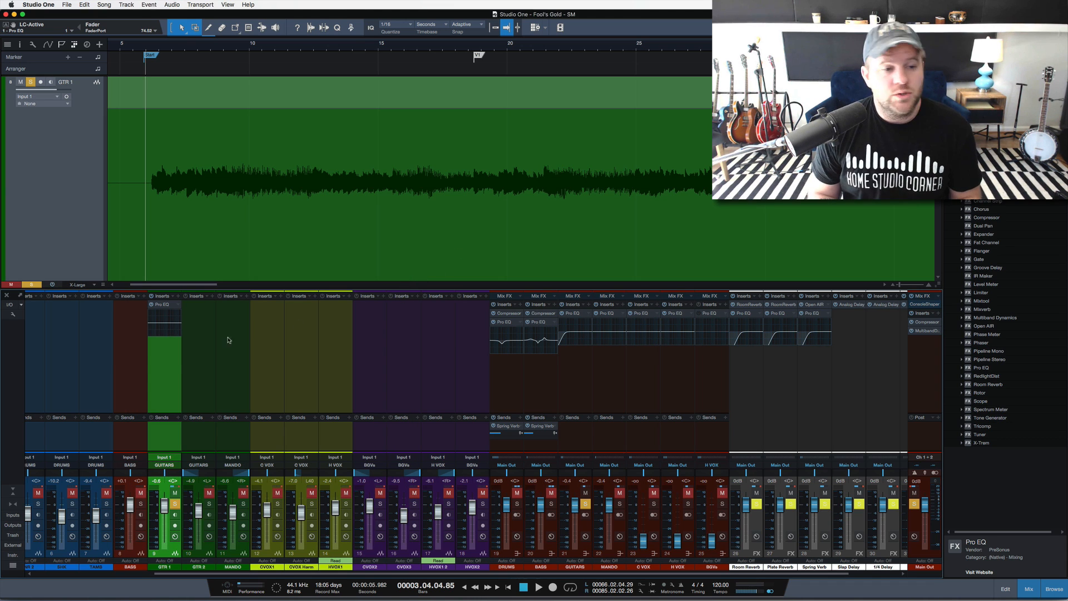
Open the Pro EQ on the GTR 1 channel and reposition its window.
{"action": "left_click", "coordinate": [165, 305]}
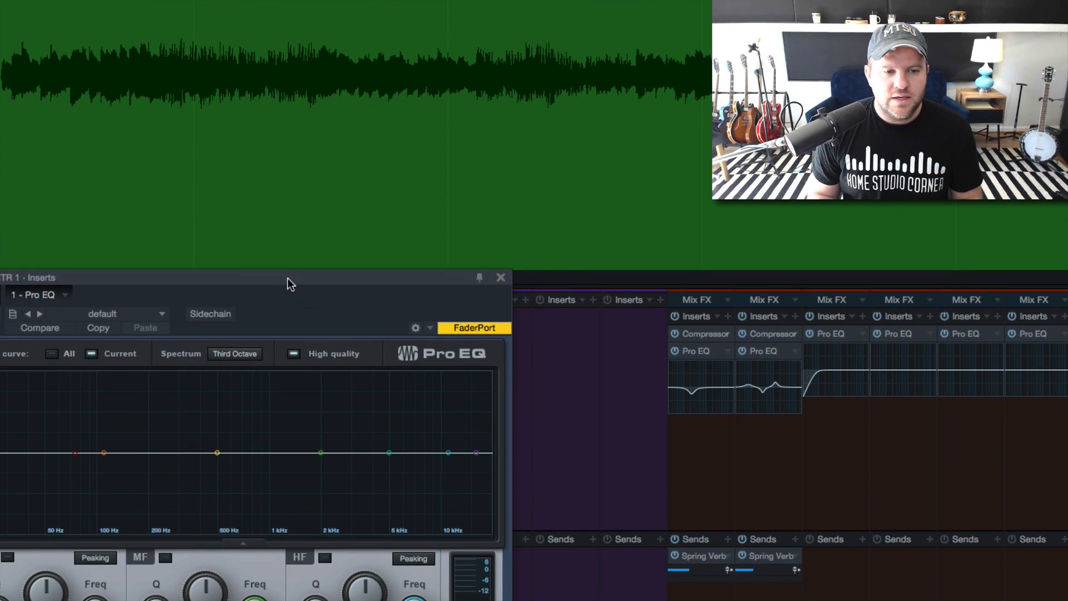
{"action": "left_click_drag", "start_coordinate": [296, 285], "coordinate": [325, 274]}
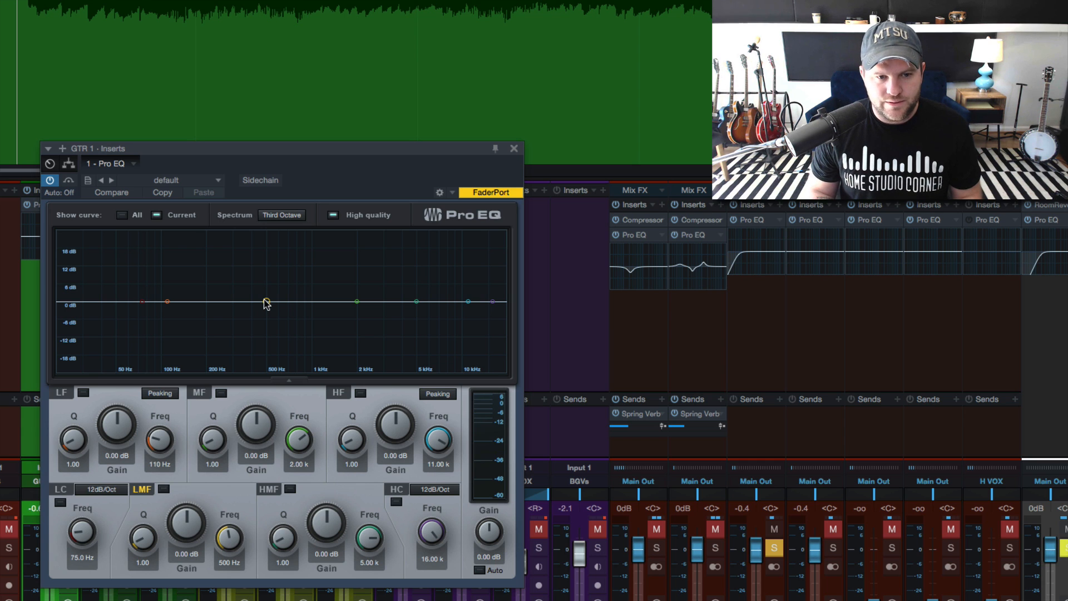
Try a low-mid boost of about 12.7 dB at 327 Hz on GTR 1 during playback, and switch the band off.
{"action": "key", "text": "space"}
{"action": "left_click_drag", "start_coordinate": [266, 303], "coordinate": [239, 266]}
{"action": "key", "text": "space"}
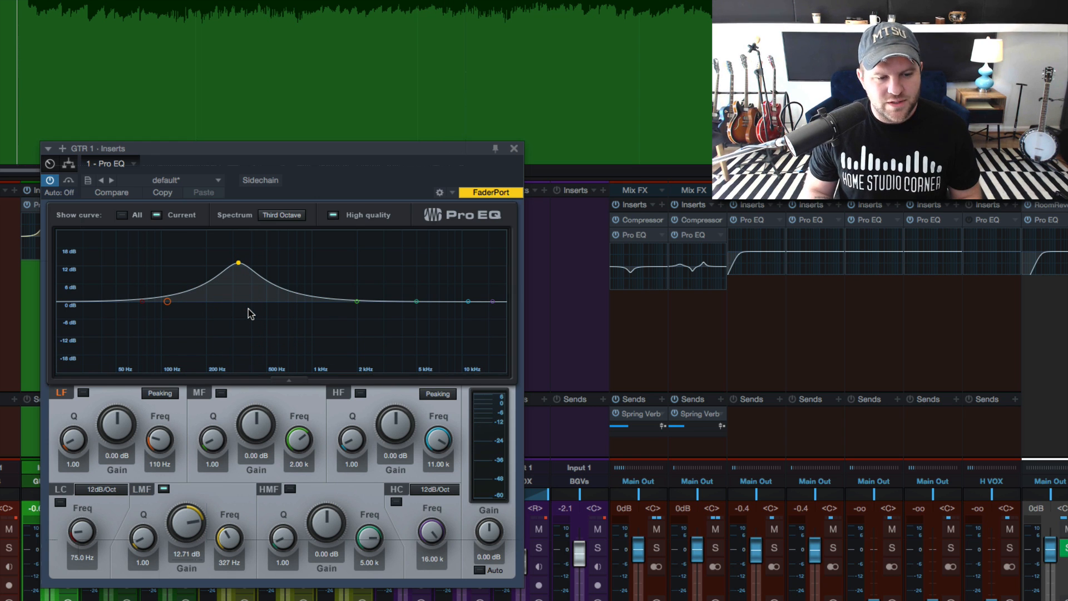
{"action": "double_click", "coordinate": [238, 262]}
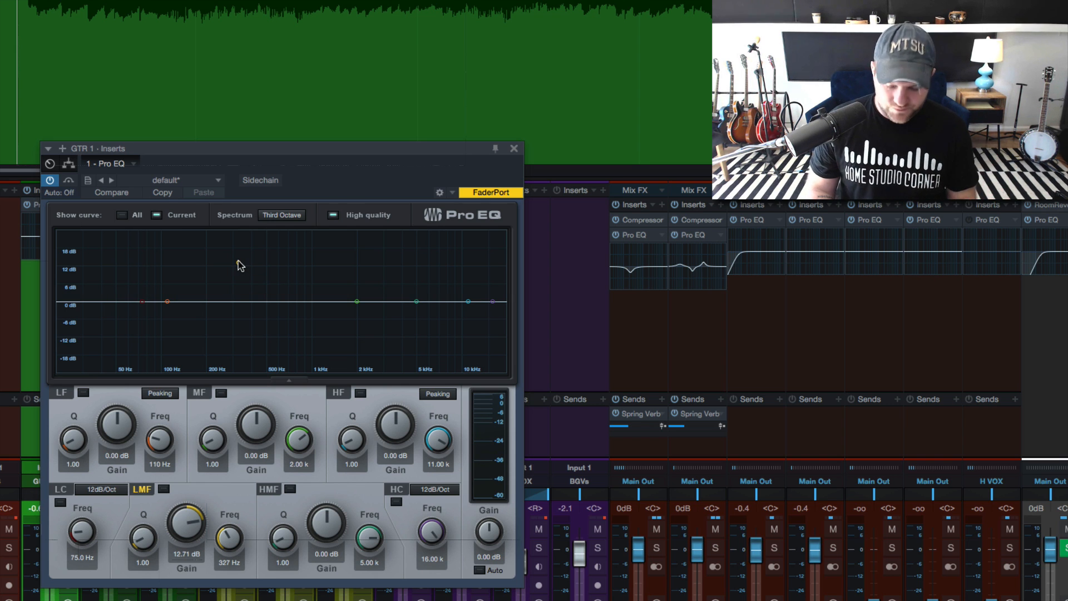
Cut GTR 1's low-mid band by about 6.35 dB at 320 Hz with a Q of 1.60, and enable automatic output gain.
{"action": "key", "text": "space"}
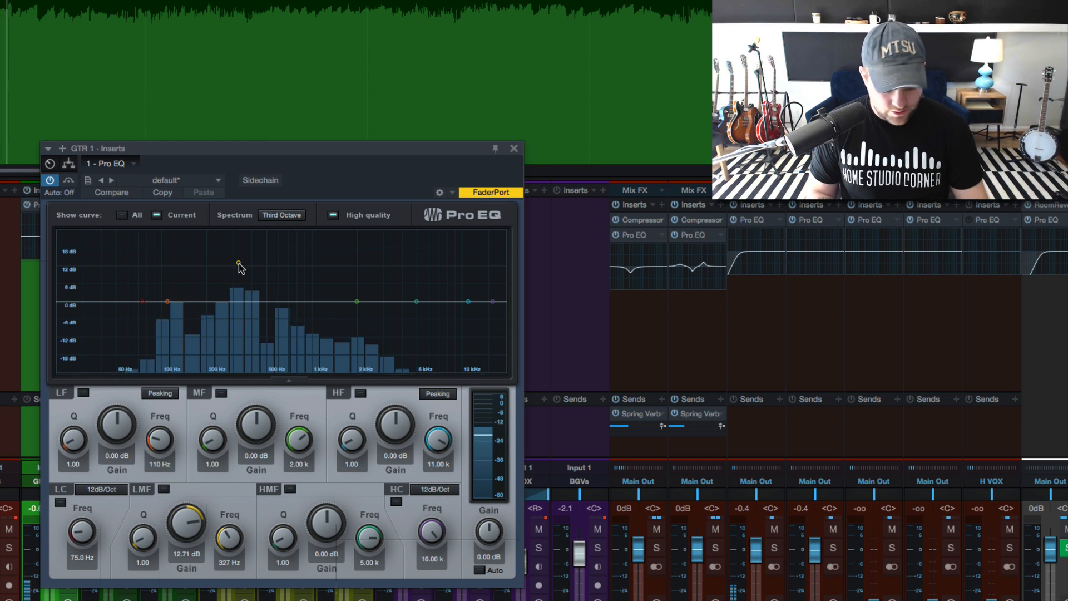
{"action": "left_click_drag", "start_coordinate": [238, 264], "coordinate": [230, 327]}
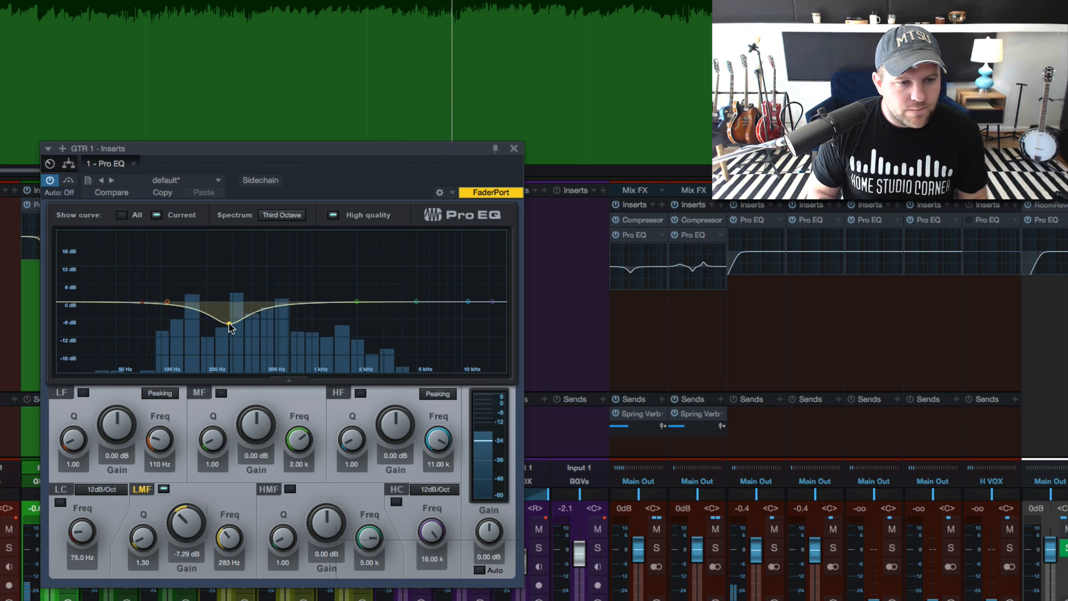
{"action": "left_click_drag", "start_coordinate": [231, 328], "coordinate": [242, 250]}
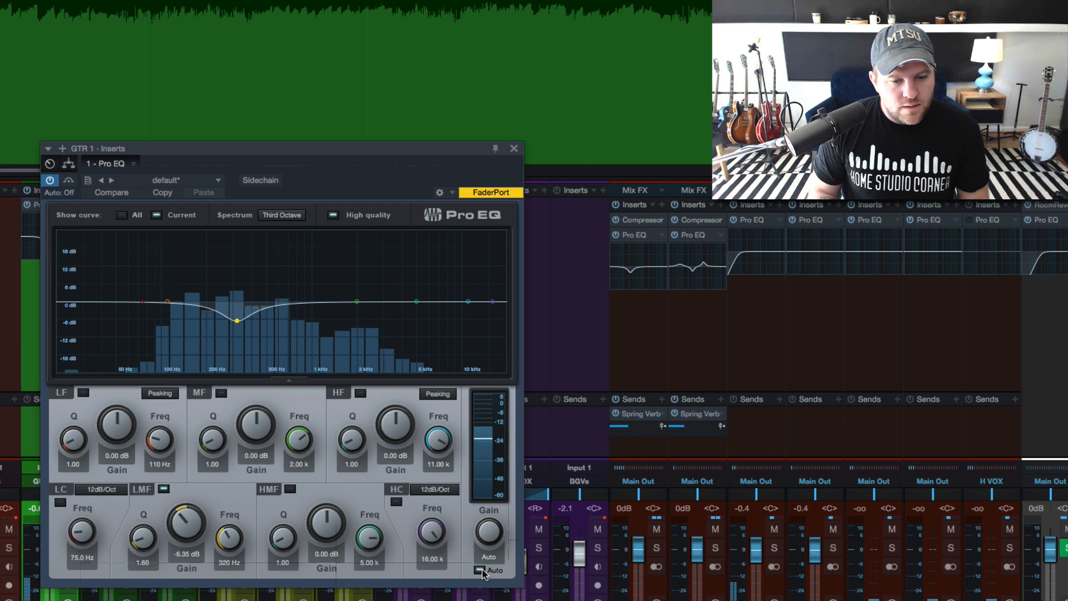
{"action": "key", "text": "space"}
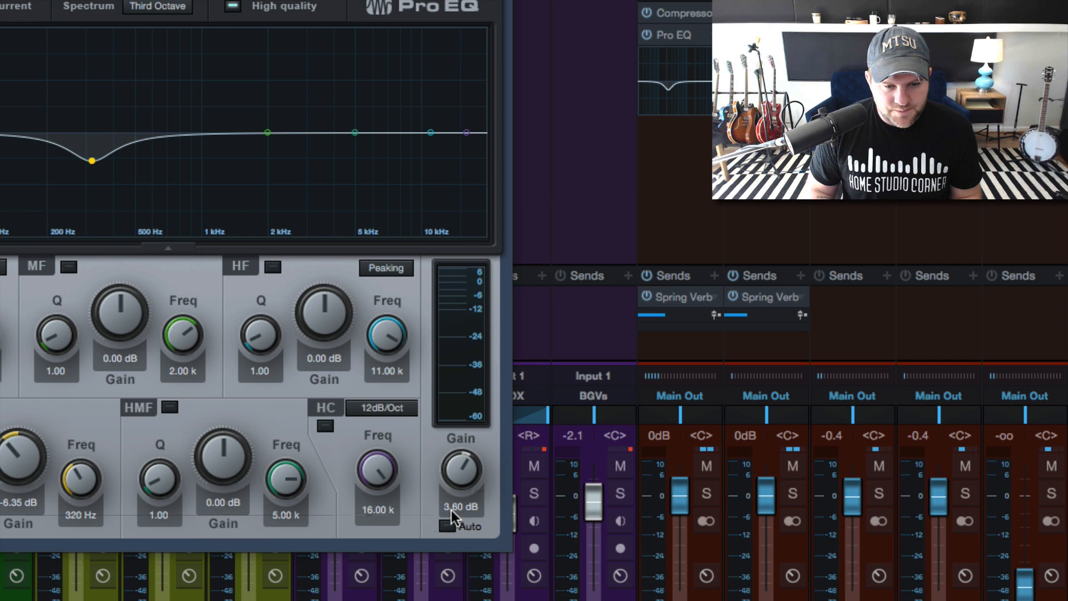
{"action": "left_click", "coordinate": [447, 526]}
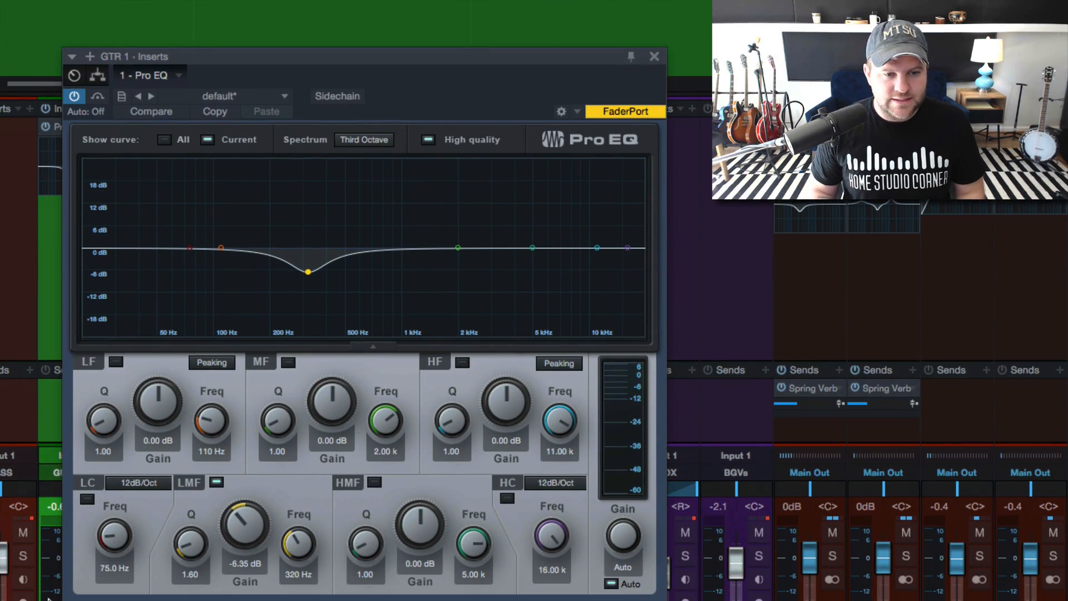
Deepen GTR 1's low-mid cut to about -14.1 dB at 277 Hz with a Q of 3.40 during playback.
{"action": "key", "text": "space"}
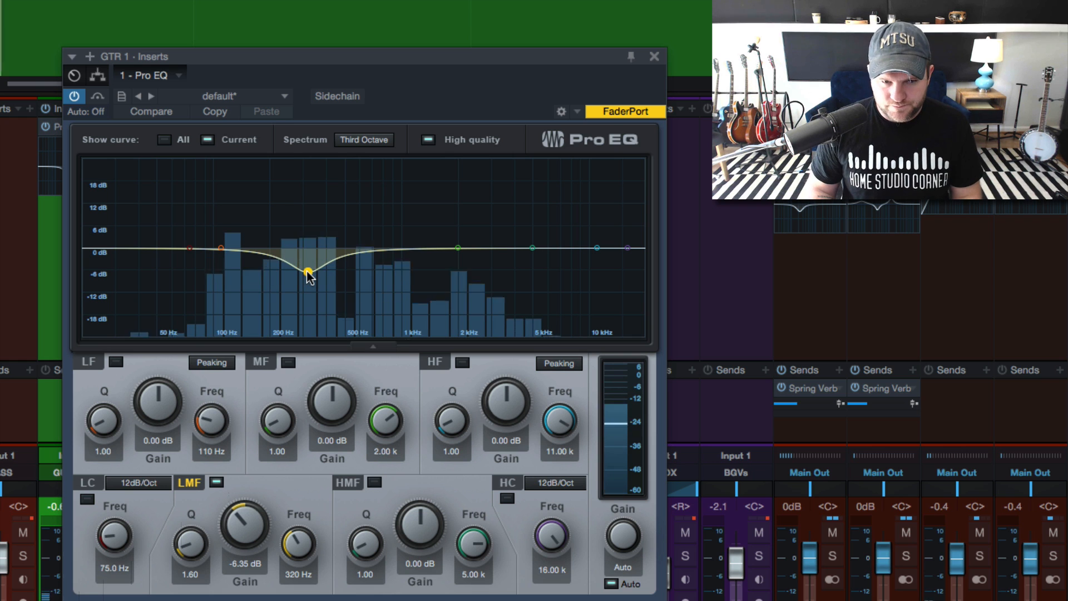
{"action": "left_click_drag", "start_coordinate": [308, 273], "coordinate": [297, 303]}
{"action": "scroll", "coordinate": [296, 301], "scroll_direction": "up", "scroll_amount": 6}
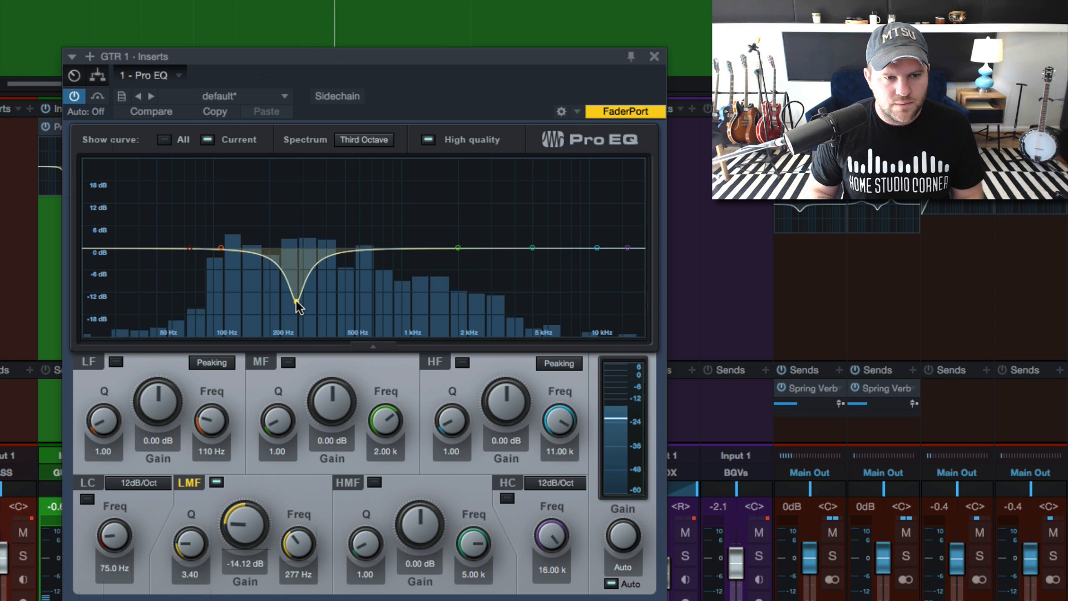
Reshape GTR 1's low-mid cut to -10.35 dB at 293 Hz with a Q of 2.80, and boost the LF band 0.94 dB at 109 Hz.
{"action": "mouse_move", "coordinate": [296, 301]}
{"action": "left_mouse_down"}
{"action": "mouse_move", "coordinate": [293, 197]}
{"action": "mouse_move", "coordinate": [305, 179]}
{"action": "mouse_move", "coordinate": [308, 284]}
{"action": "left_mouse_up"}
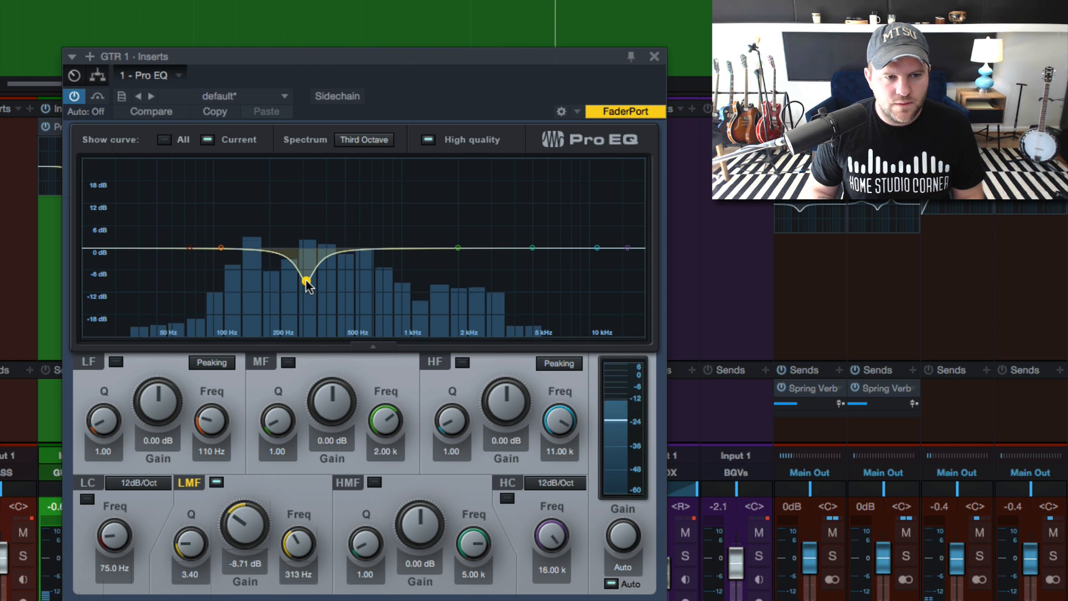
{"action": "mouse_move", "coordinate": [222, 247]}
{"action": "left_mouse_down"}
{"action": "mouse_move", "coordinate": [224, 236]}
{"action": "mouse_move", "coordinate": [221, 245]}
{"action": "left_mouse_up"}
{"action": "mouse_move", "coordinate": [302, 281]}
{"action": "left_mouse_down"}
{"action": "mouse_move", "coordinate": [304, 294]}
{"action": "mouse_move", "coordinate": [301, 286]}
{"action": "left_mouse_up"}
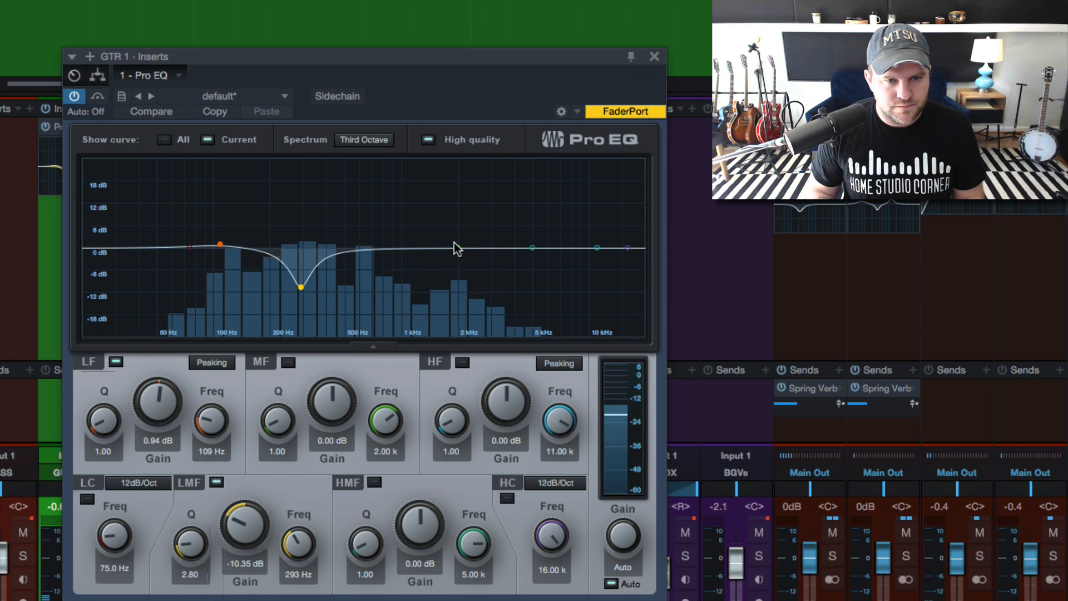
{"action": "mouse_move", "coordinate": [458, 248]}
{"action": "left_mouse_down"}
{"action": "mouse_move", "coordinate": [470, 231]}
{"action": "mouse_move", "coordinate": [508, 221]}
{"action": "mouse_move", "coordinate": [501, 232]}
{"action": "mouse_move", "coordinate": [555, 196]}
{"action": "mouse_move", "coordinate": [553, 219]}
{"action": "mouse_move", "coordinate": [444, 229]}
{"action": "mouse_move", "coordinate": [441, 249]}
{"action": "left_mouse_up"}
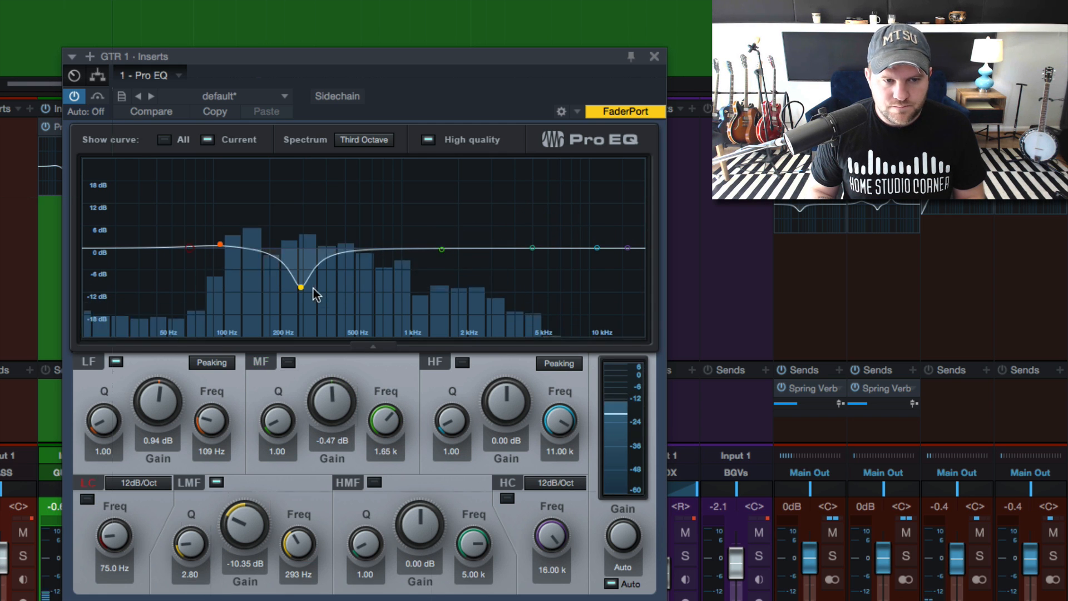
Deepen and narrow GTR 1's low-mid cut to about -16.5 dB at 369 Hz with a Q of 7.30 during playback.
{"action": "mouse_move", "coordinate": [301, 287]}
{"action": "left_mouse_down"}
{"action": "mouse_move", "coordinate": [299, 336]}
{"action": "mouse_move", "coordinate": [287, 331]}
{"action": "mouse_move", "coordinate": [291, 288]}
{"action": "left_mouse_up"}
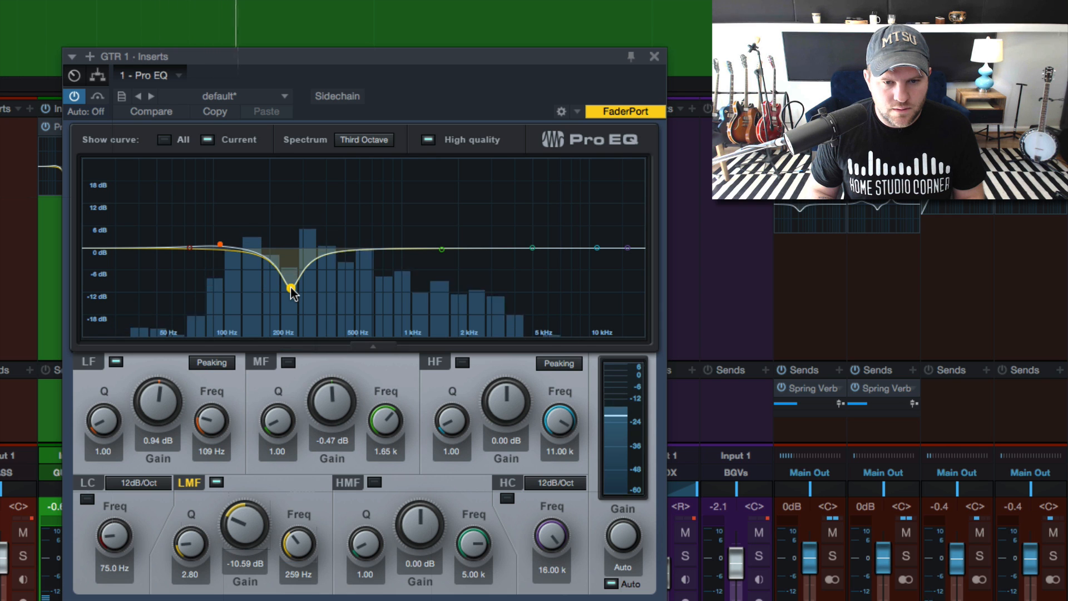
{"action": "mouse_move", "coordinate": [291, 287]}
{"action": "left_mouse_down"}
{"action": "mouse_move", "coordinate": [310, 291]}
{"action": "mouse_move", "coordinate": [308, 312]}
{"action": "mouse_move", "coordinate": [300, 301]}
{"action": "left_mouse_up"}
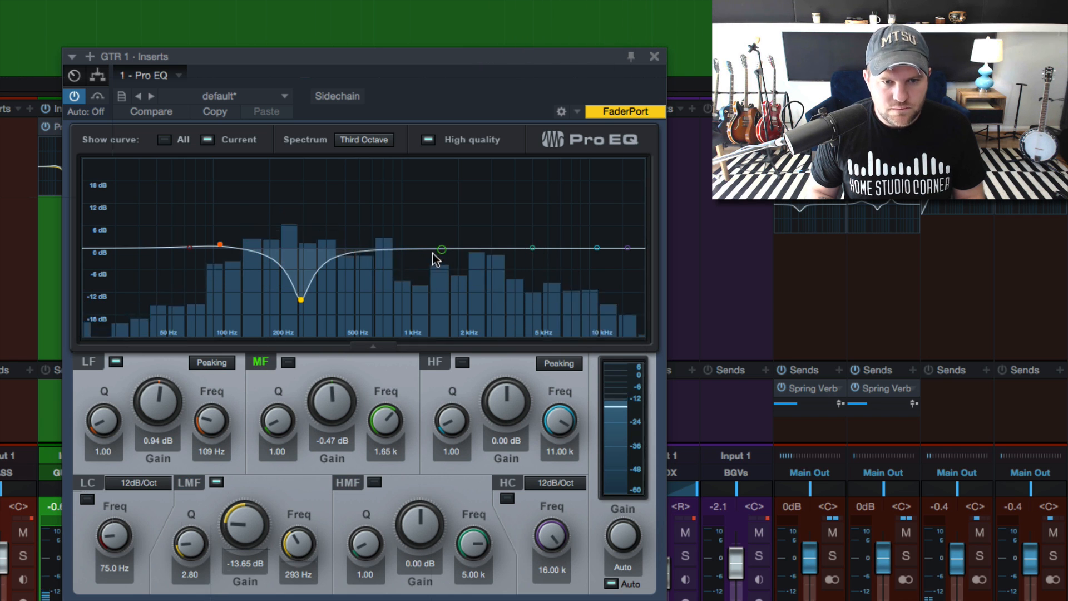
{"action": "mouse_move", "coordinate": [442, 249]}
{"action": "left_mouse_down"}
{"action": "mouse_move", "coordinate": [386, 213]}
{"action": "mouse_move", "coordinate": [389, 262]}
{"action": "mouse_move", "coordinate": [448, 257]}
{"action": "left_mouse_up"}
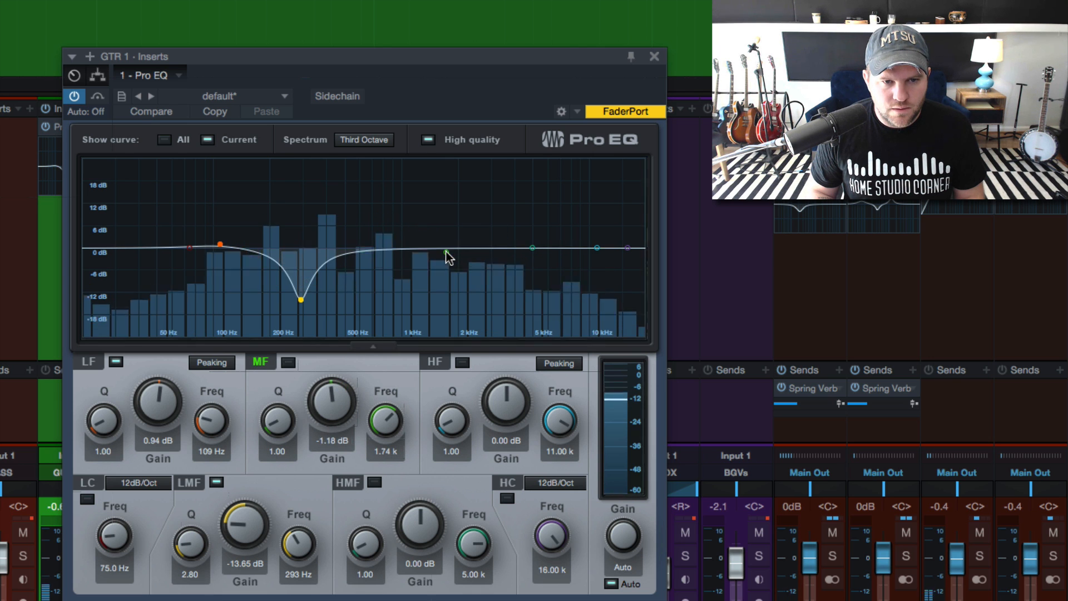
{"action": "mouse_move", "coordinate": [301, 300]}
{"action": "left_mouse_down"}
{"action": "mouse_move", "coordinate": [305, 179]}
{"action": "mouse_move", "coordinate": [321, 172]}
{"action": "mouse_move", "coordinate": [319, 309]}
{"action": "left_mouse_up"}
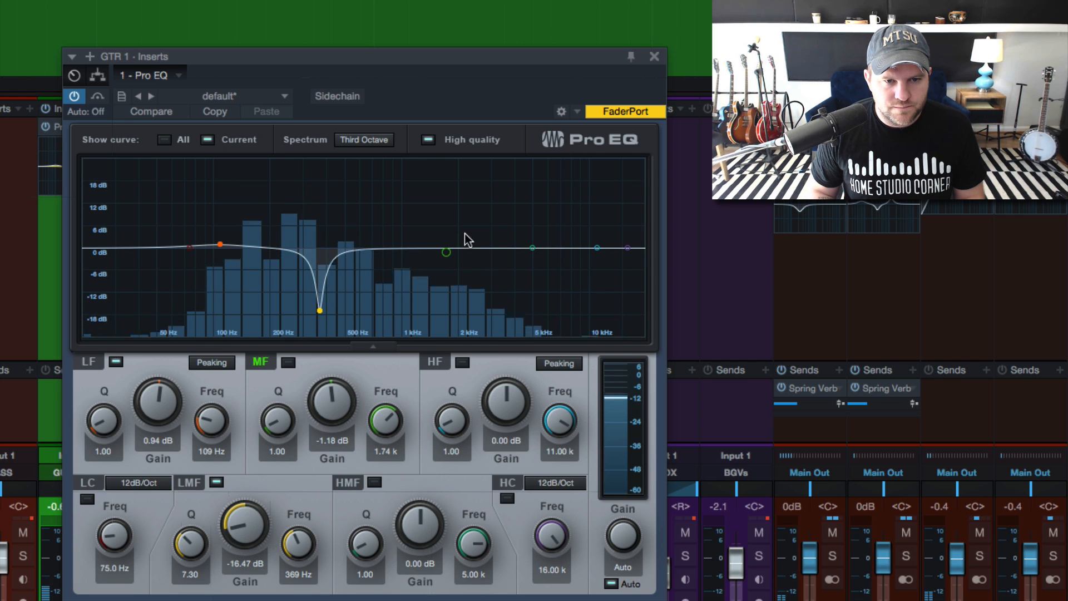
Add a mid-band cut of about -12.5 dB at 262 Hz with a Q of 4.90 on GTR 1, checking it with the track's solo toggled.
{"action": "left_click_drag", "start_coordinate": [446, 252], "coordinate": [292, 294]}
{"action": "key", "text": "s"}
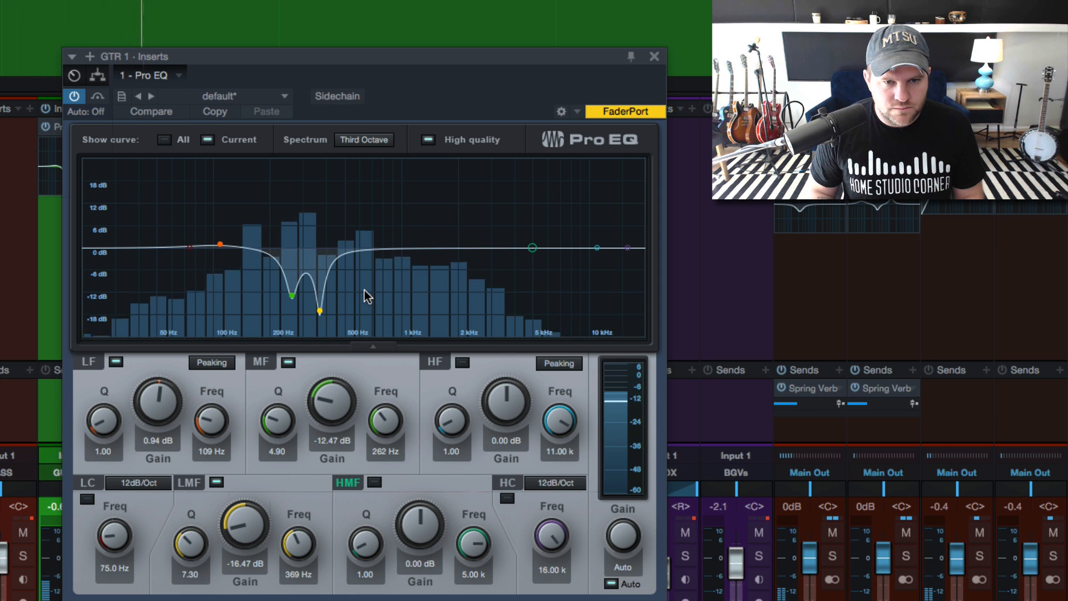
{"action": "key", "text": "s"}
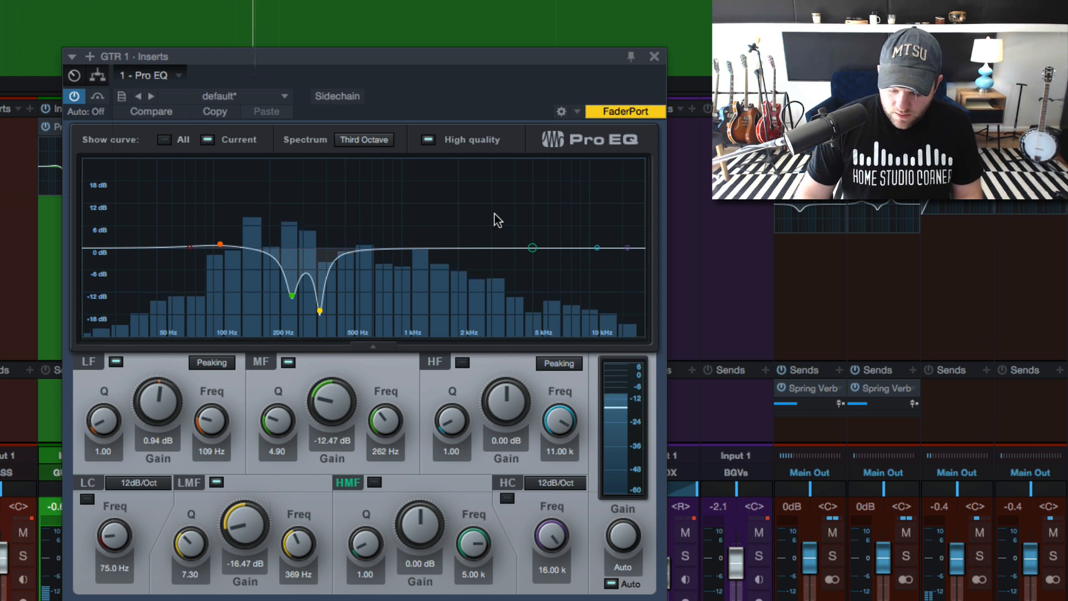
{"action": "key", "text": "space"}
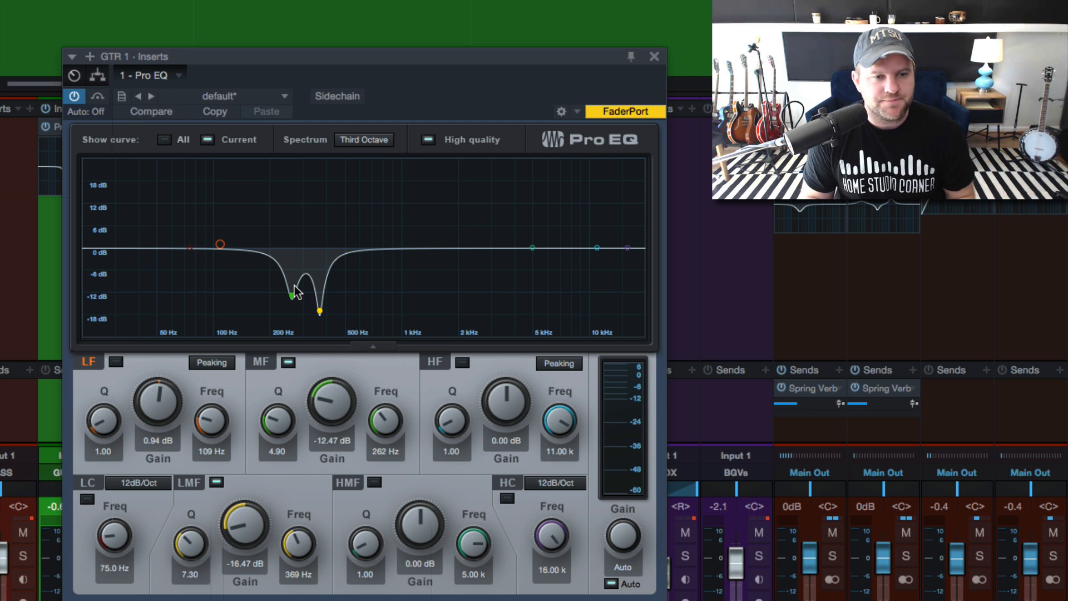
Compare GTR 1 during playback with the Pro EQ bypassed and active.
{"action": "key", "text": "space"}
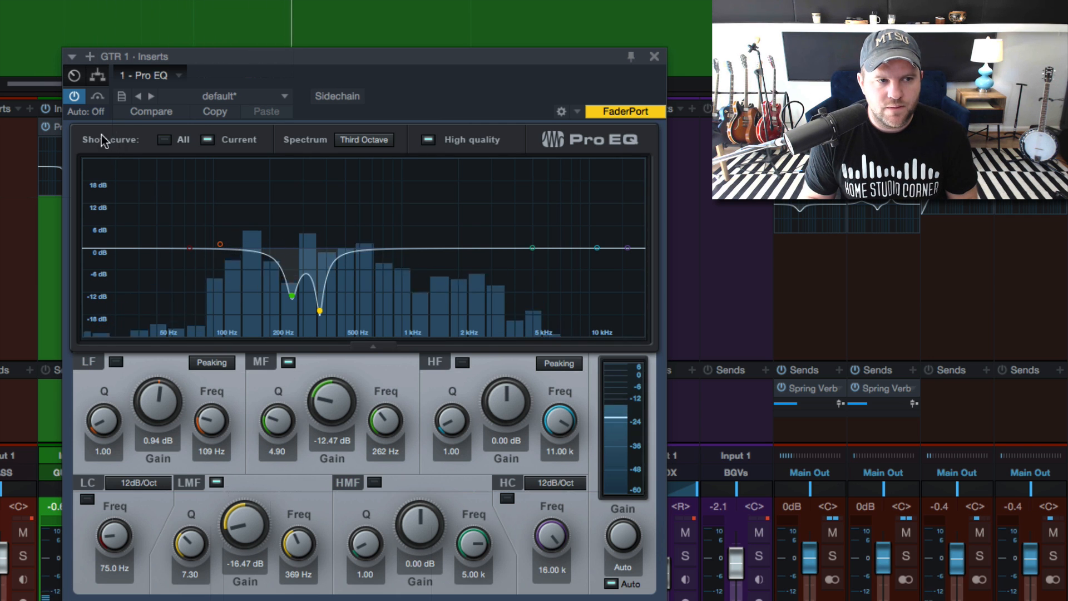
{"action": "left_click", "coordinate": [74, 95]}
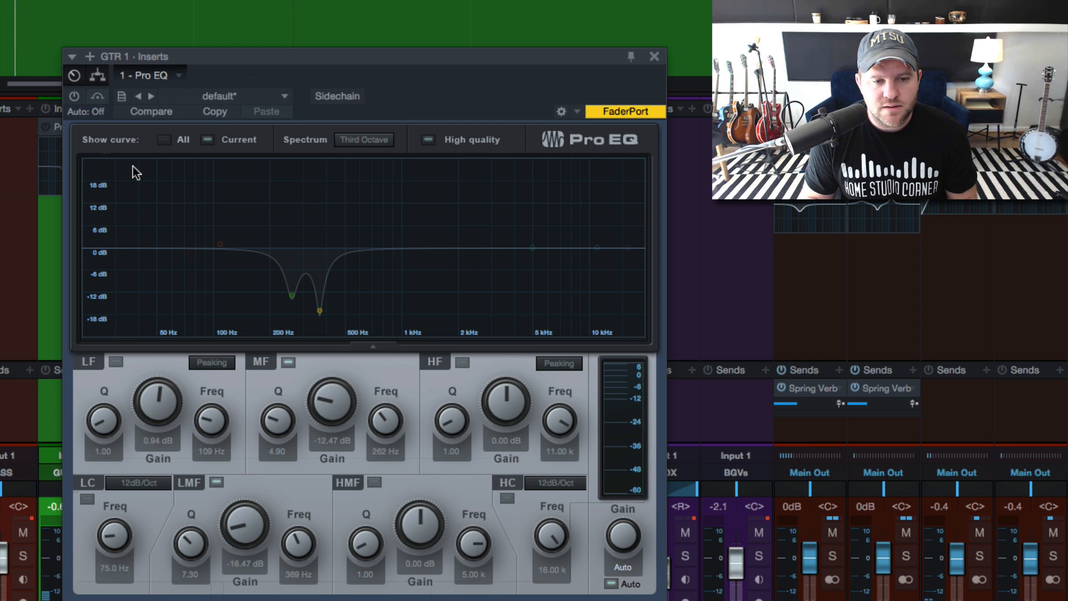
{"action": "left_click", "coordinate": [74, 95]}
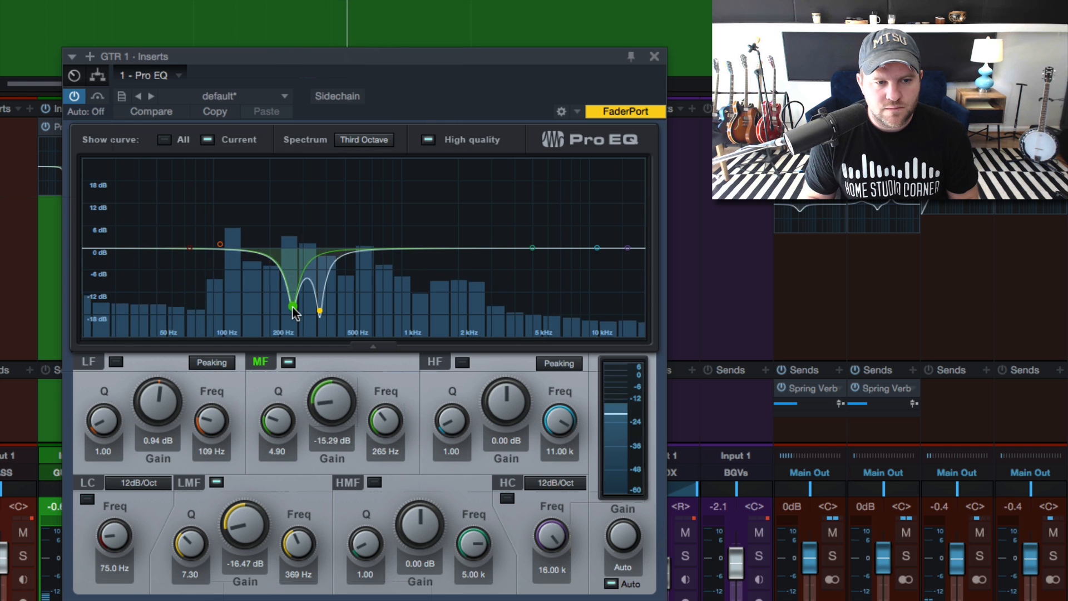
Shift GTR 1's mid-band cut to about -12.7 dB at 299 Hz with a Q of 4.60, and close the Pro EQ window.
{"action": "mouse_move", "coordinate": [293, 295]}
{"action": "left_mouse_down"}
{"action": "mouse_move", "coordinate": [288, 192]}
{"action": "mouse_move", "coordinate": [300, 196]}
{"action": "mouse_move", "coordinate": [305, 301]}
{"action": "left_mouse_up"}
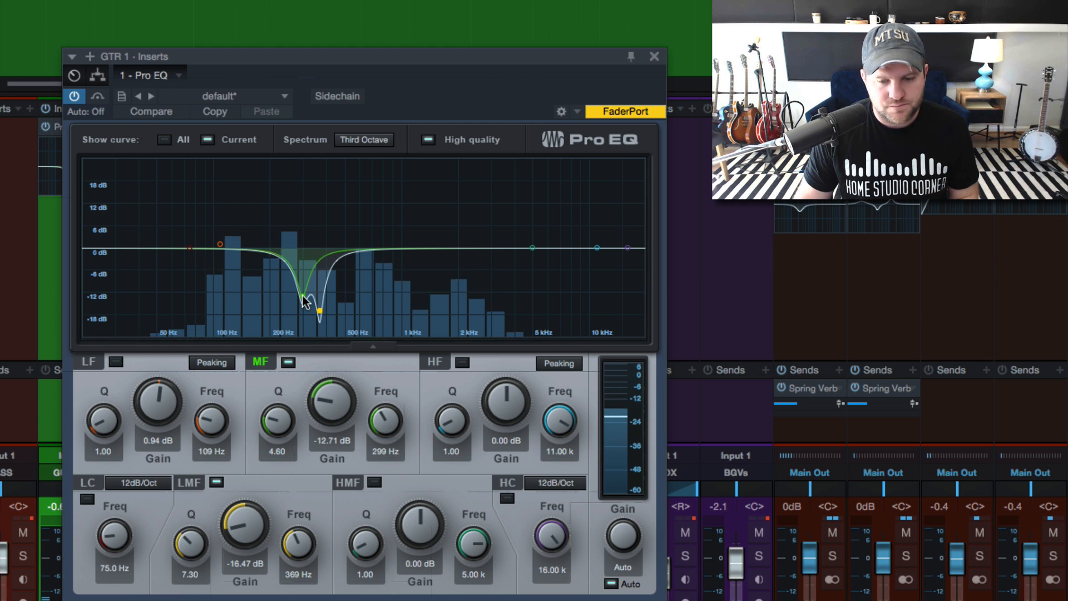
{"action": "key", "text": "space"}
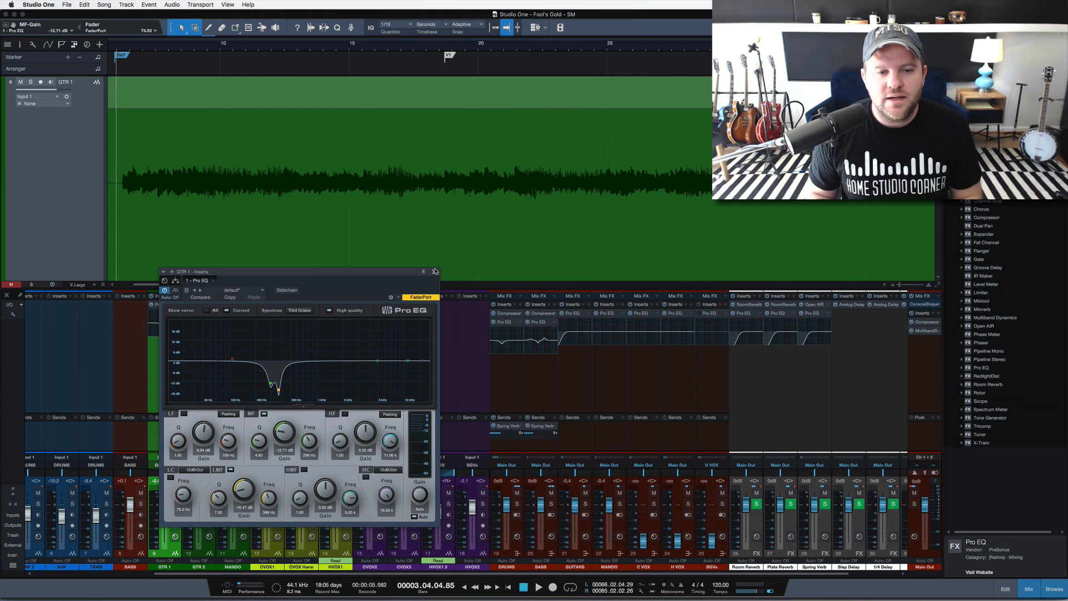
{"action": "left_click", "coordinate": [435, 271]}
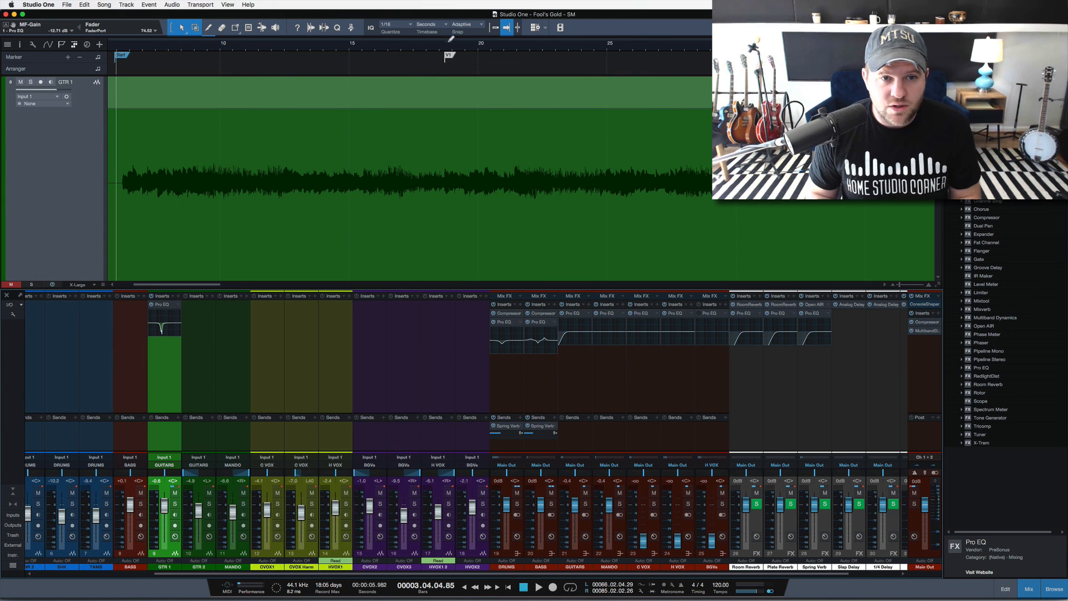
Listen to the mix around the PC and CH1 markers in the song timeline.
{"action": "left_click", "coordinate": [448, 53]}
{"action": "left_click_drag", "start_coordinate": [435, 43], "coordinate": [432, 33]}
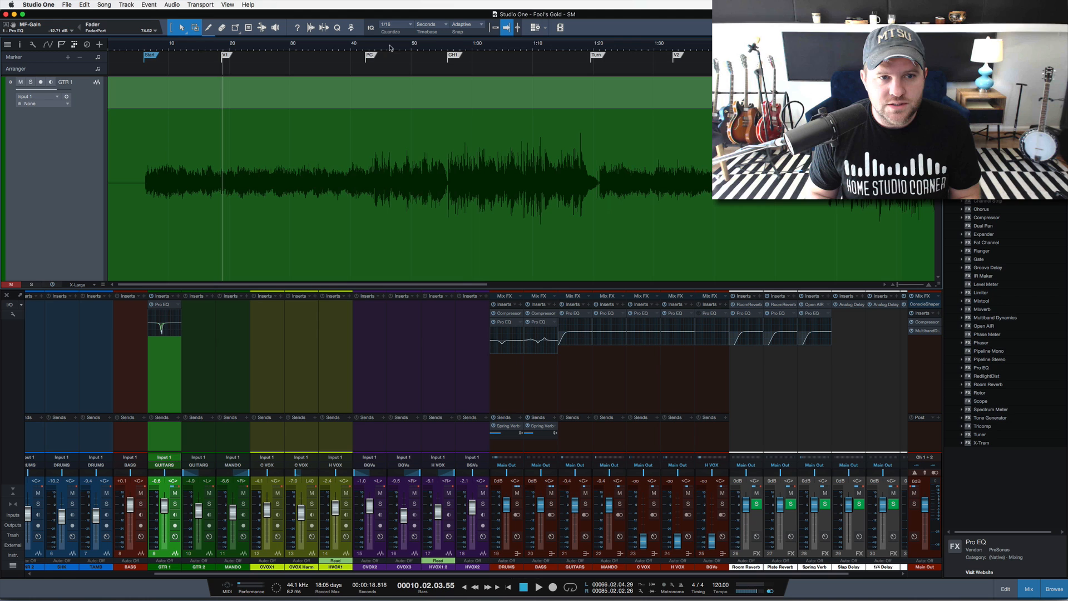
{"action": "key", "text": "space"}
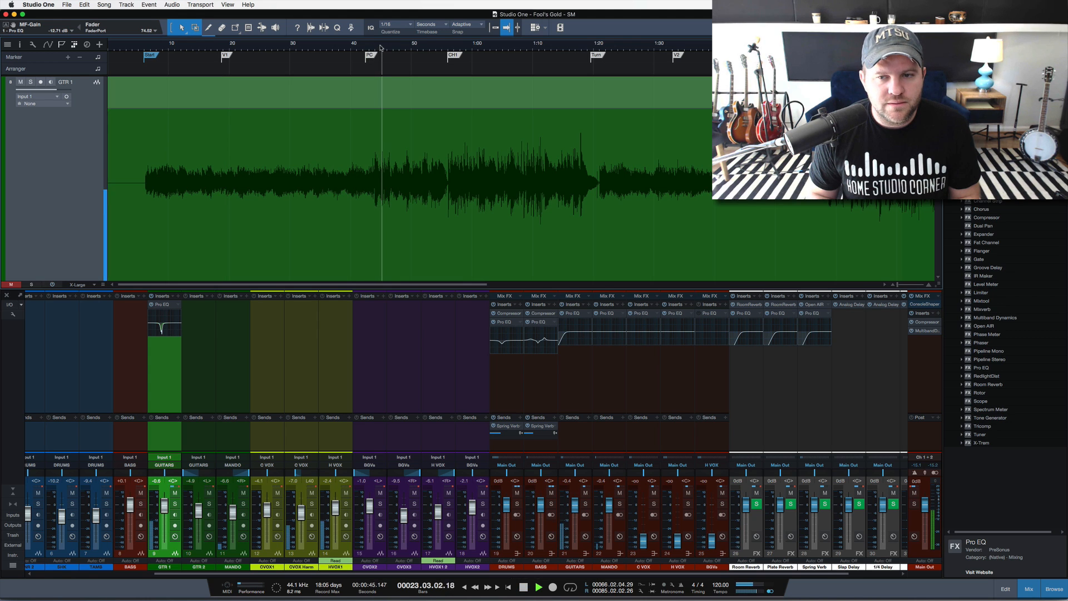
{"action": "left_click", "coordinate": [438, 53]}
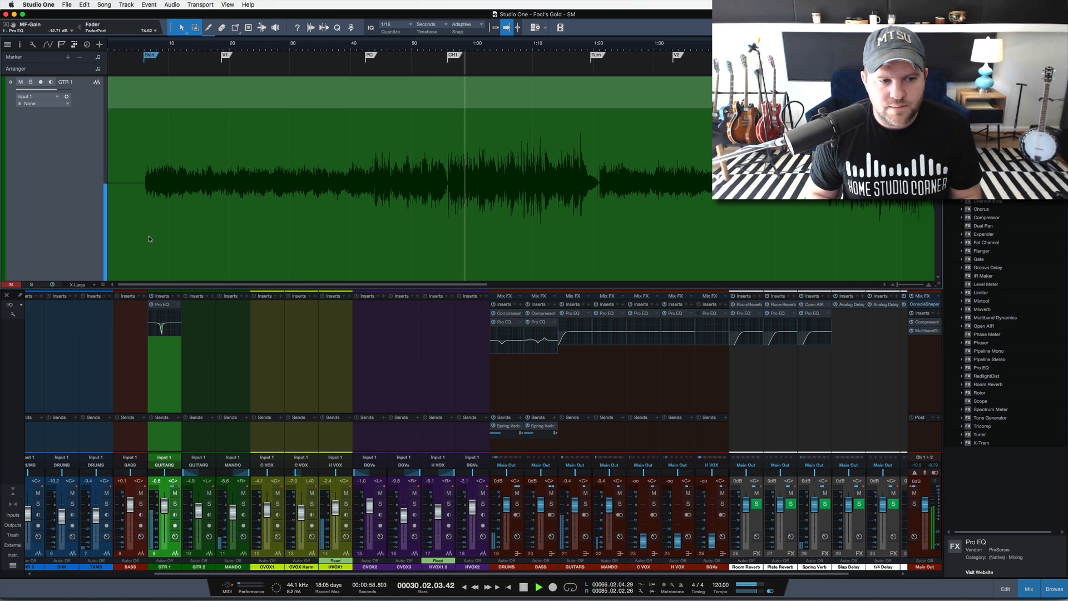
Reopen GTR 1's Pro EQ, switch the low-mid band off, and widen the mid-band cut at about -15.3 dB.
{"action": "left_click", "coordinate": [162, 304]}
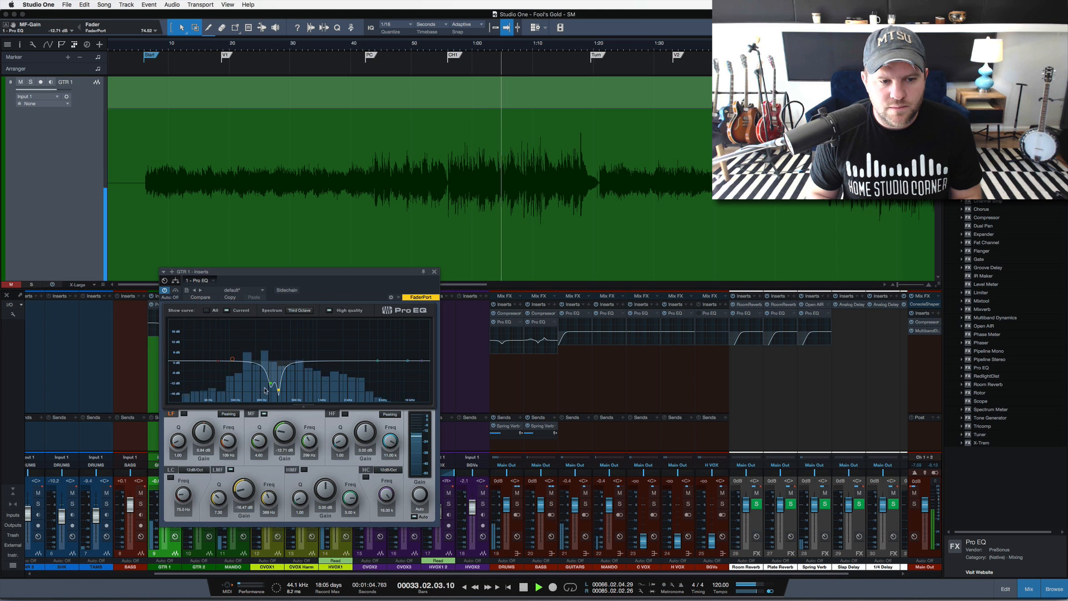
{"action": "left_click_drag", "start_coordinate": [271, 384], "coordinate": [266, 390]}
{"action": "scroll", "coordinate": [265, 392], "scroll_direction": "up", "scroll_amount": 3}
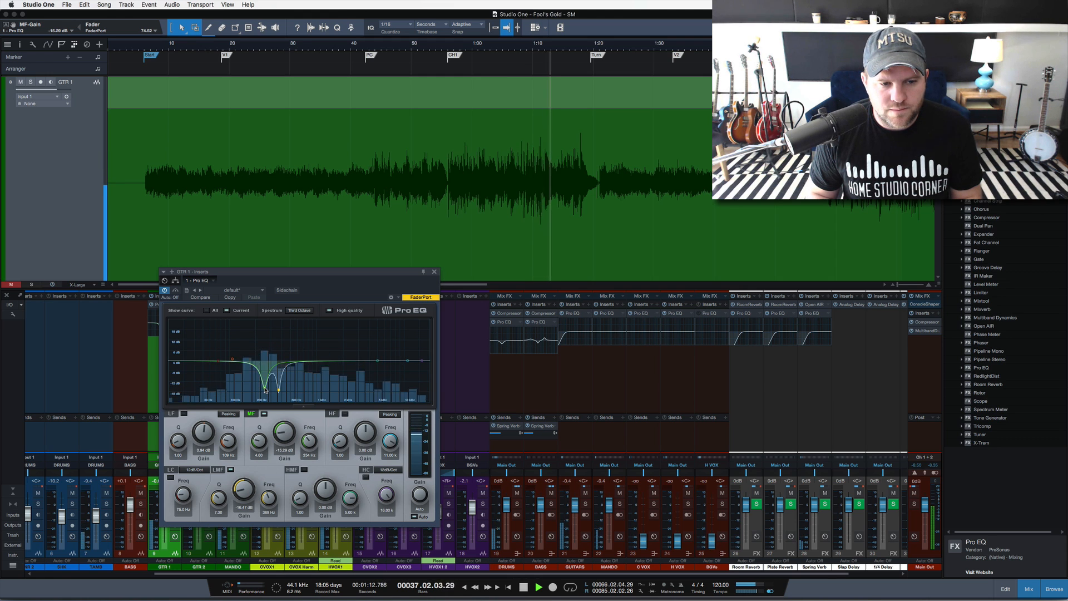
{"action": "double_click", "coordinate": [278, 390]}
{"action": "left_click_drag", "start_coordinate": [265, 389], "coordinate": [269, 391]}
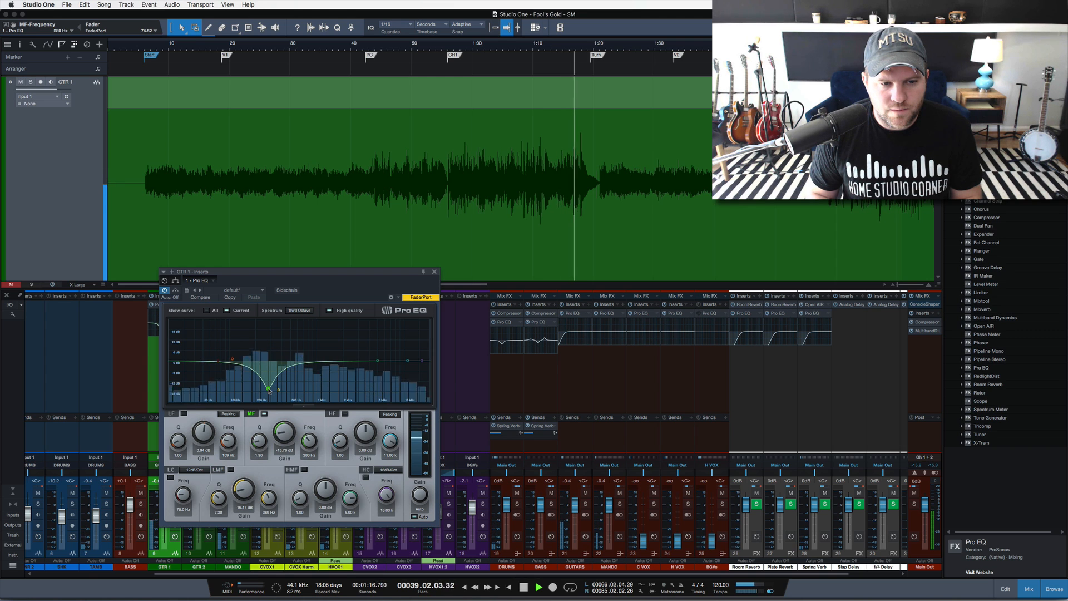
{"action": "scroll", "coordinate": [269, 390], "scroll_direction": "up", "scroll_amount": 3}
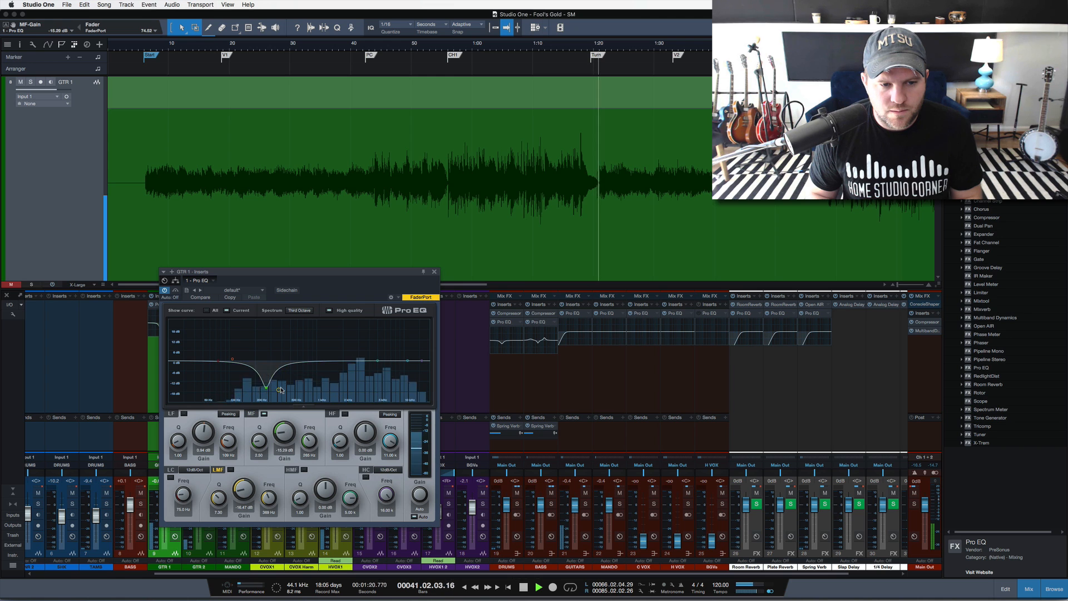
Re-enable GTR 1's low-mid band, locate the resonance with a narrow boost, and cut it by about 11.3 dB at 346 Hz.
{"action": "left_click", "coordinate": [279, 390]}
{"action": "left_click_drag", "start_coordinate": [278, 337], "coordinate": [276, 321]}
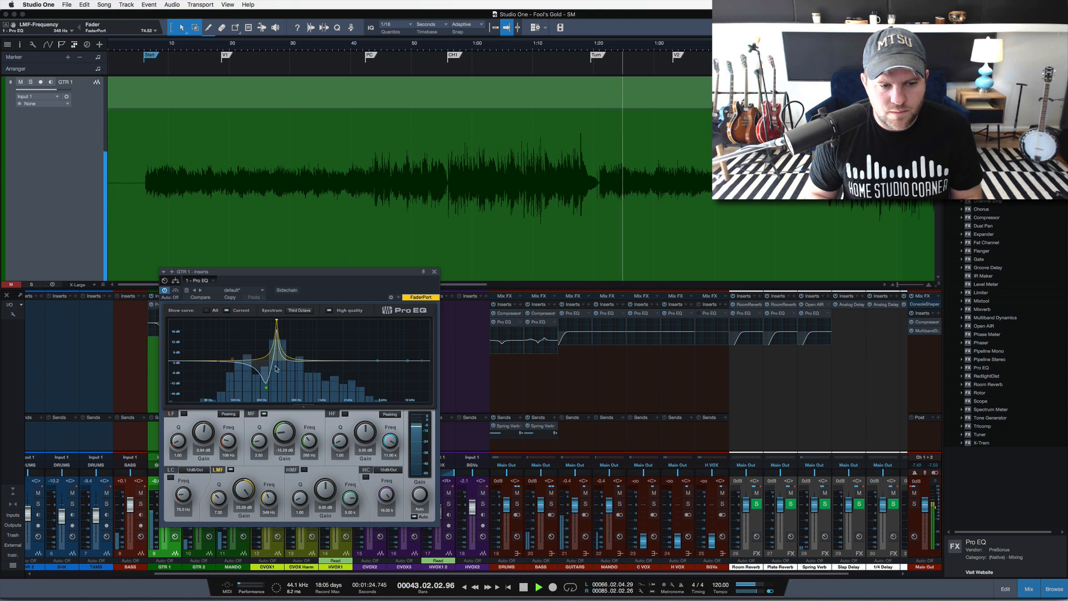
{"action": "left_click_drag", "start_coordinate": [244, 489], "coordinate": [218, 477]}
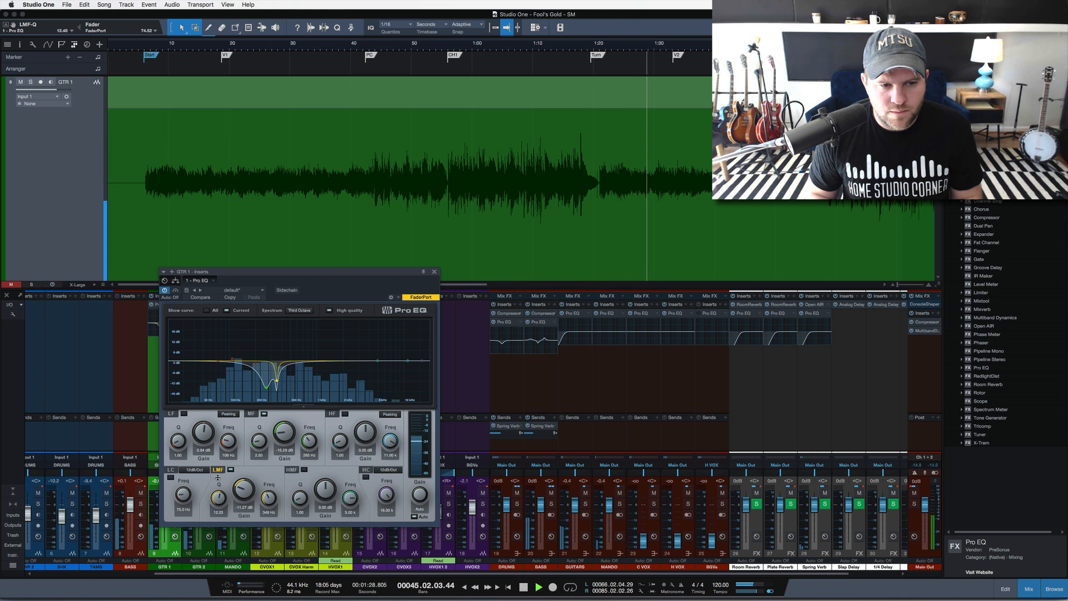
Ease GTR 1's mid-band cut to about -10.1 dB at 246 Hz while auditioning from the Start marker.
{"action": "left_click_drag", "start_coordinate": [267, 389], "coordinate": [264, 380]}
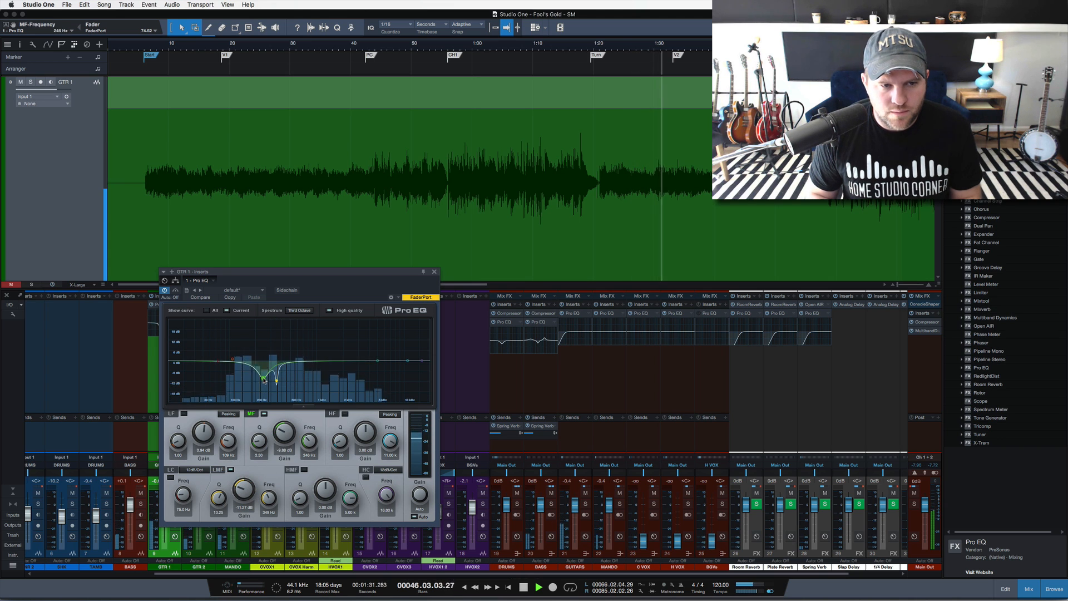
{"action": "left_click", "coordinate": [141, 51]}
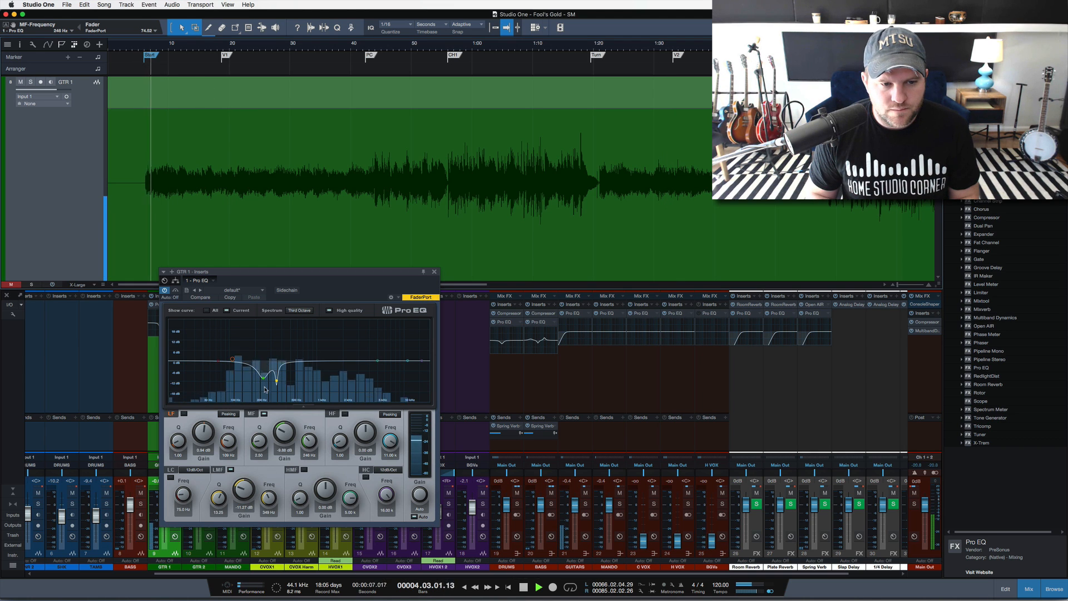
{"action": "left_click_drag", "start_coordinate": [264, 380], "coordinate": [264, 387]}
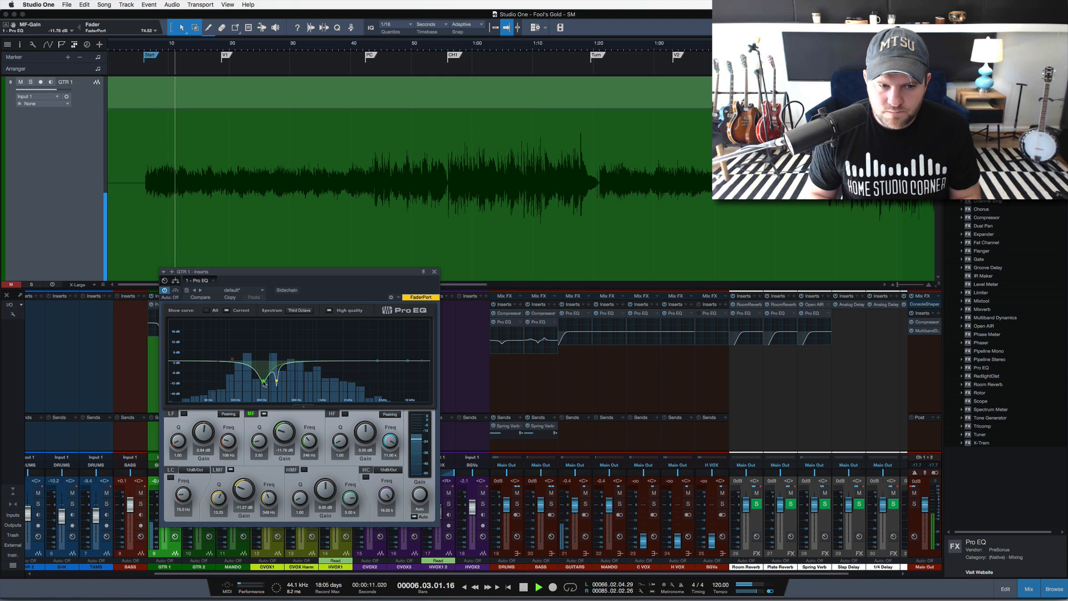
{"action": "scroll", "coordinate": [264, 383], "scroll_direction": "up", "scroll_amount": 3}
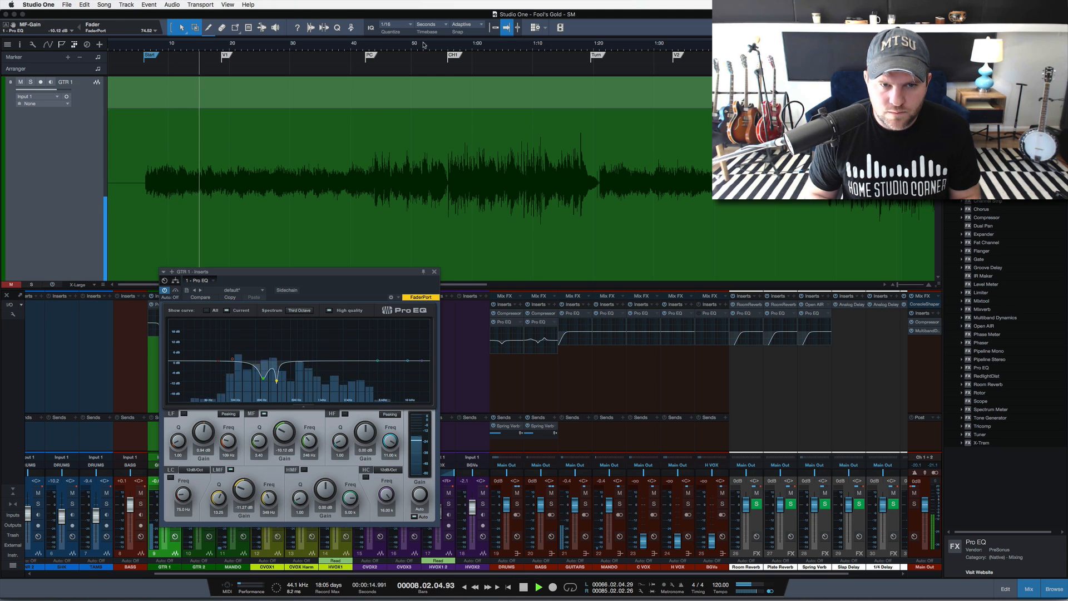
Compare GTR 1 from the CH1 marker with the Pro EQ active and bypassed, leaving the EQ enabled.
{"action": "left_click", "coordinate": [450, 46]}
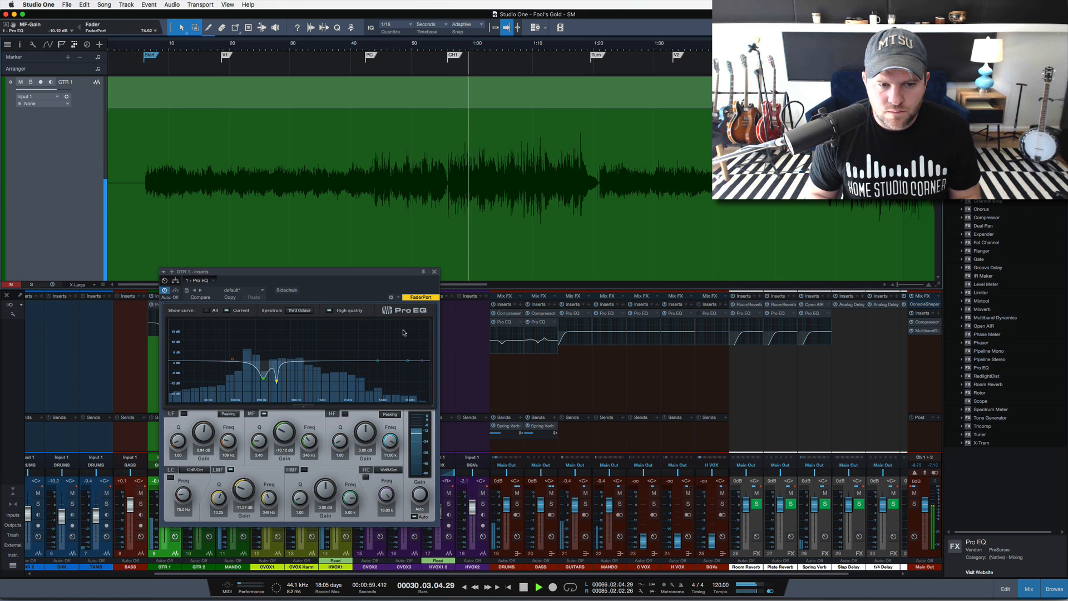
{"action": "key", "text": "space"}
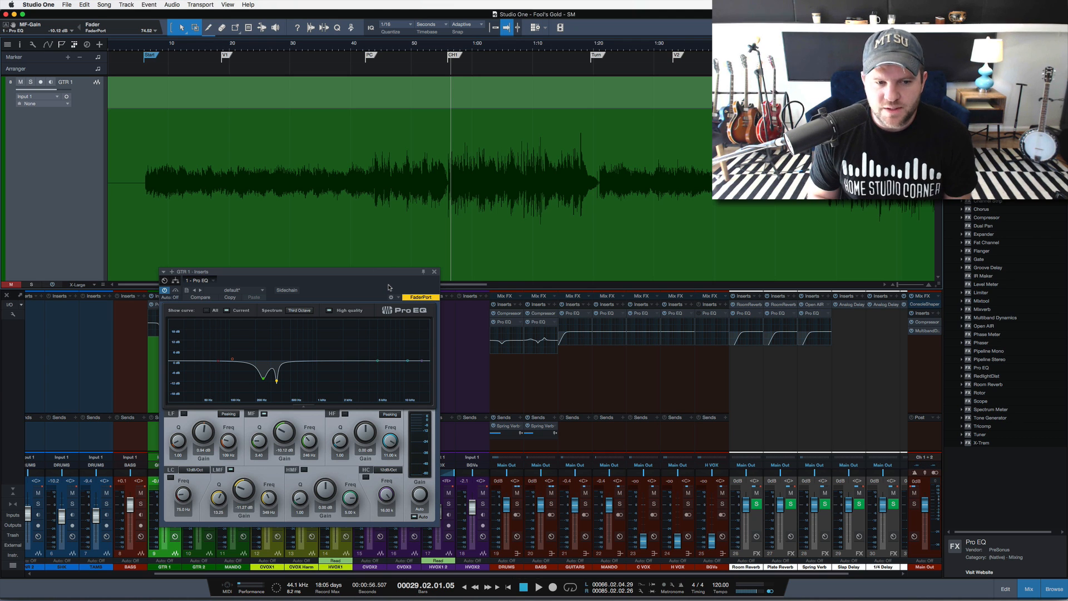
{"action": "left_click", "coordinate": [164, 292]}
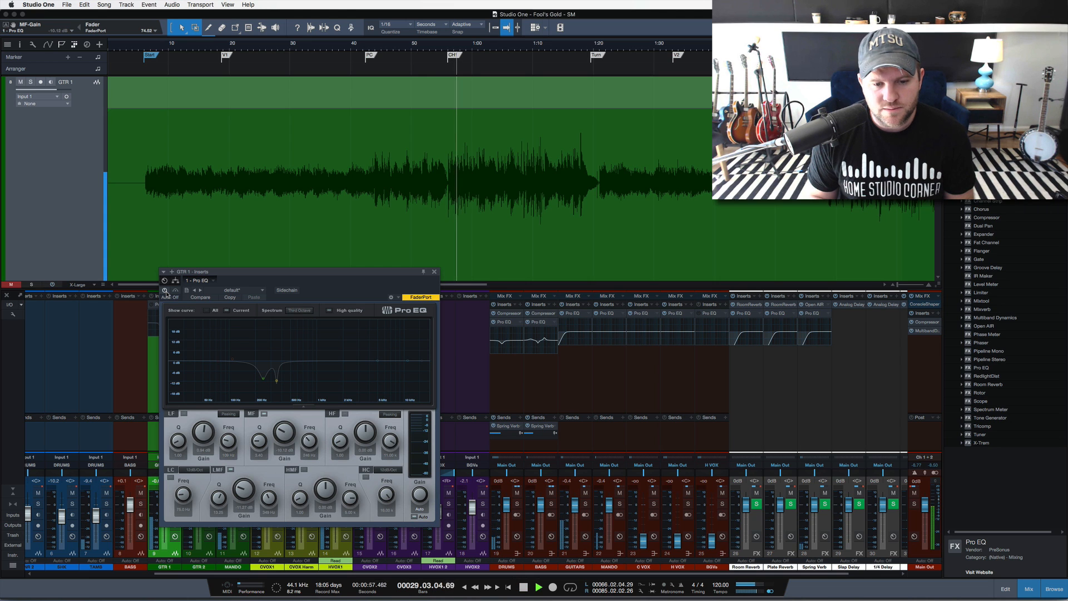
{"action": "key", "text": "space"}
{"action": "left_click", "coordinate": [165, 292]}
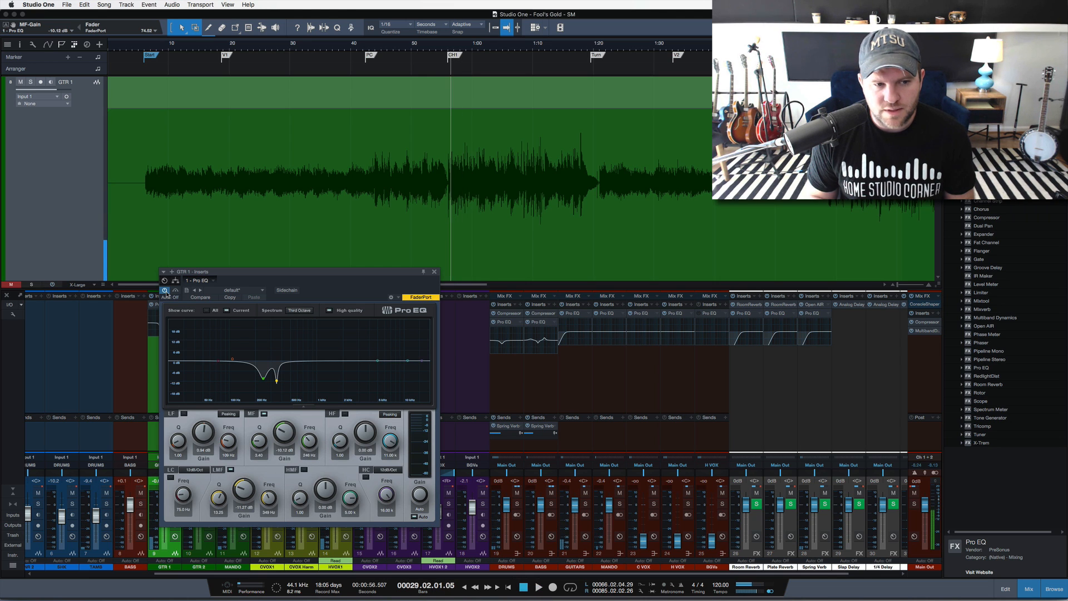
Refine GTR 1's cuts during chorus playback, easing the mid band to about -9.4 dB and deepening the low-mid to about -16.9 dB at 357 Hz.
{"action": "key", "text": "space"}
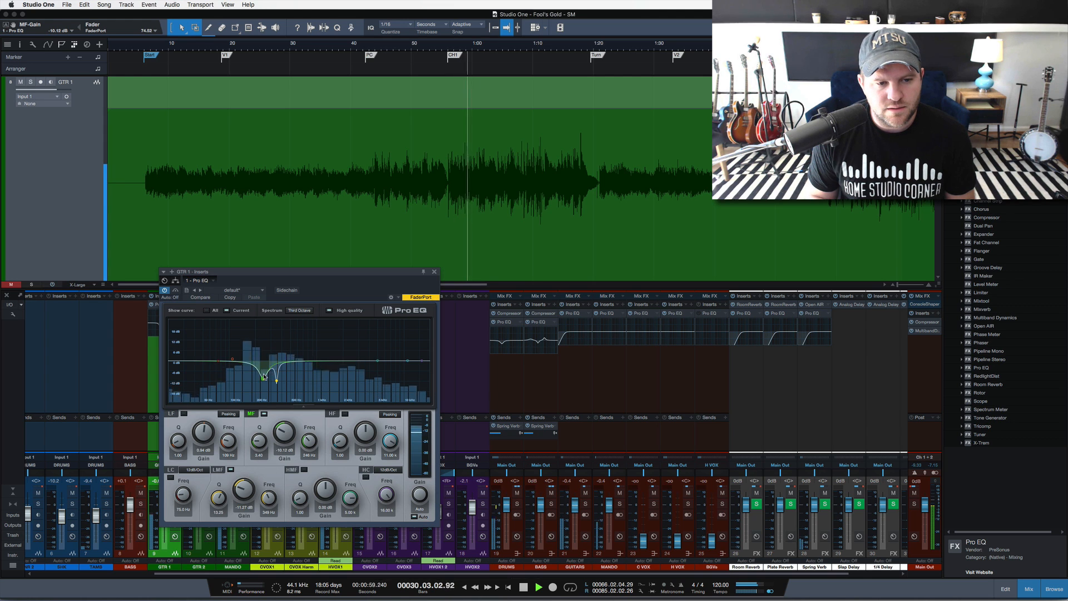
{"action": "mouse_move", "coordinate": [263, 378]}
{"action": "left_mouse_down"}
{"action": "mouse_move", "coordinate": [262, 336]}
{"action": "mouse_move", "coordinate": [266, 376]}
{"action": "mouse_move", "coordinate": [280, 322]}
{"action": "mouse_move", "coordinate": [277, 392]}
{"action": "left_mouse_up"}
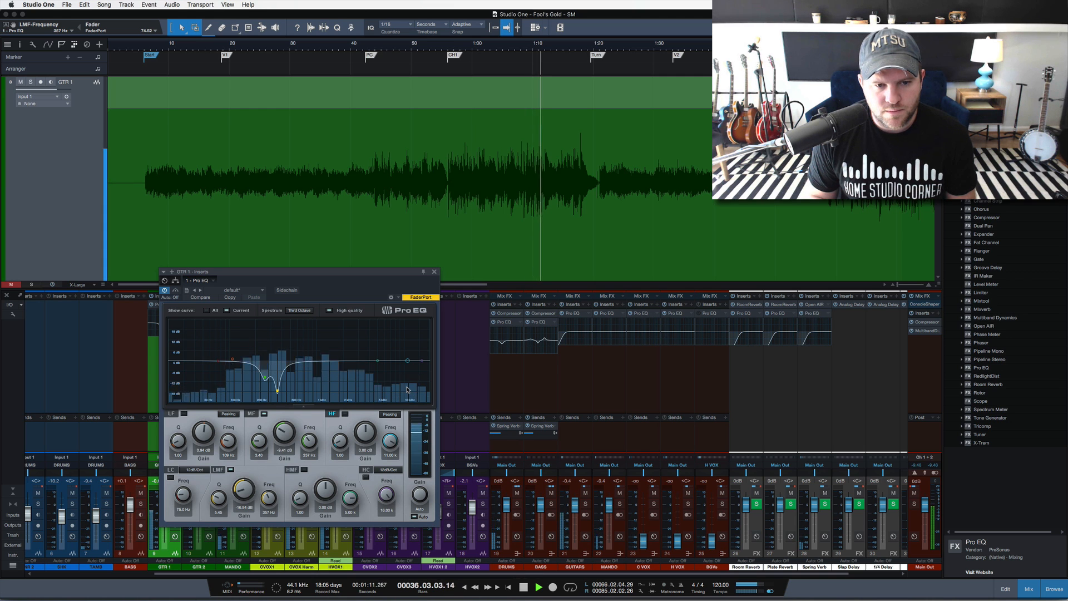
Audition GTR 1 from the Start marker and move its Pro EQ window clear of the GTR 1 channel.
{"action": "key", "text": "space"}
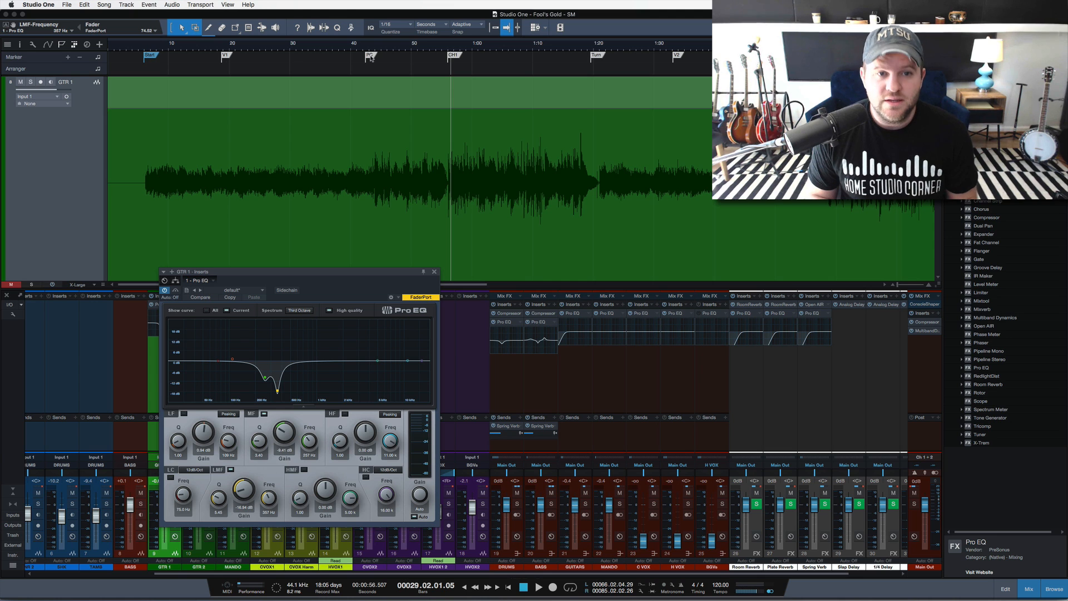
{"action": "left_click", "coordinate": [144, 49]}
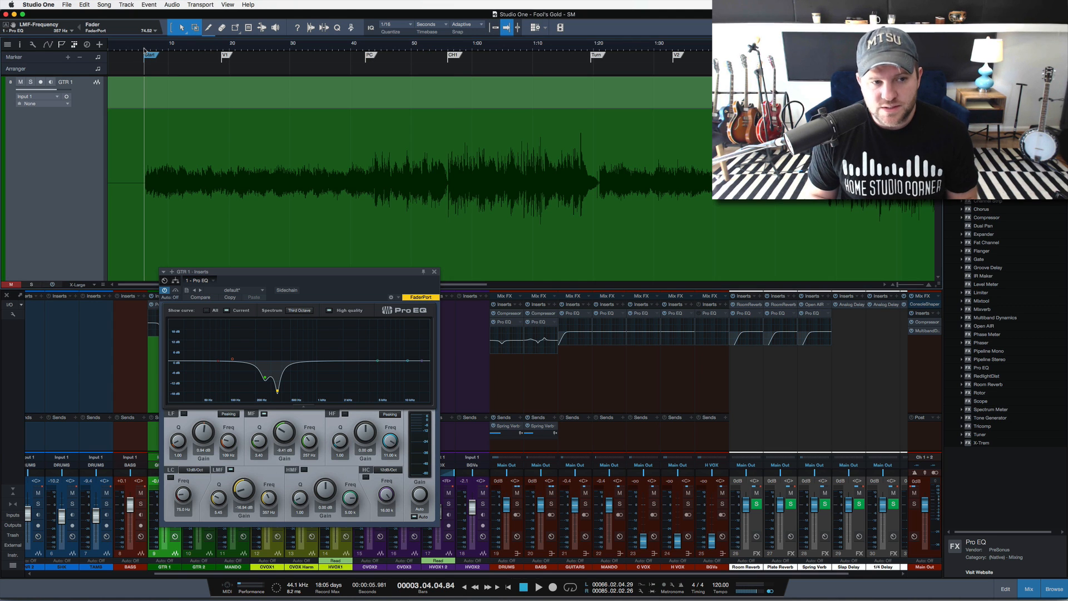
{"action": "key", "text": "space"}
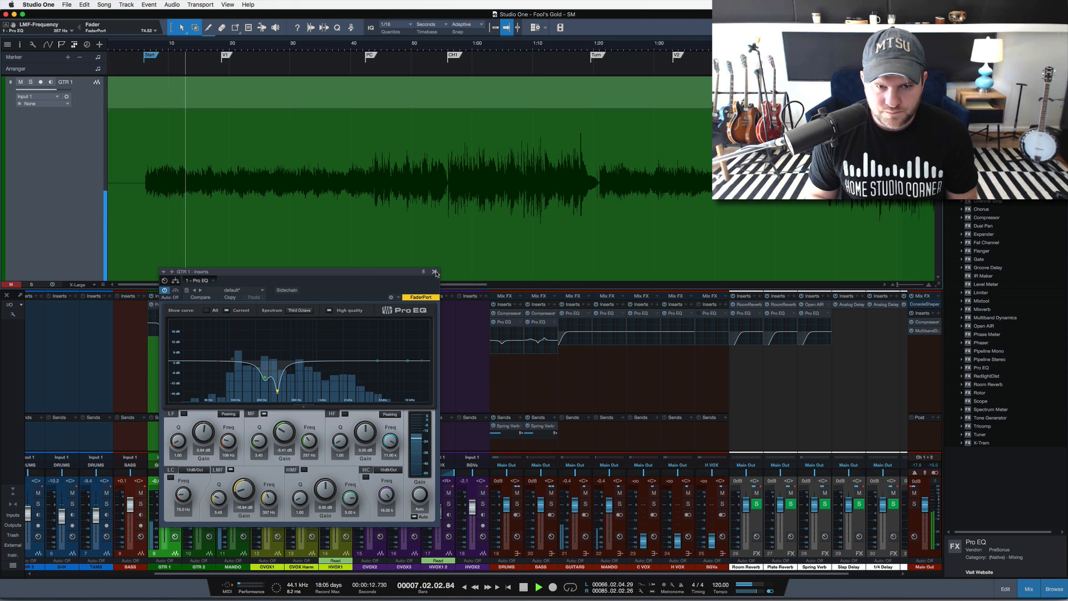
{"action": "left_click", "coordinate": [589, 417]}
{"action": "left_click", "coordinate": [590, 417]}
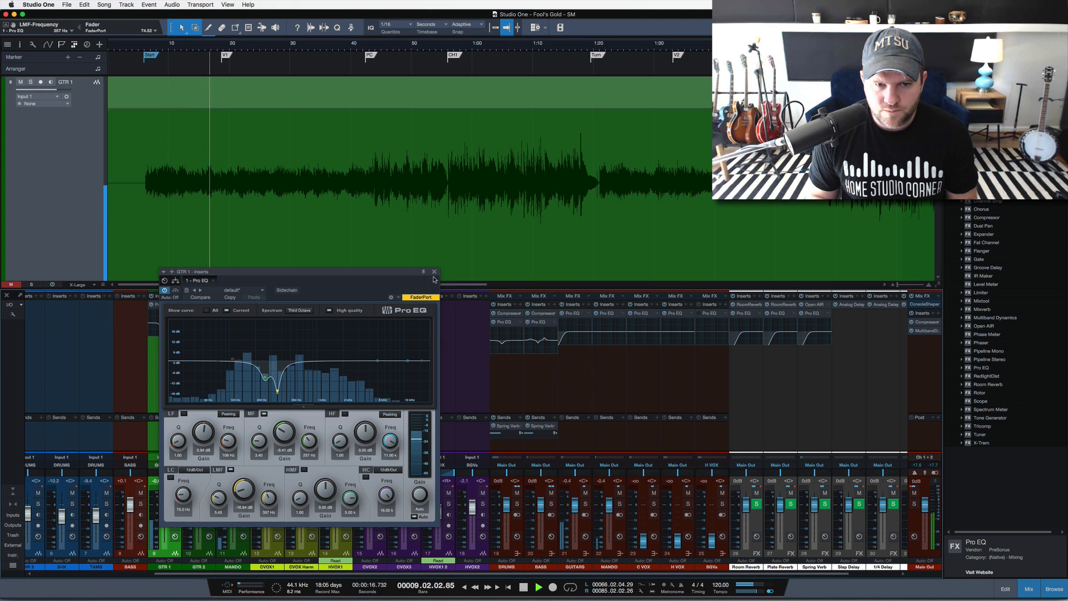
{"action": "left_click_drag", "start_coordinate": [379, 273], "coordinate": [454, 265]}
{"action": "key", "text": "space"}
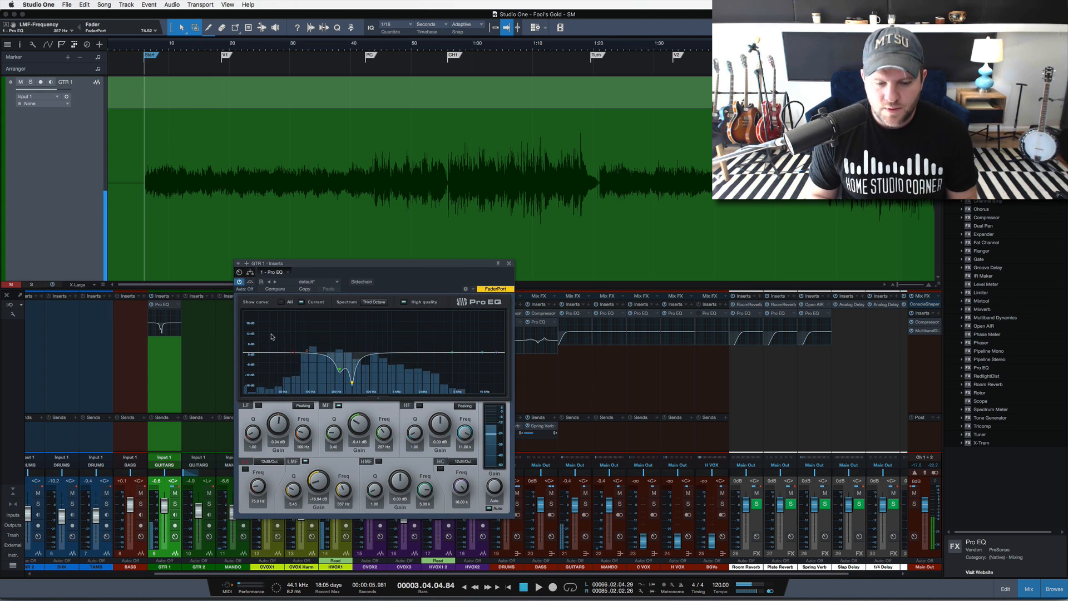
Try a low-level Spring Verb send on GTR 1, adjusting its send level during playback from the Start marker.
{"action": "left_click", "coordinate": [178, 418]}
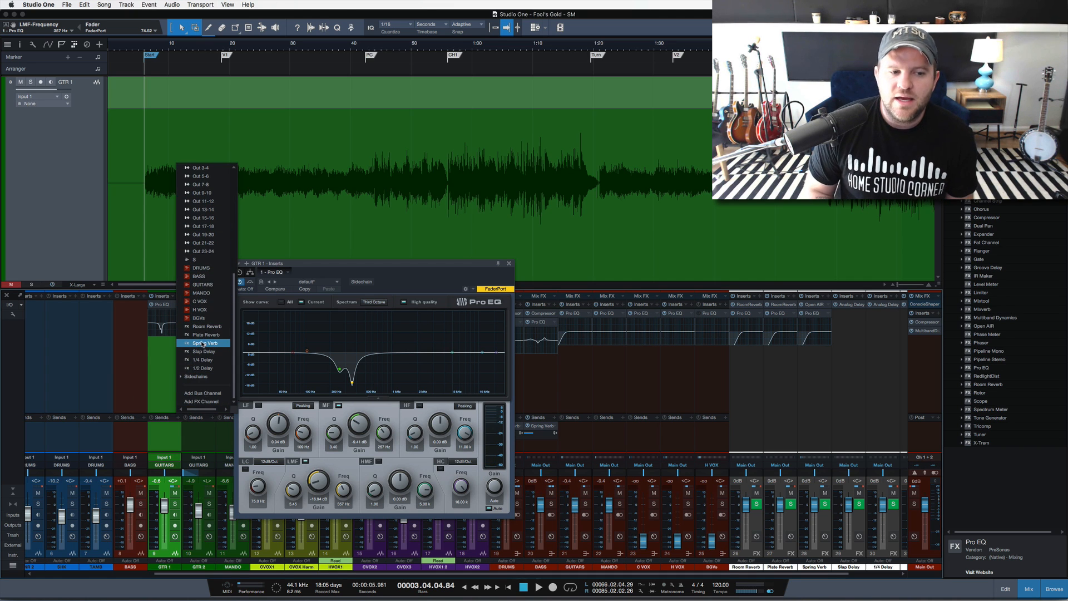
{"action": "left_click", "coordinate": [202, 344]}
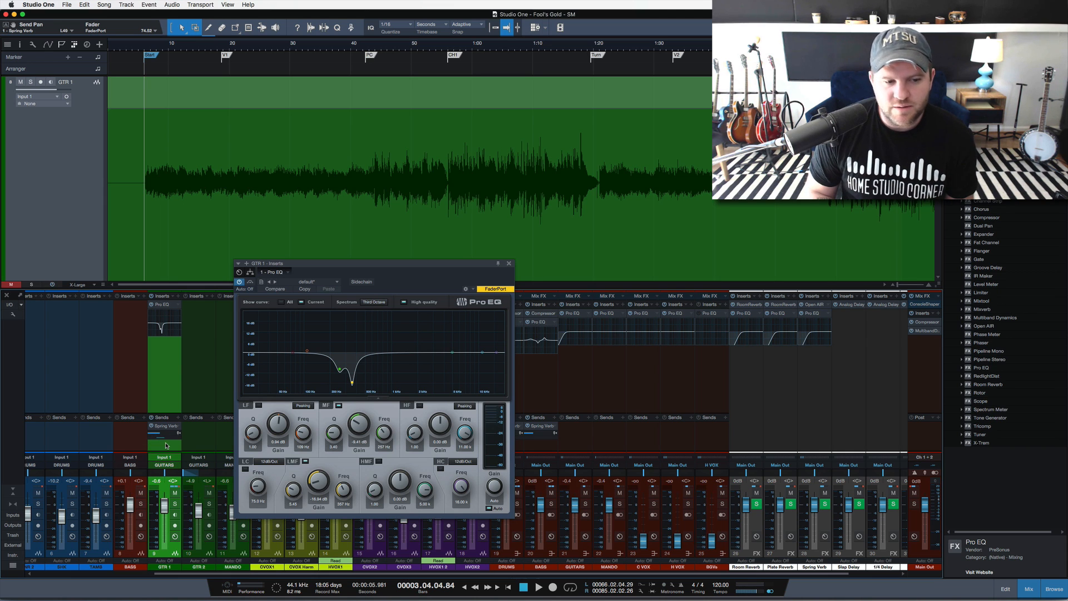
{"action": "key", "text": "space"}
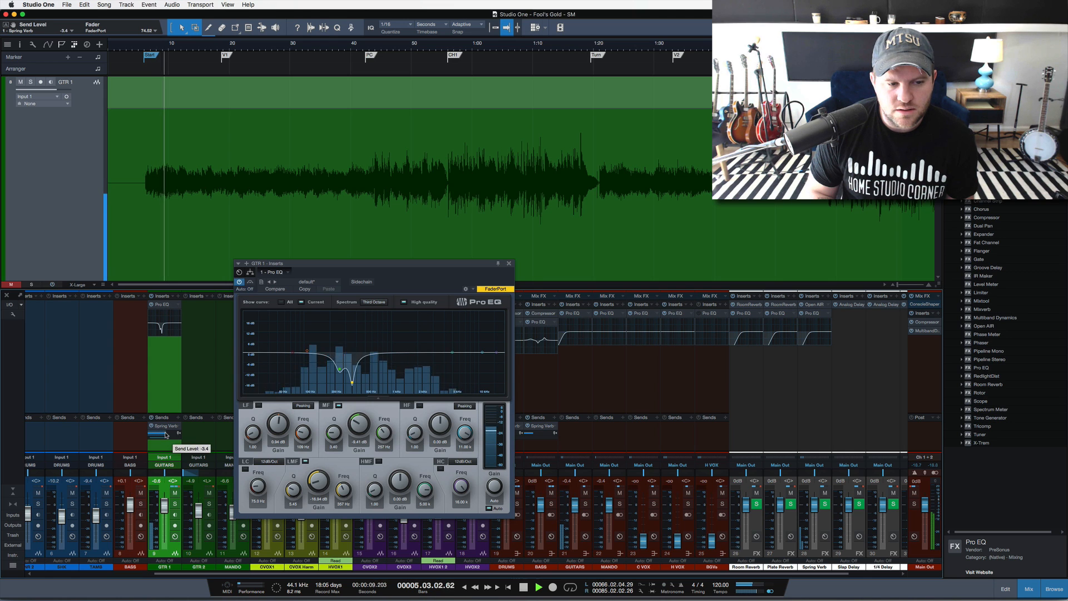
{"action": "left_click_drag", "start_coordinate": [162, 435], "coordinate": [157, 436]}
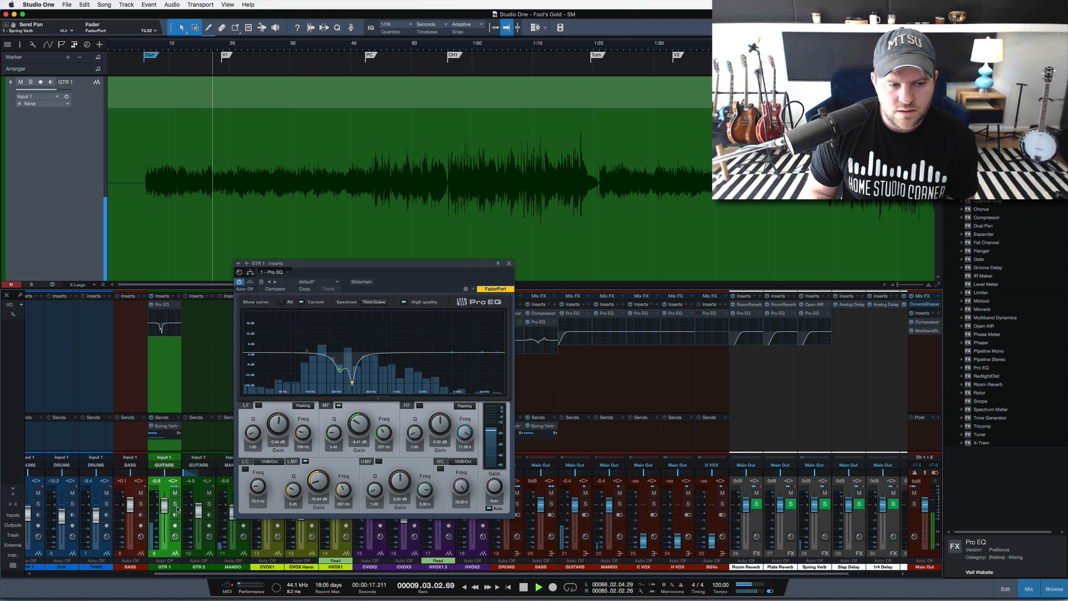
{"action": "mouse_move", "coordinate": [160, 436]}
{"action": "left_mouse_down"}
{"action": "mouse_move", "coordinate": [170, 442]}
{"action": "mouse_move", "coordinate": [156, 436]}
{"action": "left_mouse_up"}
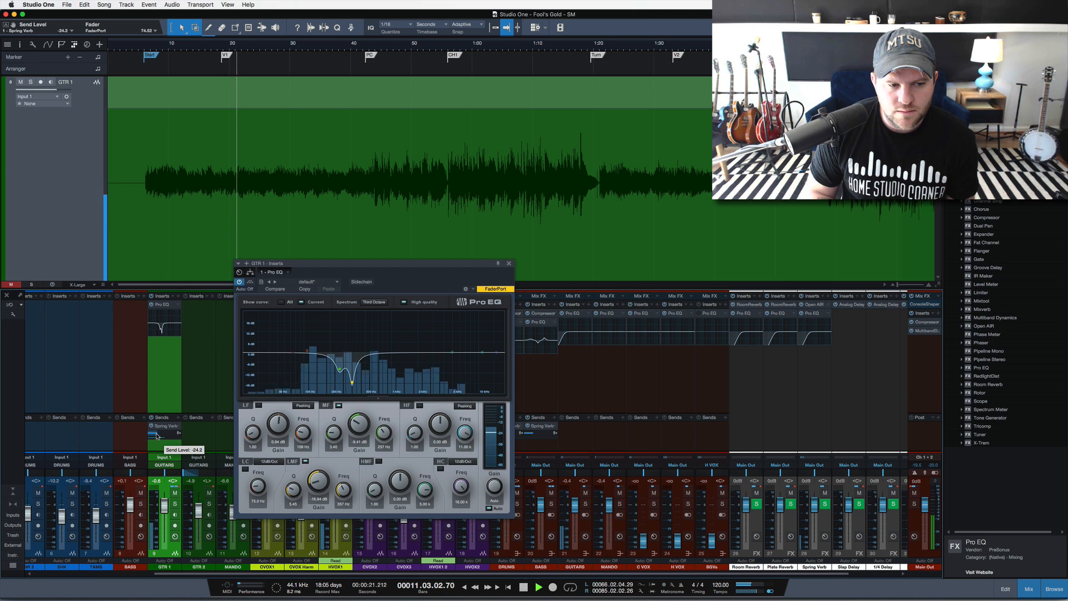
Remove the Spring Verb send from GTR 1 and stop playback.
{"action": "left_click", "coordinate": [178, 427]}
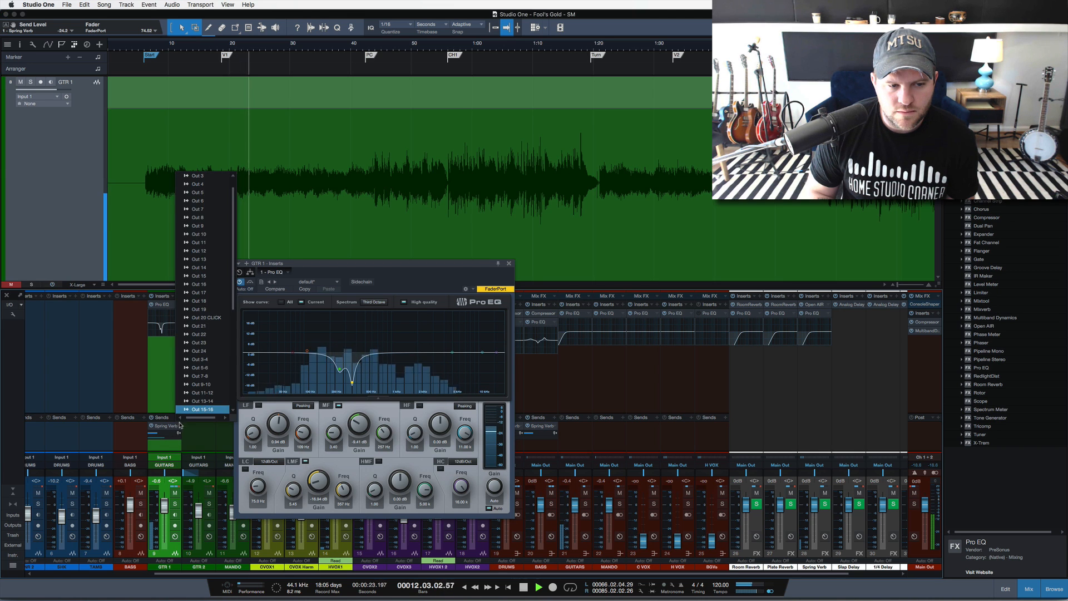
{"action": "scroll", "coordinate": [192, 393], "scroll_direction": "down", "scroll_amount": 10}
{"action": "left_click", "coordinate": [189, 410]}
{"action": "key", "text": "space"}
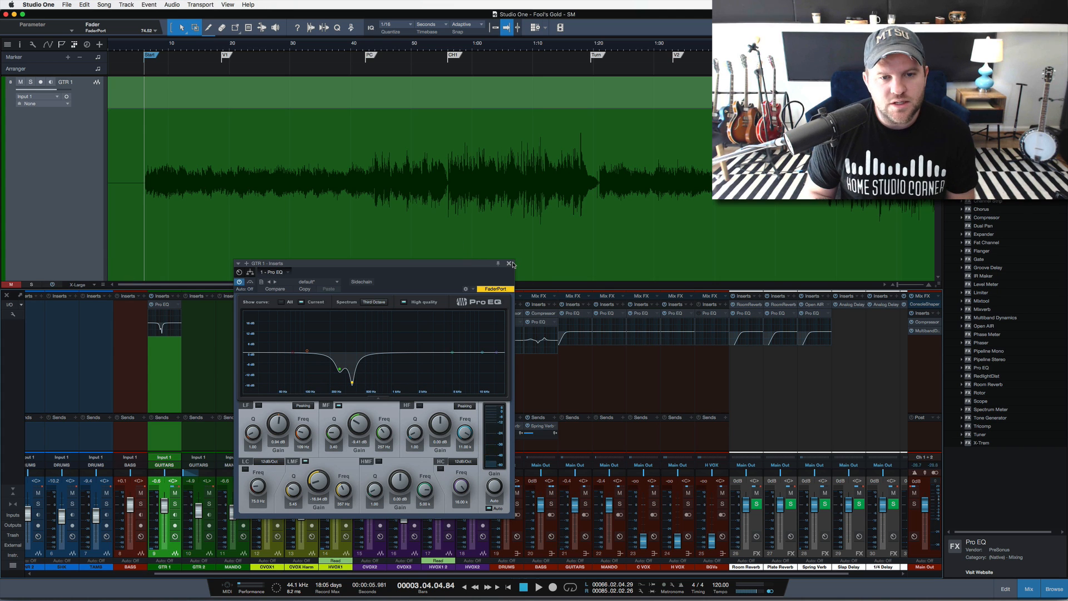
Close the Pro EQ window and audition the short guitar noise just before the CH1 marker on GTR 1.
{"action": "left_click", "coordinate": [509, 263]}
{"action": "left_click", "coordinate": [443, 46]}
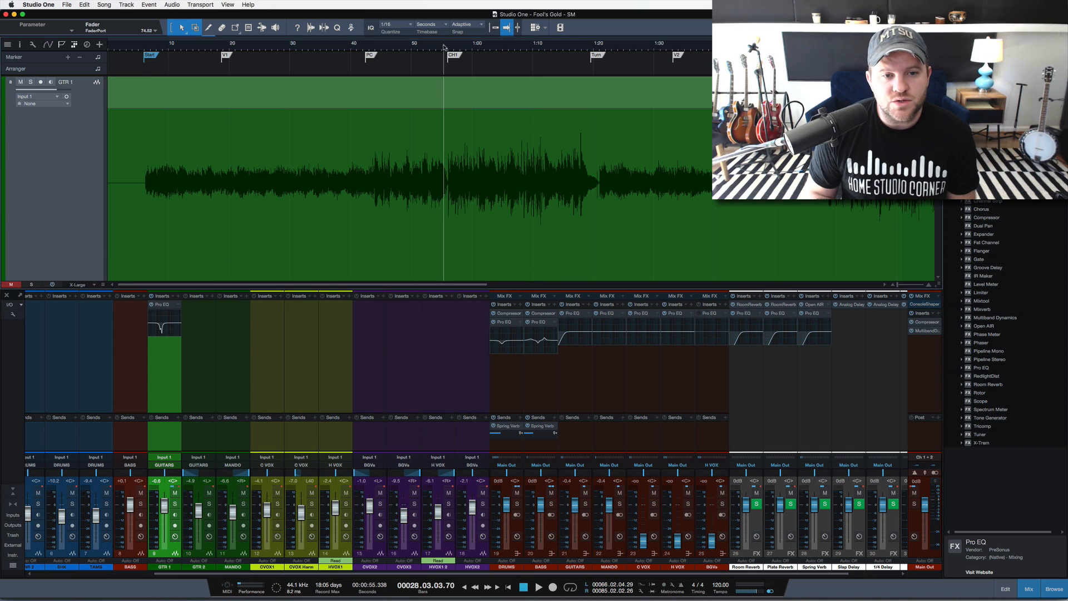
{"action": "key", "text": "space"}
{"action": "key", "text": "space"}
{"action": "left_click_drag", "start_coordinate": [446, 48], "coordinate": [445, 84]}
{"action": "key", "text": "space"}
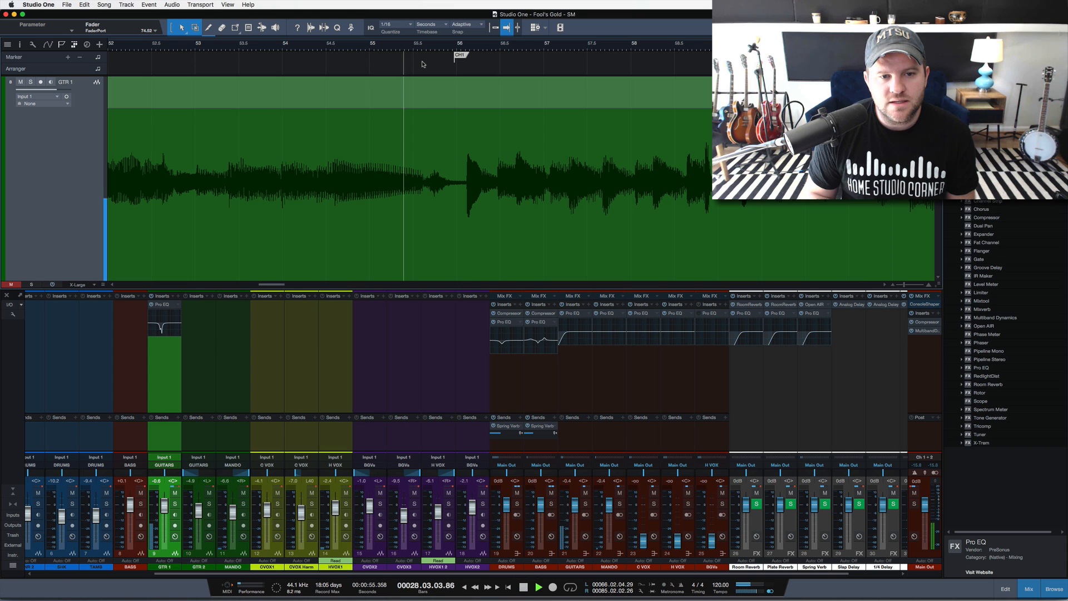
{"action": "key", "text": "space"}
{"action": "left_click_drag", "start_coordinate": [423, 47], "coordinate": [427, 60]}
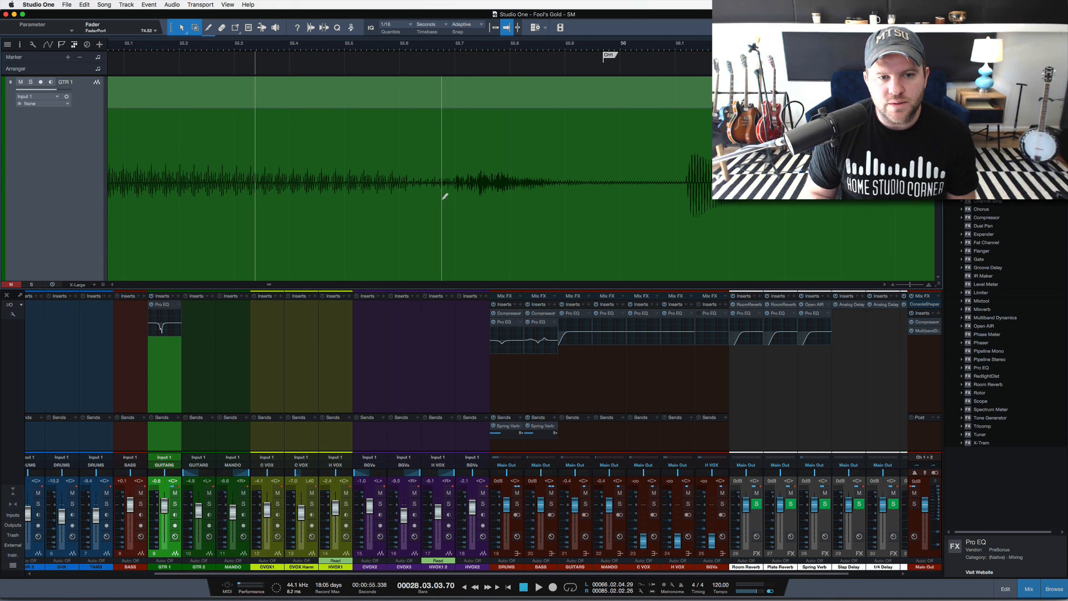
Split the short noise just before CH1 into its own GTR 1 clip with crossfaded edges.
{"action": "left_click_drag", "start_coordinate": [443, 197], "coordinate": [638, 187]}
{"action": "left_click", "coordinate": [569, 188], "text": "alt"}
{"action": "left_click", "coordinate": [521, 217]}
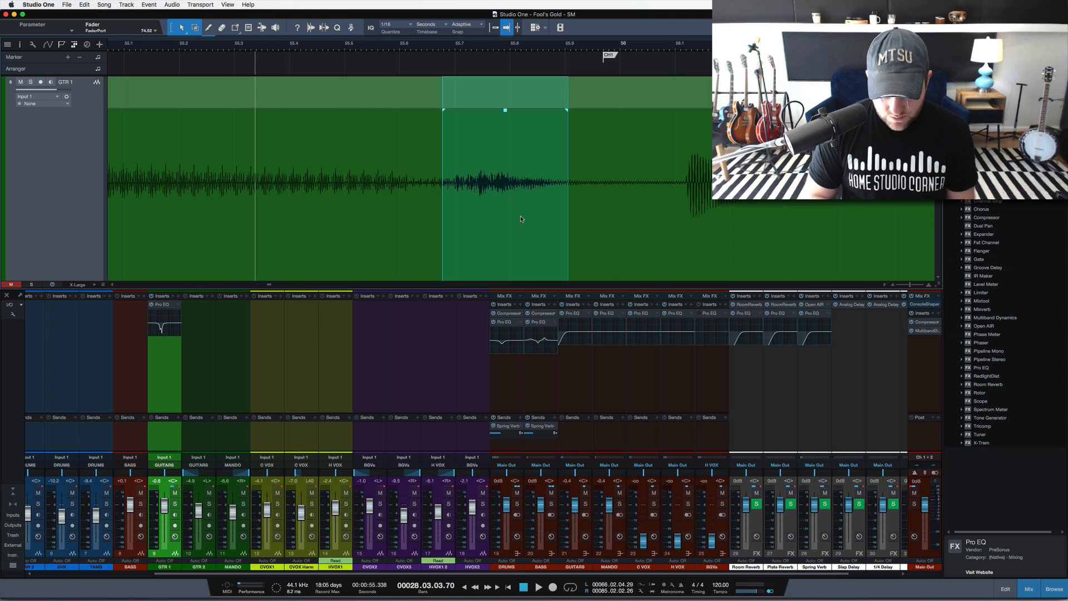
{"action": "key", "text": "x"}
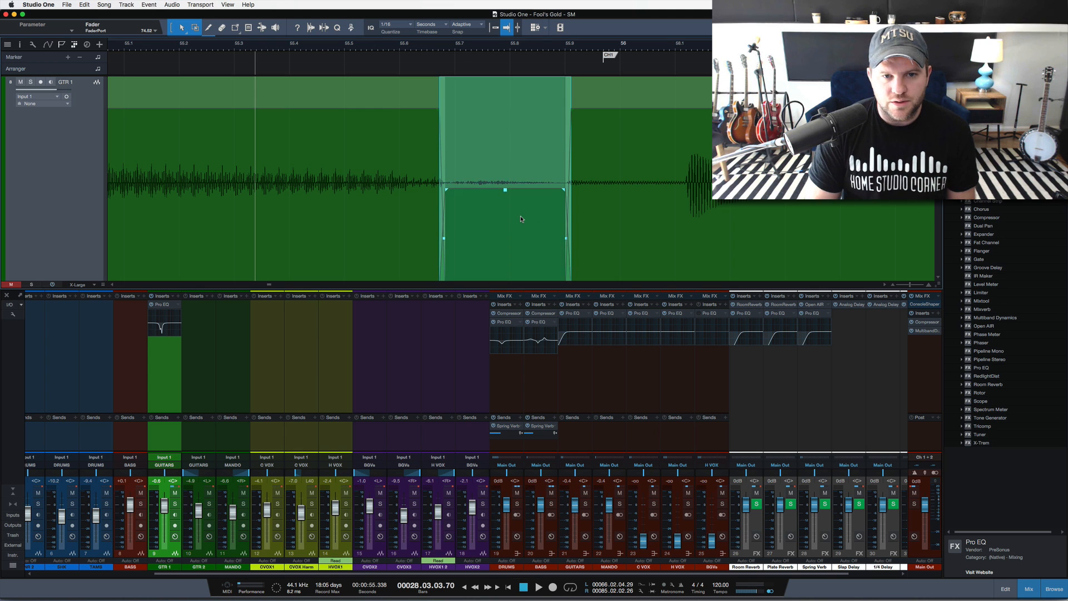
Lower the isolated noise clip's gain, audition the passage, and bring the gain partly back up.
{"action": "key", "text": "ctrl+shift+Down"}
{"action": "key", "text": "ctrl+shift+Down"}
{"action": "key", "text": "space"}
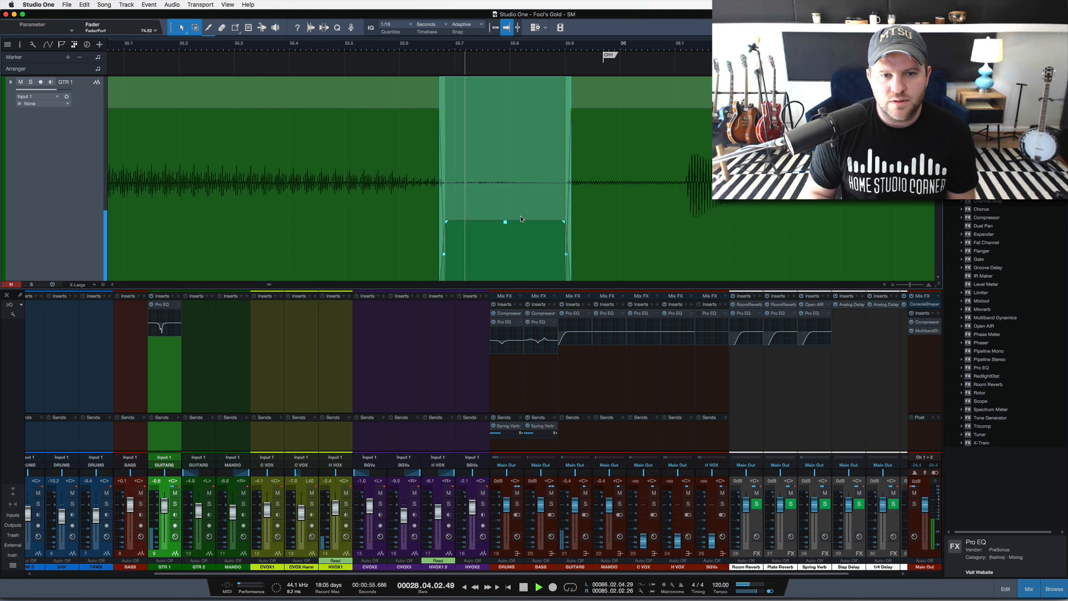
{"action": "key", "text": "space"}
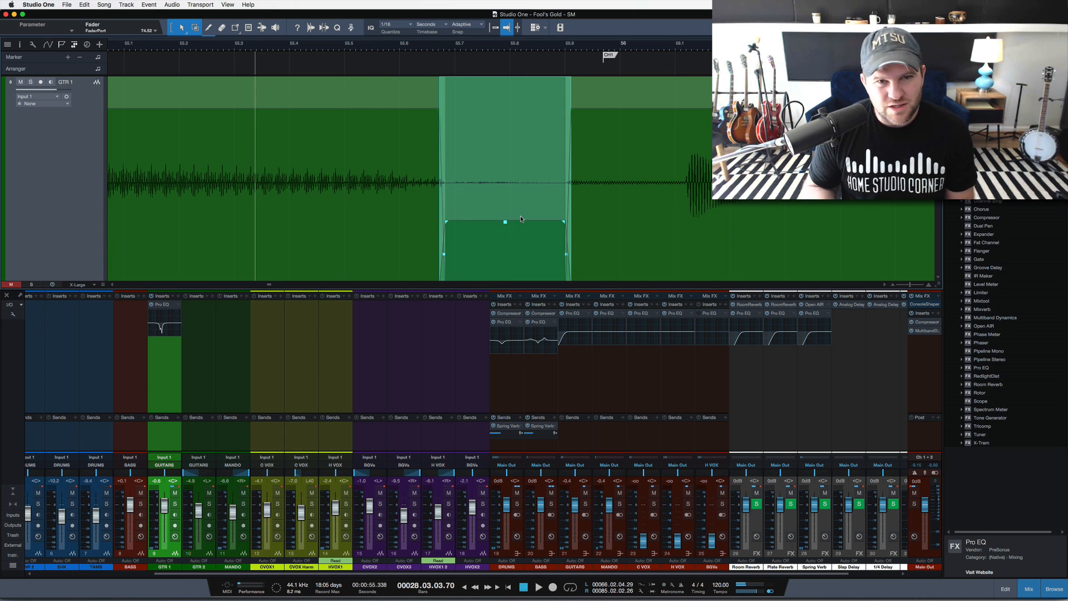
{"action": "key", "text": "ctrl+shift+Up"}
{"action": "key", "text": "ctrl+shift+Up"}
{"action": "key", "text": "ctrl+shift+Up"}
{"action": "key", "text": "ctrl+shift+Up"}
{"action": "key", "text": "ctrl+shift+Up"}
{"action": "key", "text": "ctrl+shift+Up"}
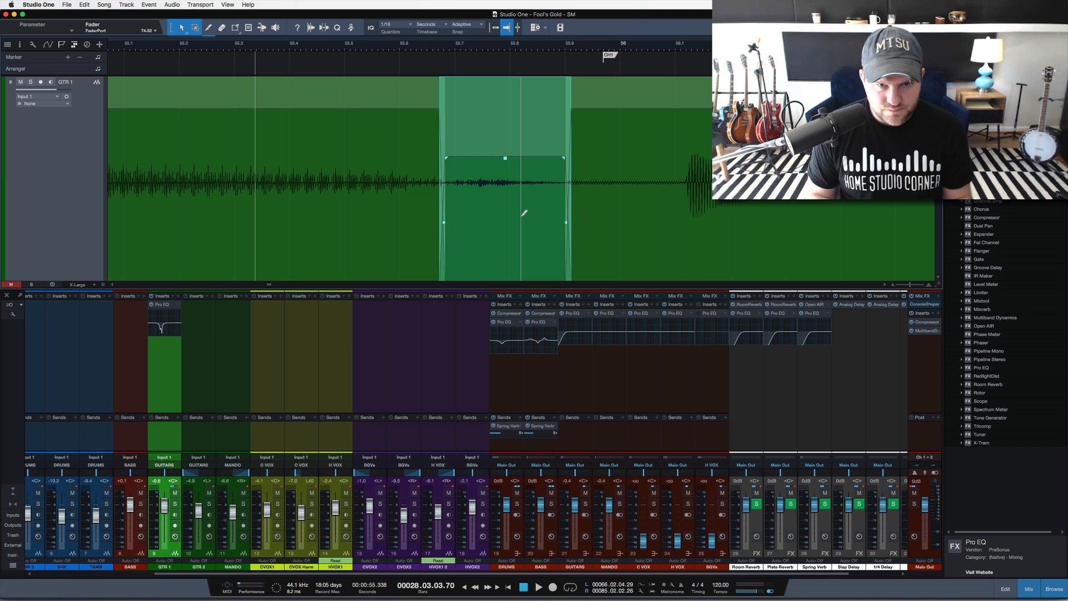
Undo the gain changes, crossfades and splits made to the GTR 1 clip before CH1.
{"action": "key", "text": "super+z"}
{"action": "key", "text": "super+z"}
{"action": "key", "text": "super+z"}
{"action": "key", "text": "super+z"}
{"action": "key", "text": "super+z"}
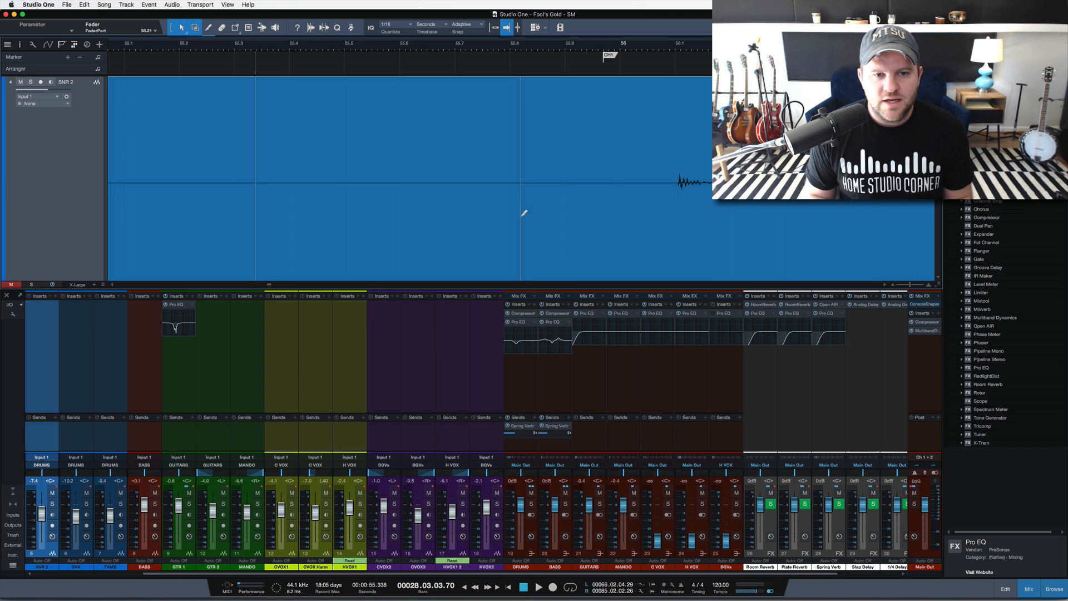
Hide the mixer to show the full track list and select the GTR 1 track.
{"action": "left_click_drag", "start_coordinate": [310, 53], "coordinate": [296, 19]}
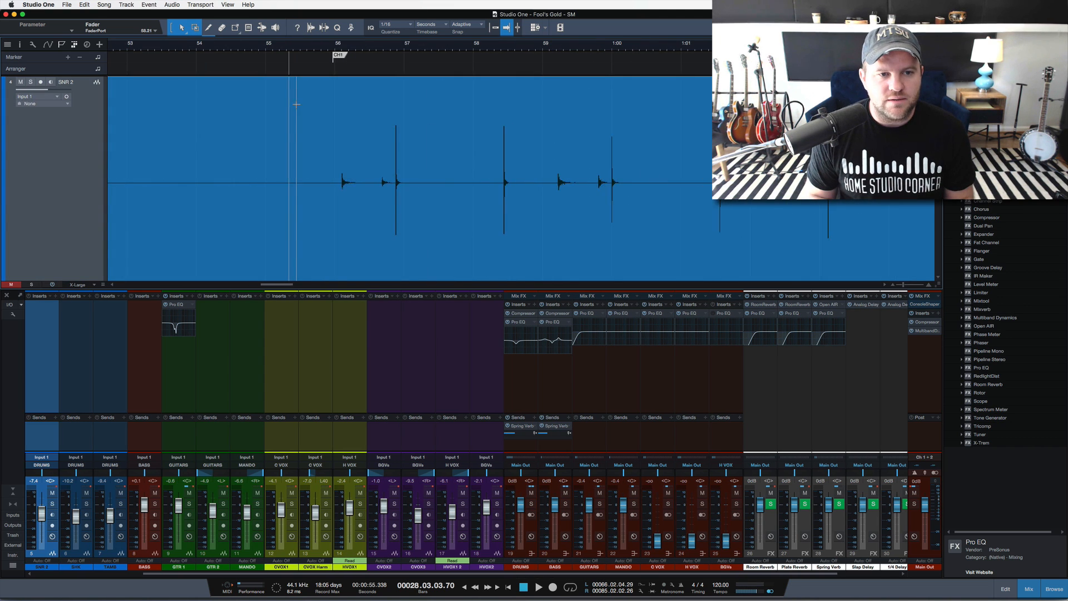
{"action": "scroll", "coordinate": [296, 104], "scroll_direction": "up", "scroll_amount": 5}
{"action": "scroll", "coordinate": [296, 104], "scroll_direction": "down", "scroll_amount": 6}
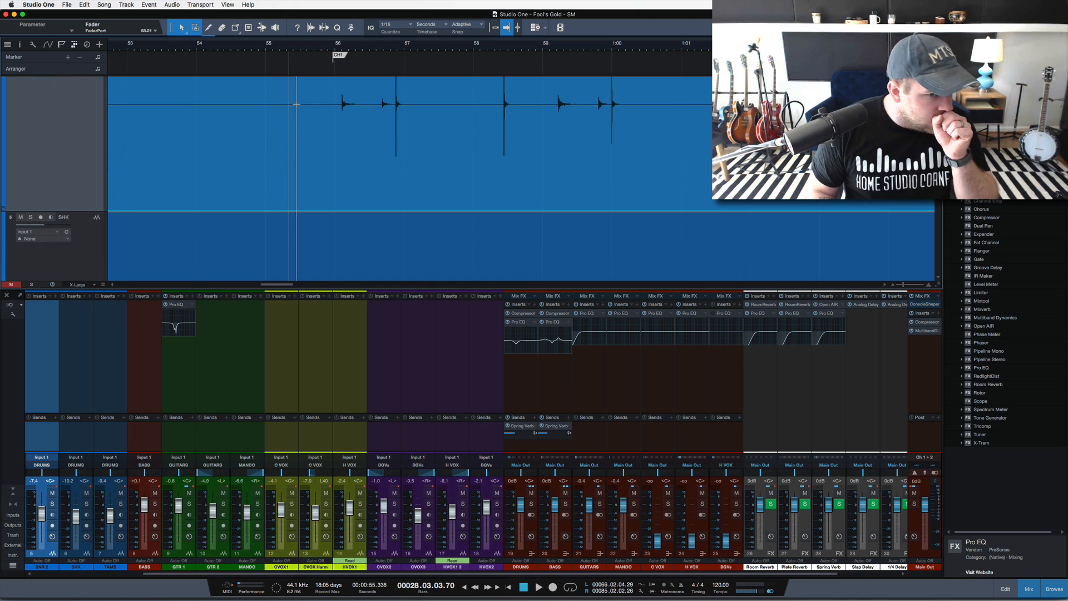
{"action": "key", "text": "F3"}
{"action": "scroll", "coordinate": [296, 104], "scroll_direction": "down", "scroll_amount": 8}
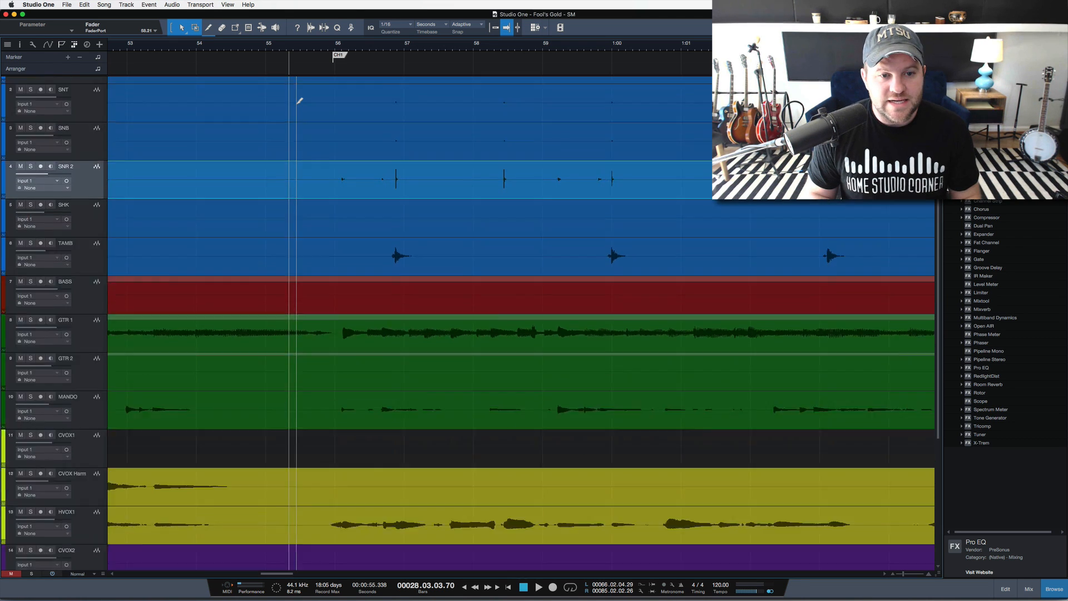
{"action": "scroll", "coordinate": [296, 104], "scroll_direction": "up", "scroll_amount": 2}
{"action": "left_click", "coordinate": [79, 367]}
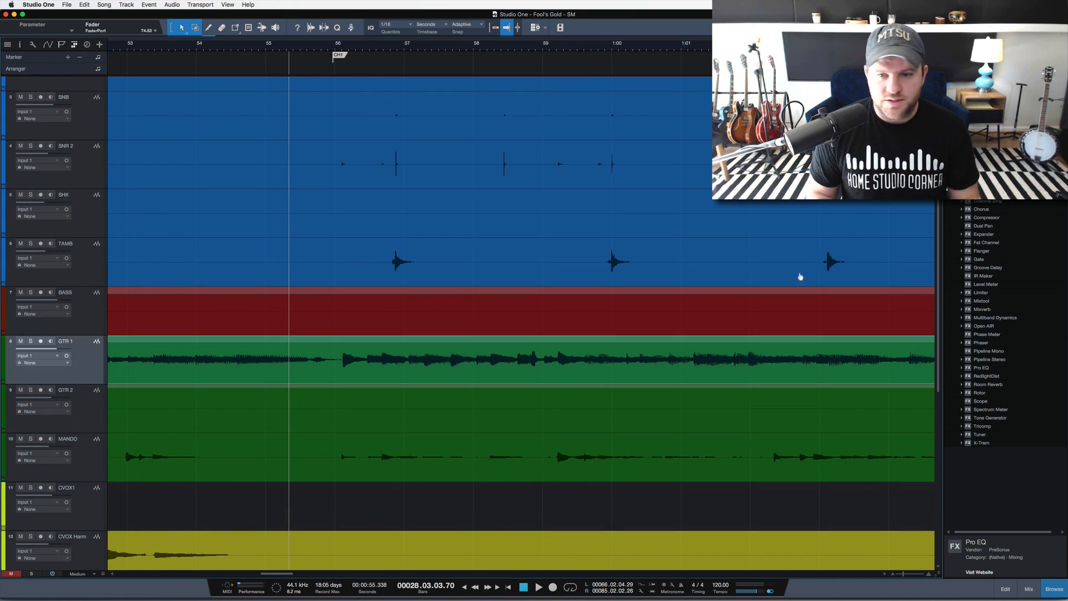
Insert Multiband Dynamics with the De-Esser Frankie preset on GTR 1 after the Pro EQ.
{"action": "left_click", "coordinate": [962, 318]}
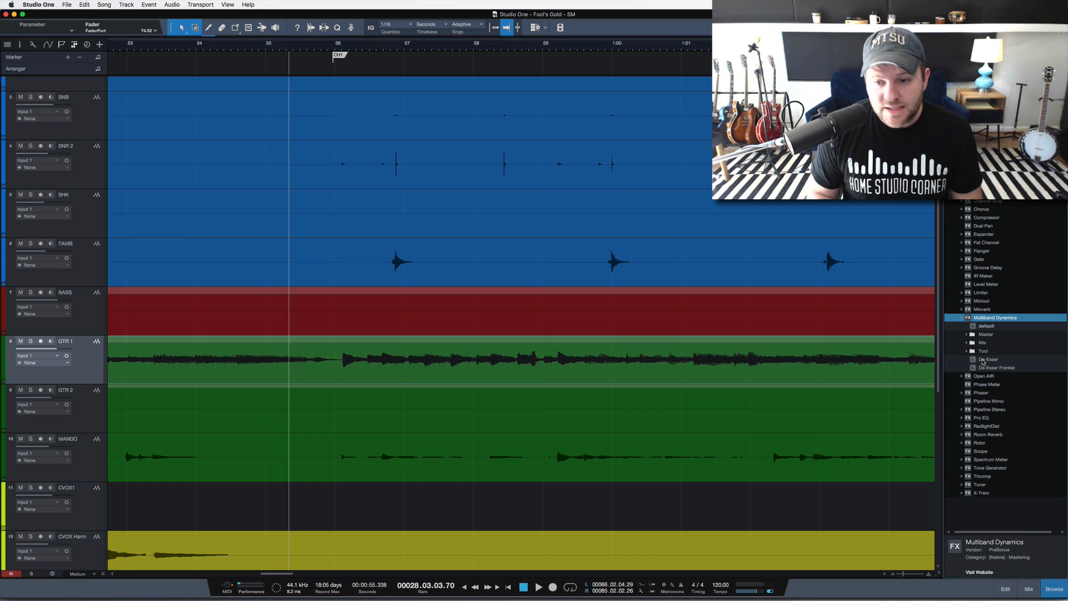
{"action": "left_click", "coordinate": [993, 368]}
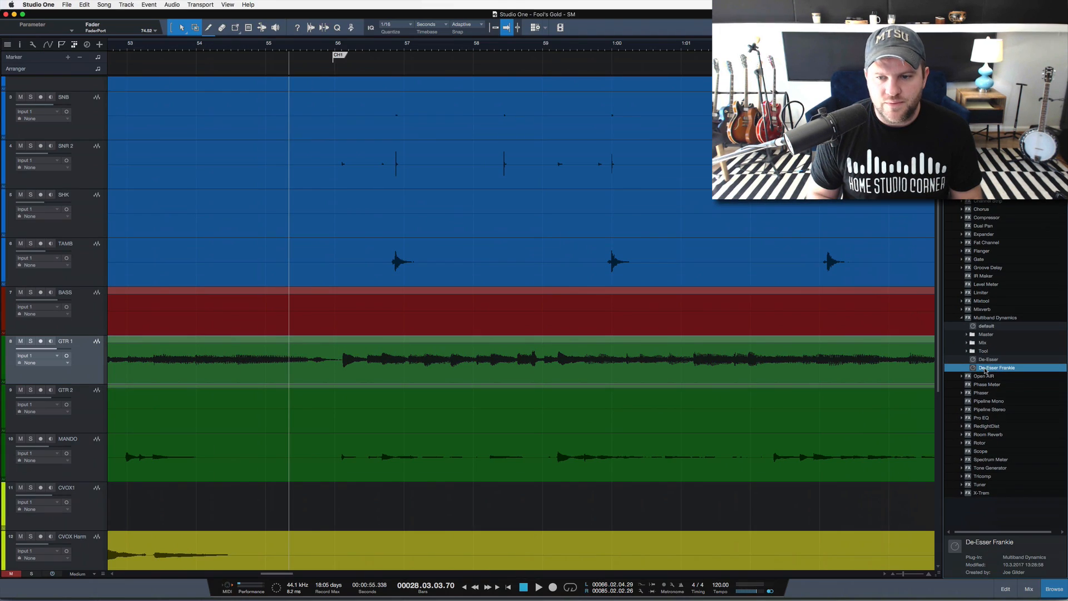
{"action": "left_click", "coordinate": [992, 359]}
{"action": "left_click_drag", "start_coordinate": [988, 367], "coordinate": [331, 359]}
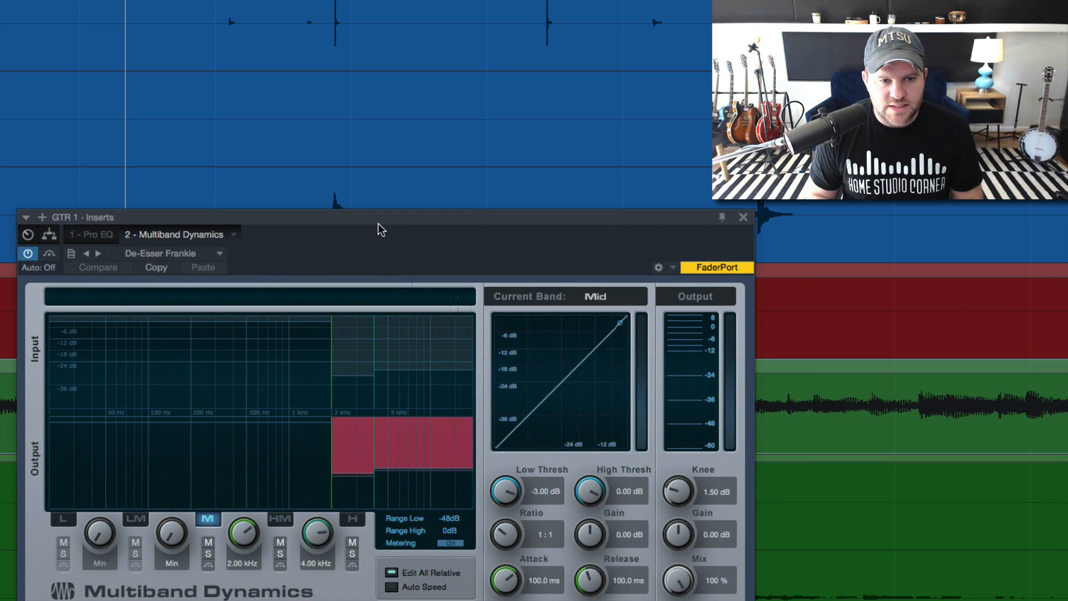
{"action": "left_click_drag", "start_coordinate": [379, 223], "coordinate": [372, 150]}
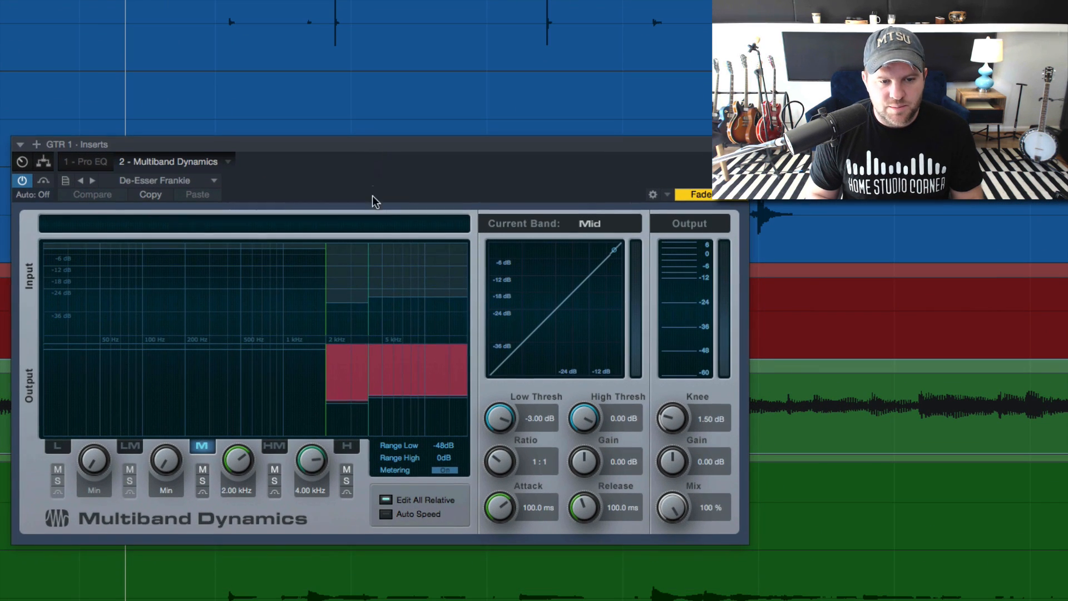
Set the Multiband Dynamics crossover between the high-mid and high bands to Max and select the mid band.
{"action": "left_click_drag", "start_coordinate": [316, 466], "coordinate": [288, 319]}
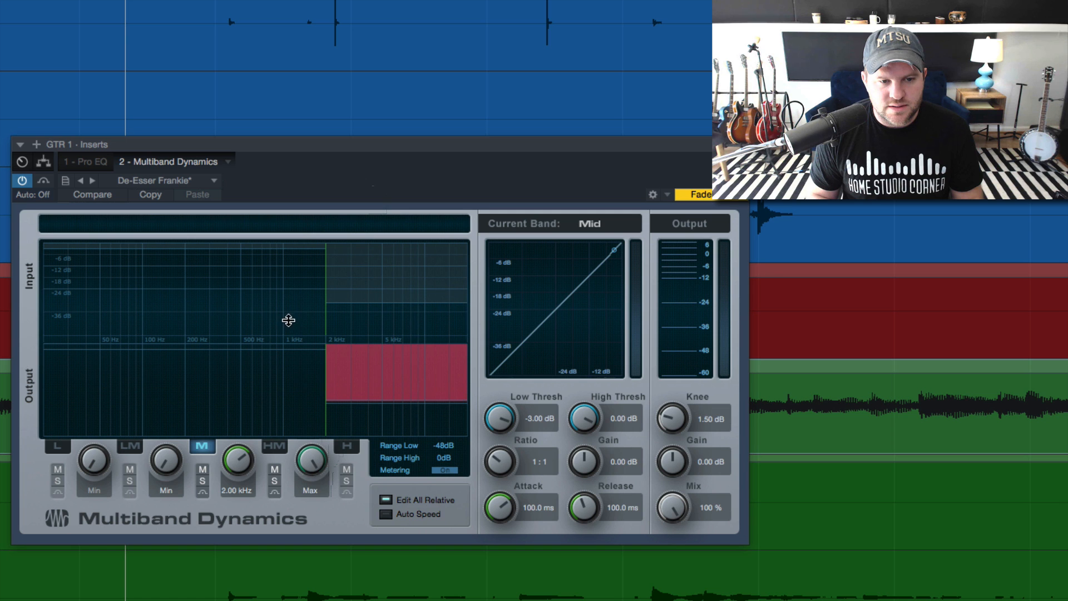
{"action": "left_click", "coordinate": [356, 379]}
{"action": "left_click", "coordinate": [304, 385]}
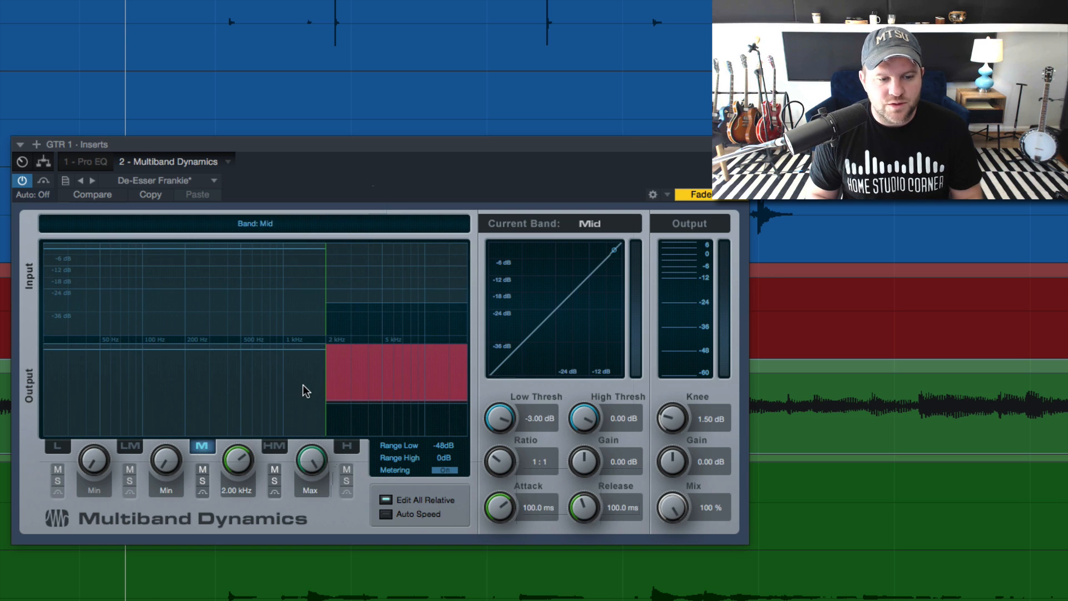
Solo the high-mid band during playback to set its lower crossover to 3.71 kHz, and replace the solo with a mute.
{"action": "left_click", "coordinate": [274, 480]}
{"action": "key", "text": "space"}
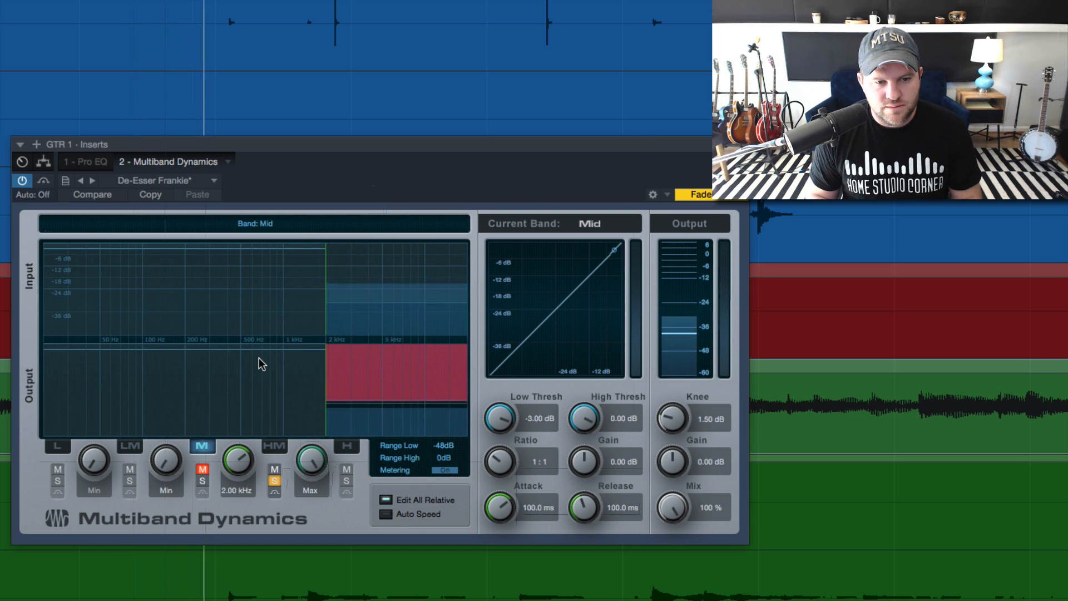
{"action": "left_click_drag", "start_coordinate": [238, 459], "coordinate": [239, 437]}
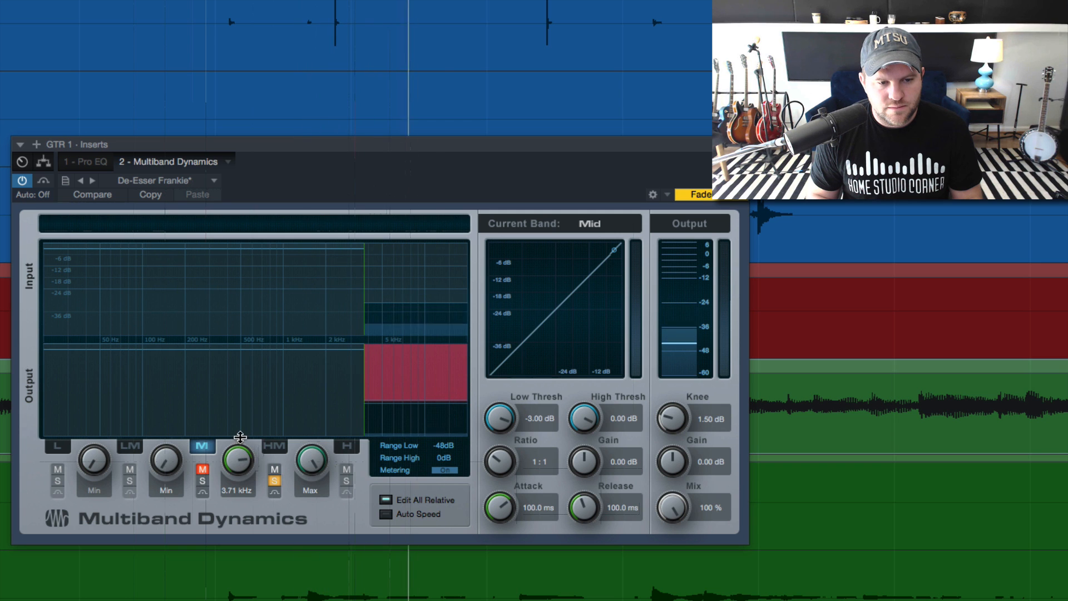
{"action": "left_click", "coordinate": [275, 480]}
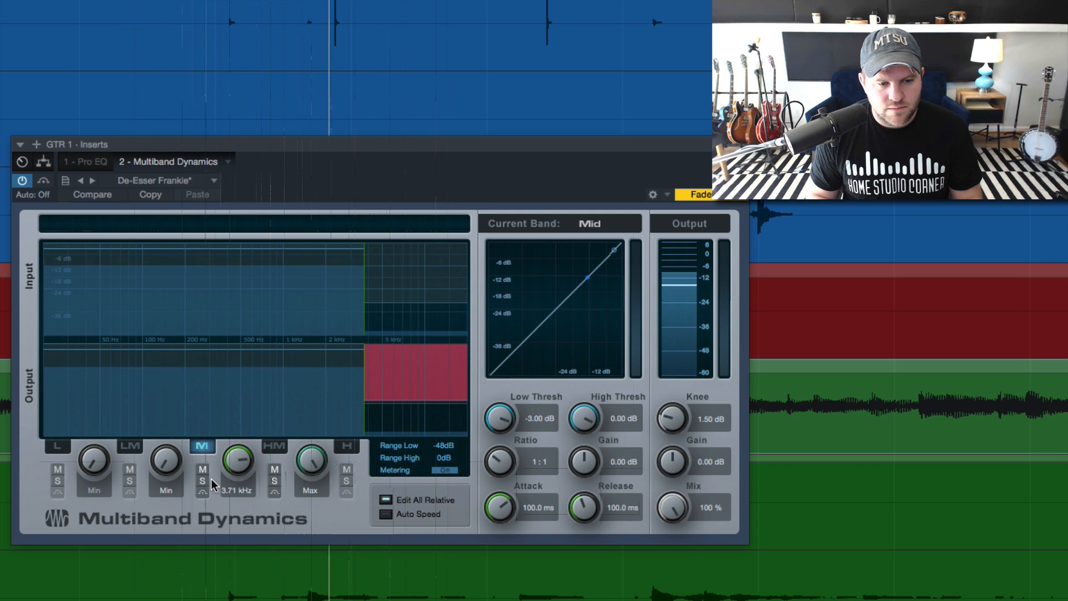
{"action": "left_click", "coordinate": [275, 470]}
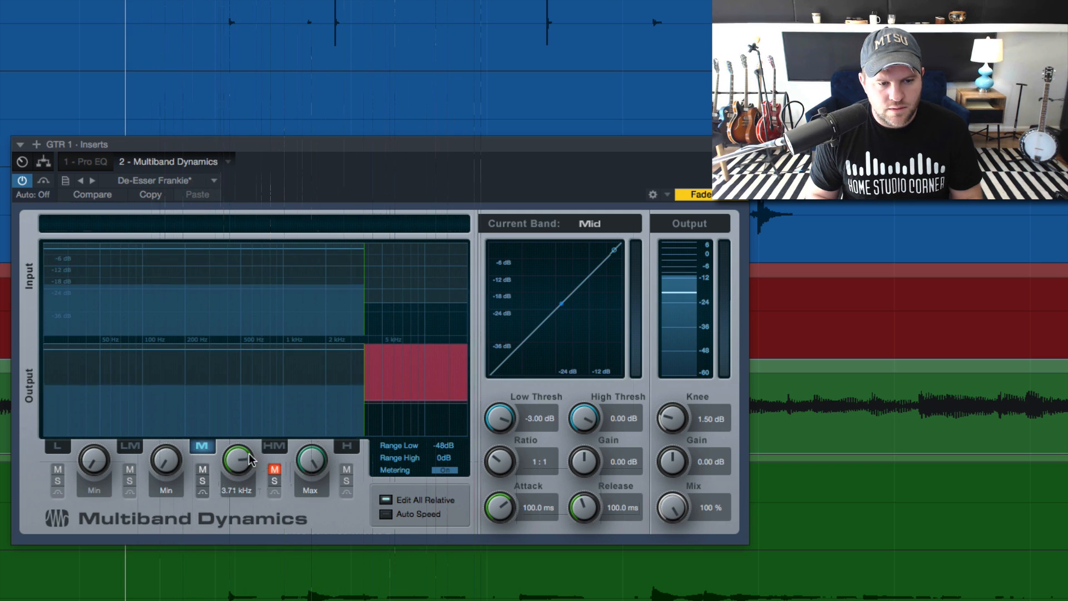
Set the crossover between the mid and high-mid bands to 1.11 kHz, keep the upper crossover at Max, and unmute the high-mid band.
{"action": "mouse_move", "coordinate": [241, 458]}
{"action": "left_mouse_down"}
{"action": "mouse_move", "coordinate": [243, 476]}
{"action": "mouse_move", "coordinate": [241, 466]}
{"action": "left_mouse_up"}
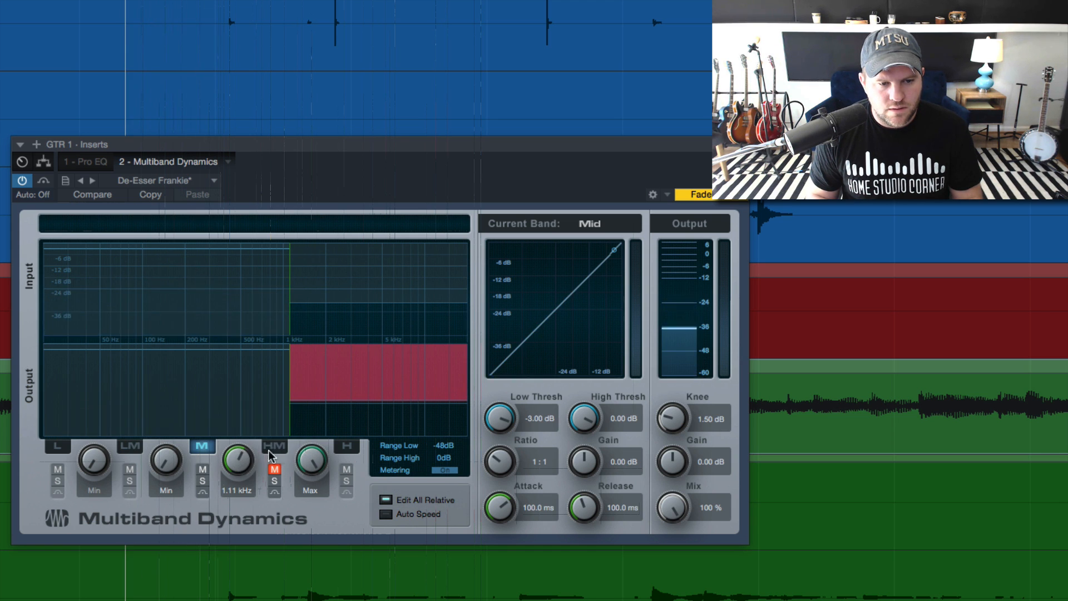
{"action": "left_click_drag", "start_coordinate": [312, 461], "coordinate": [309, 493]}
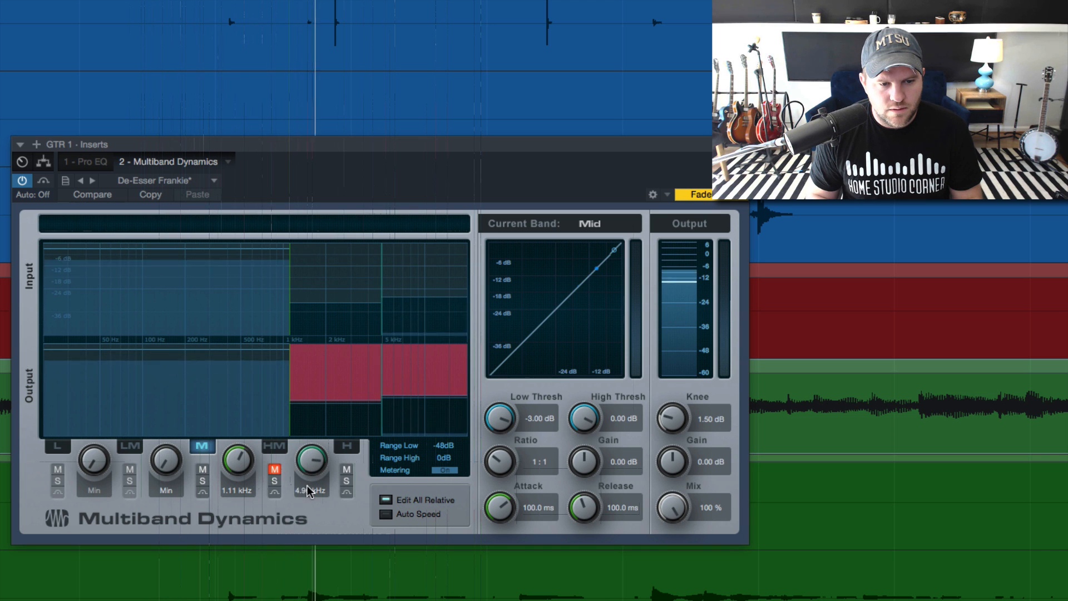
{"action": "left_click", "coordinate": [347, 470]}
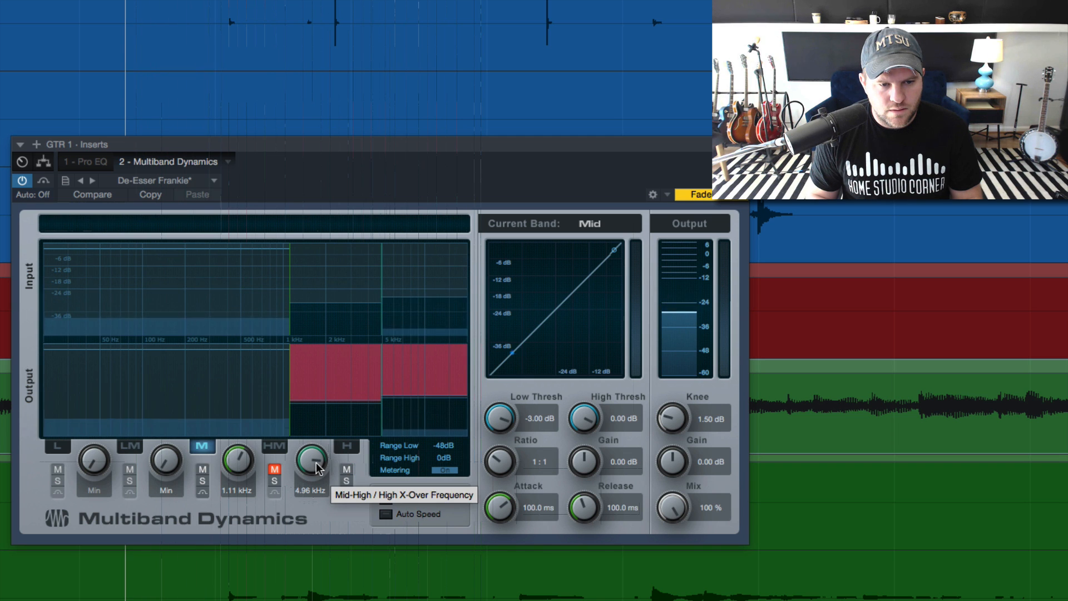
{"action": "left_click_drag", "start_coordinate": [318, 467], "coordinate": [293, 369]}
{"action": "left_click", "coordinate": [275, 469]}
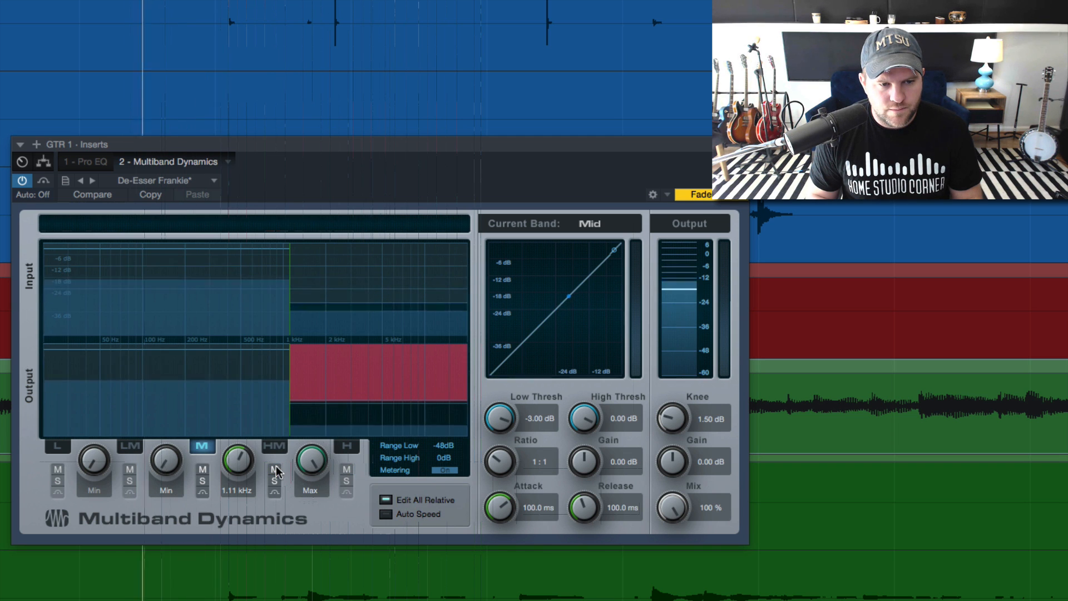
Set the high-mid band's lower crossover to 2.20 kHz and its low threshold to about -28 dB during playback.
{"action": "left_click", "coordinate": [384, 319]}
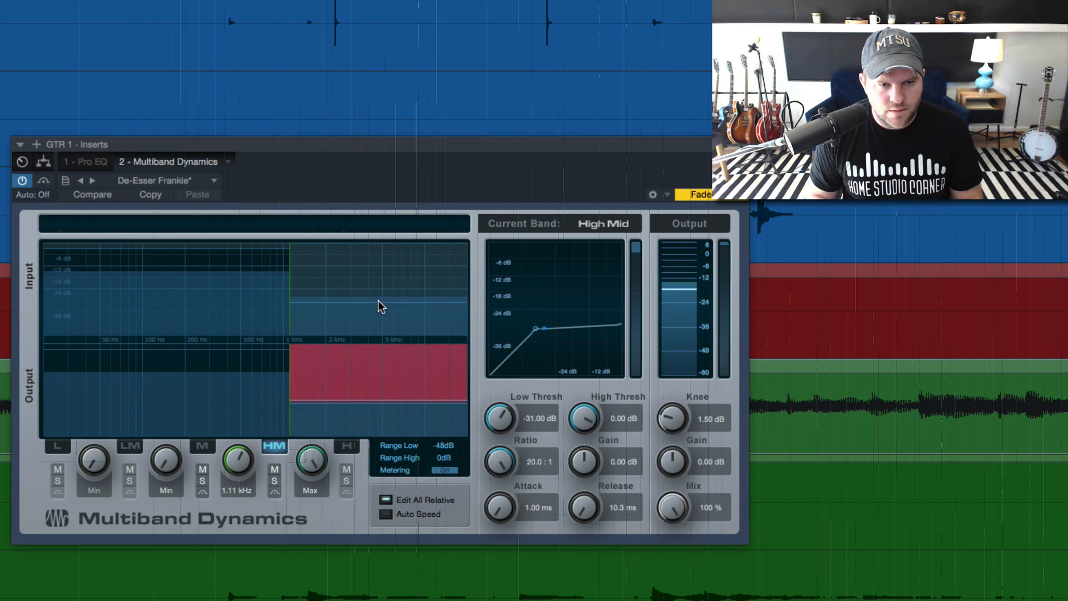
{"action": "left_click_drag", "start_coordinate": [376, 301], "coordinate": [380, 285]}
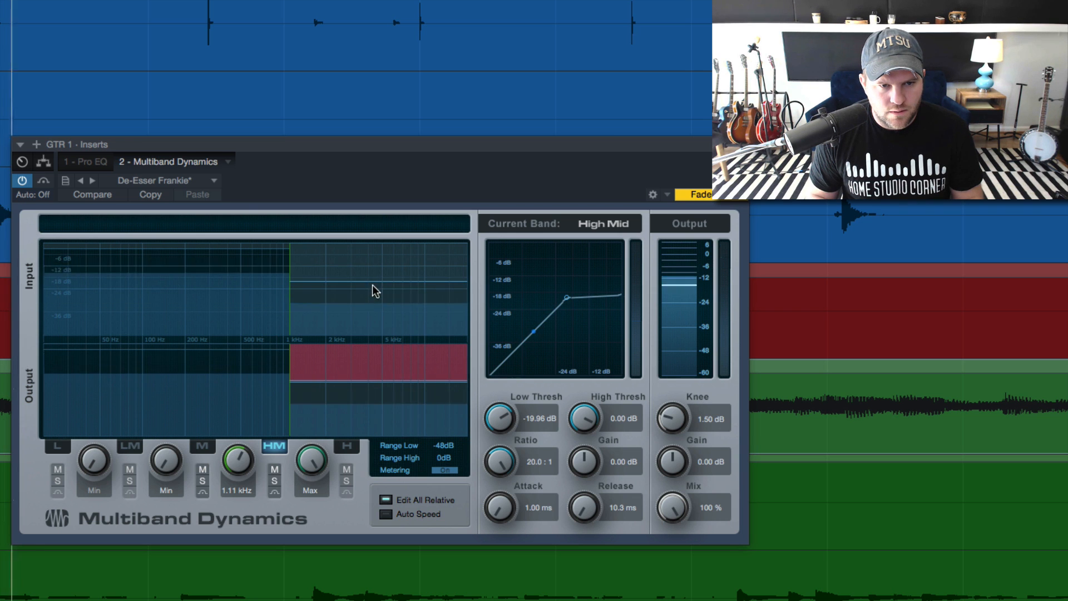
{"action": "left_click_drag", "start_coordinate": [236, 497], "coordinate": [237, 473]}
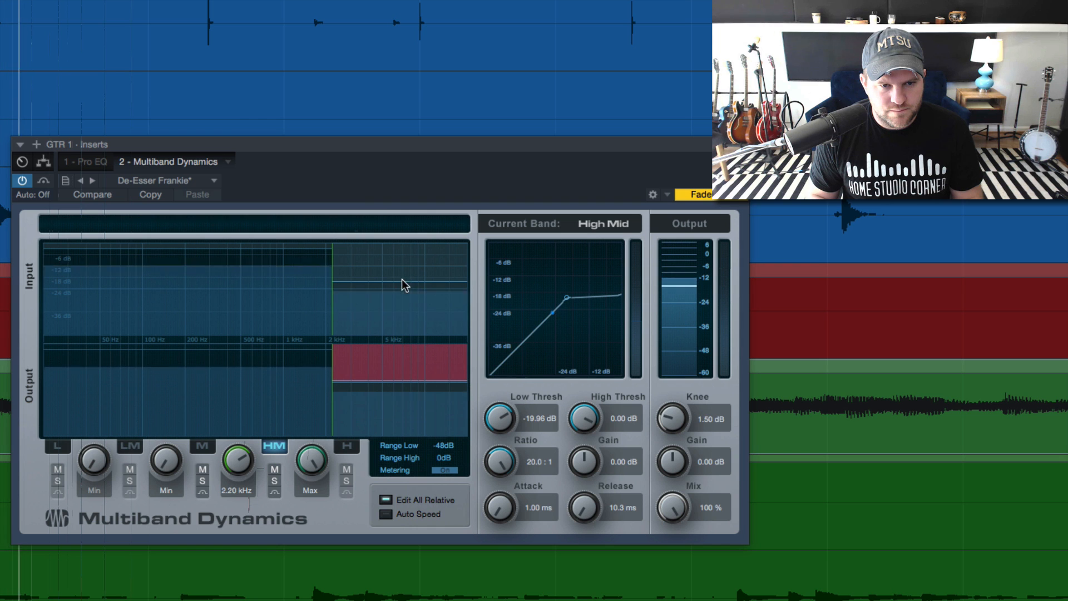
{"action": "left_click_drag", "start_coordinate": [401, 284], "coordinate": [402, 232]}
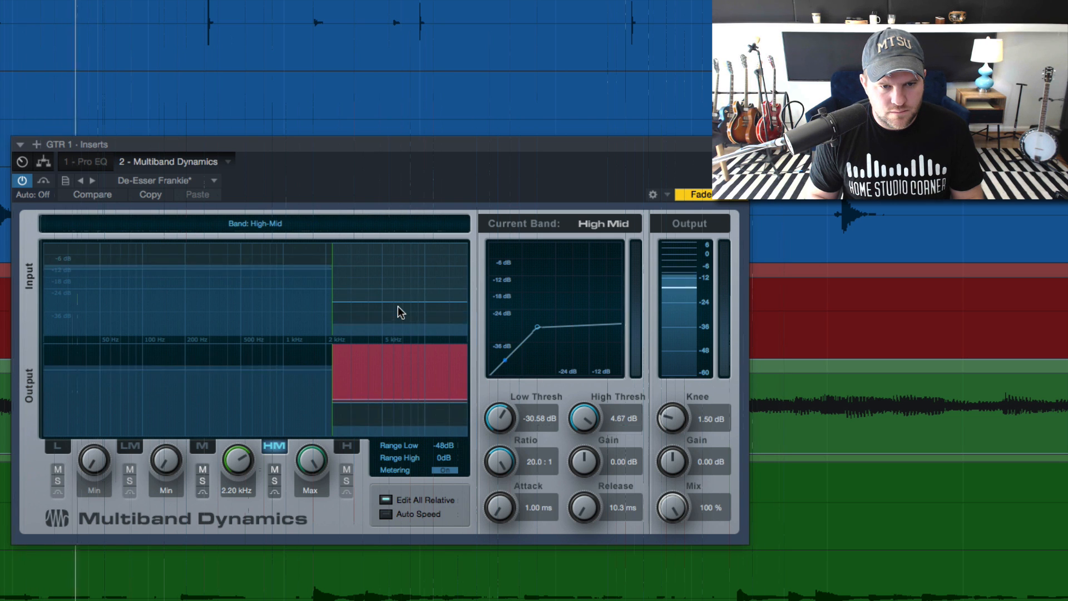
{"action": "left_click_drag", "start_coordinate": [399, 300], "coordinate": [399, 297]}
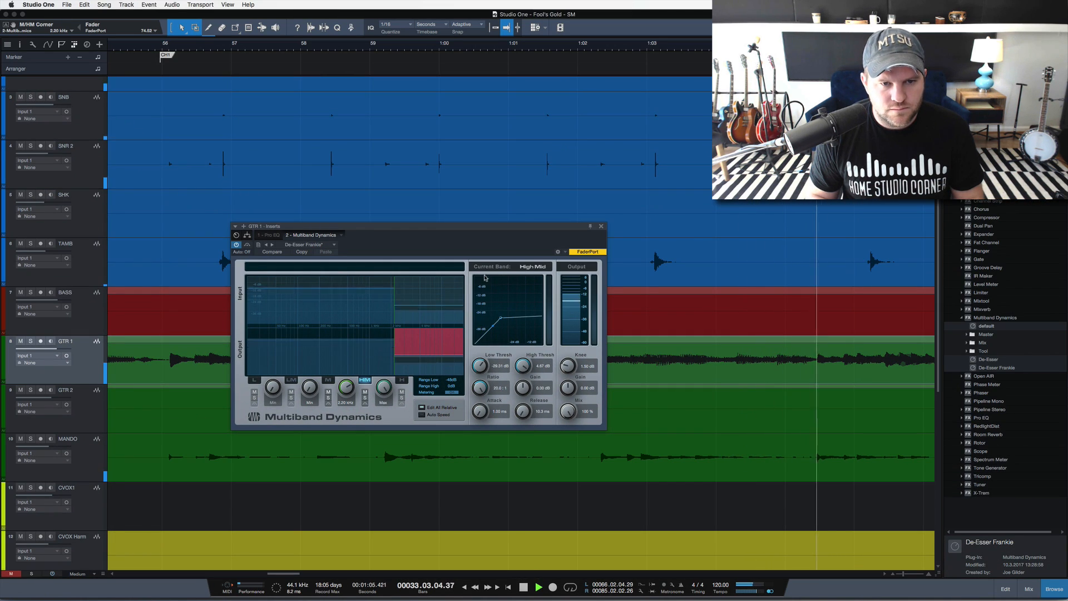
Replay the passage and adjust the high-mid band's low threshold to about -30 dB and its high threshold to 0 dB.
{"action": "key", "text": "space"}
{"action": "key", "text": "space"}
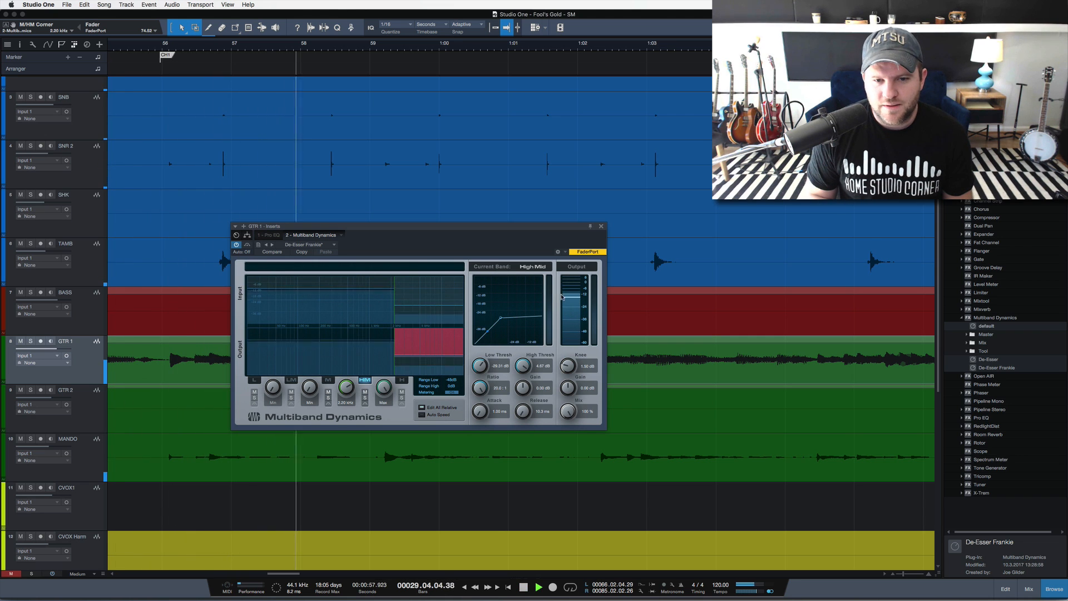
{"action": "key", "text": "space"}
{"action": "left_click", "coordinate": [316, 326]}
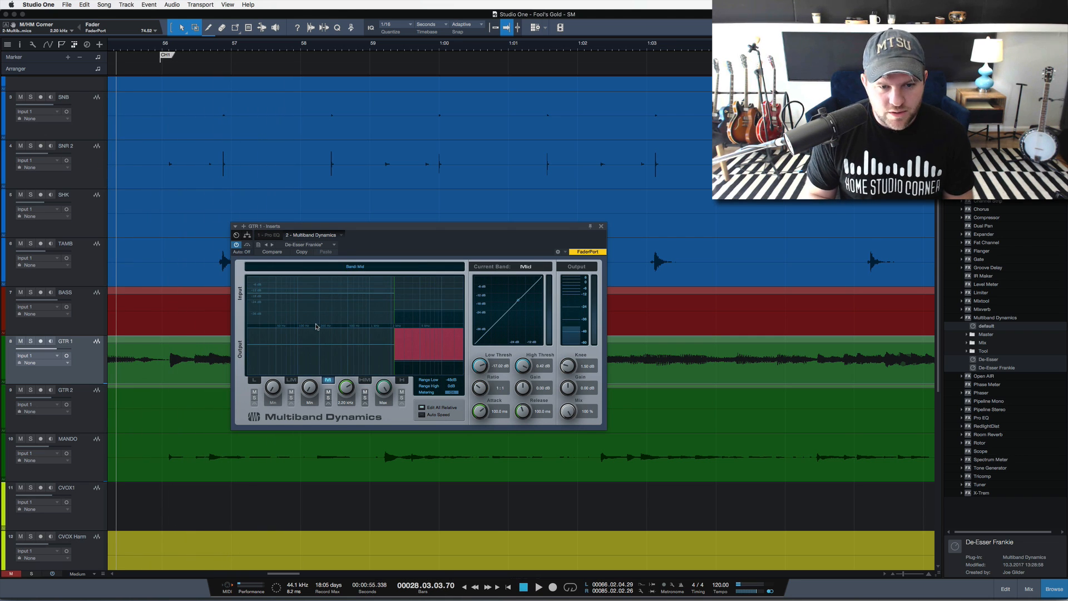
{"action": "left_click", "coordinate": [427, 302]}
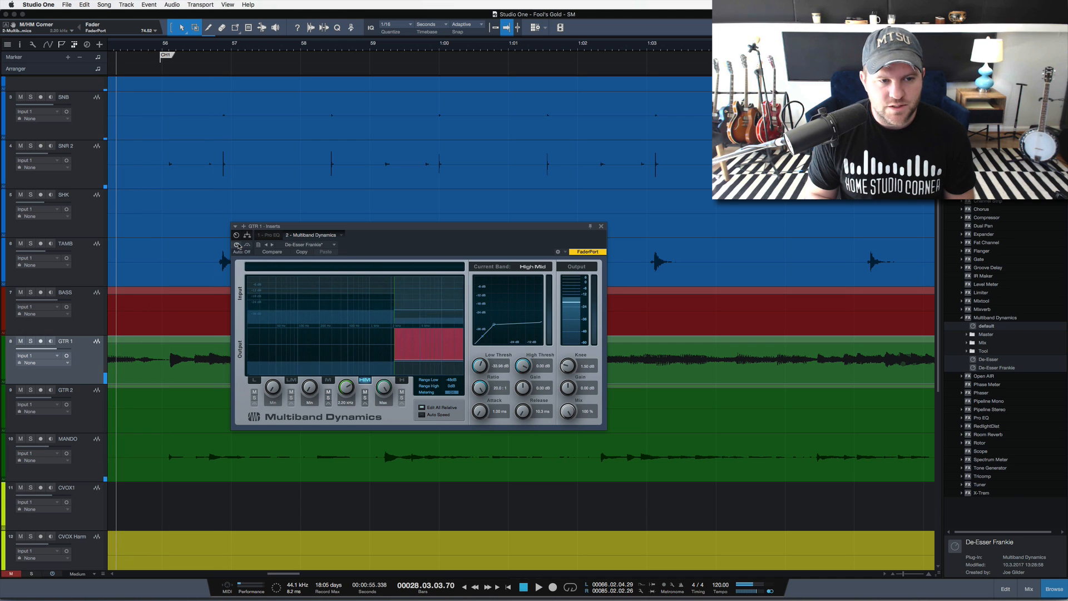
Compare GTR 1 with Multiband Dynamics bypassed and active during playback, leaving the effect active, and close its window.
{"action": "left_click", "coordinate": [236, 245]}
{"action": "left_click", "coordinate": [236, 251]}
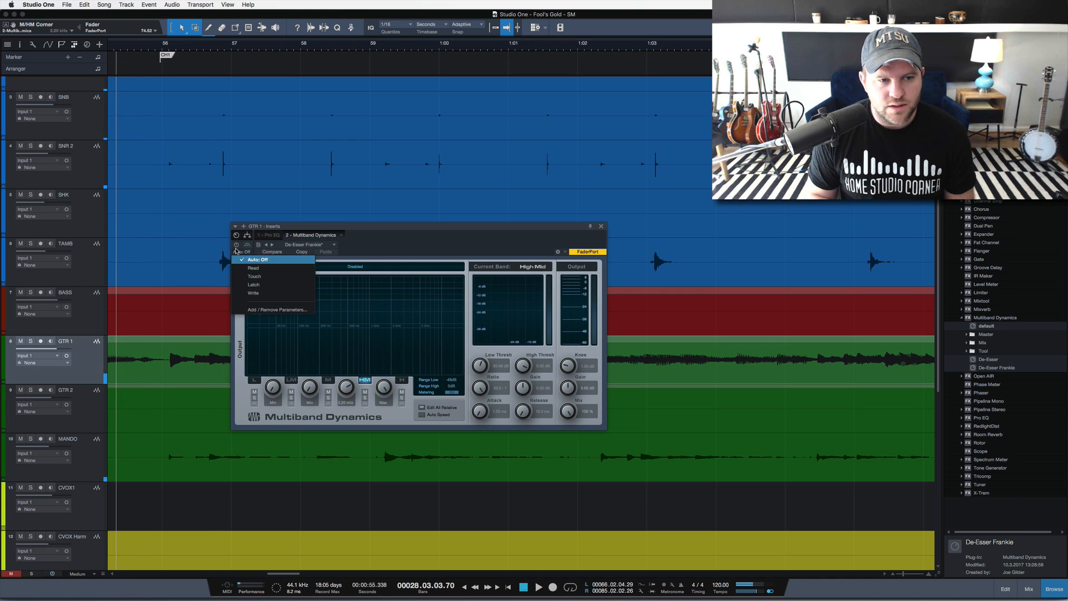
{"action": "left_click", "coordinate": [236, 244]}
{"action": "key", "text": "space"}
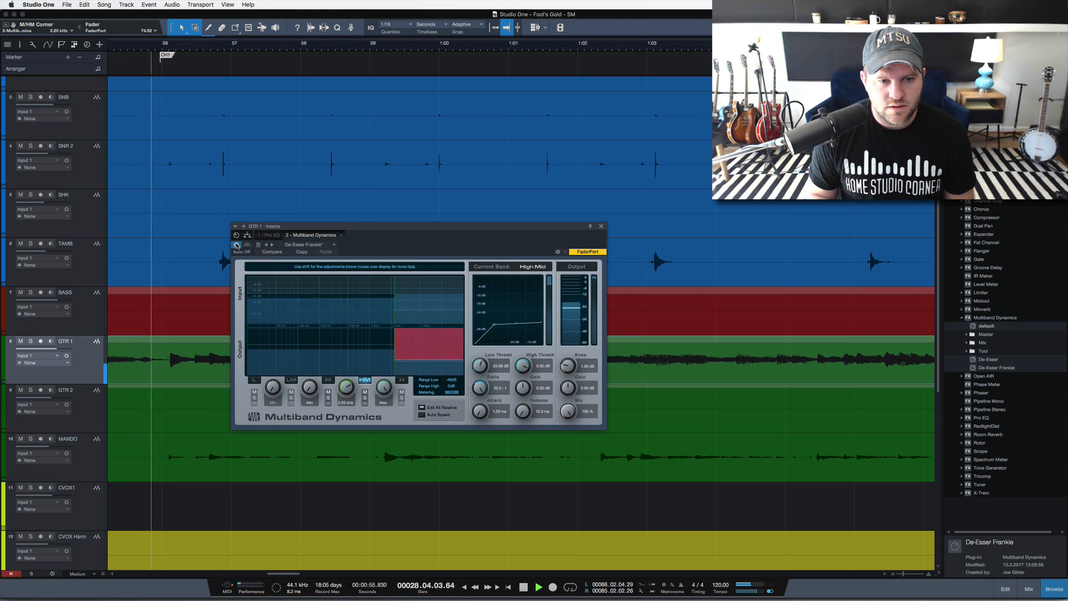
{"action": "key", "text": "space"}
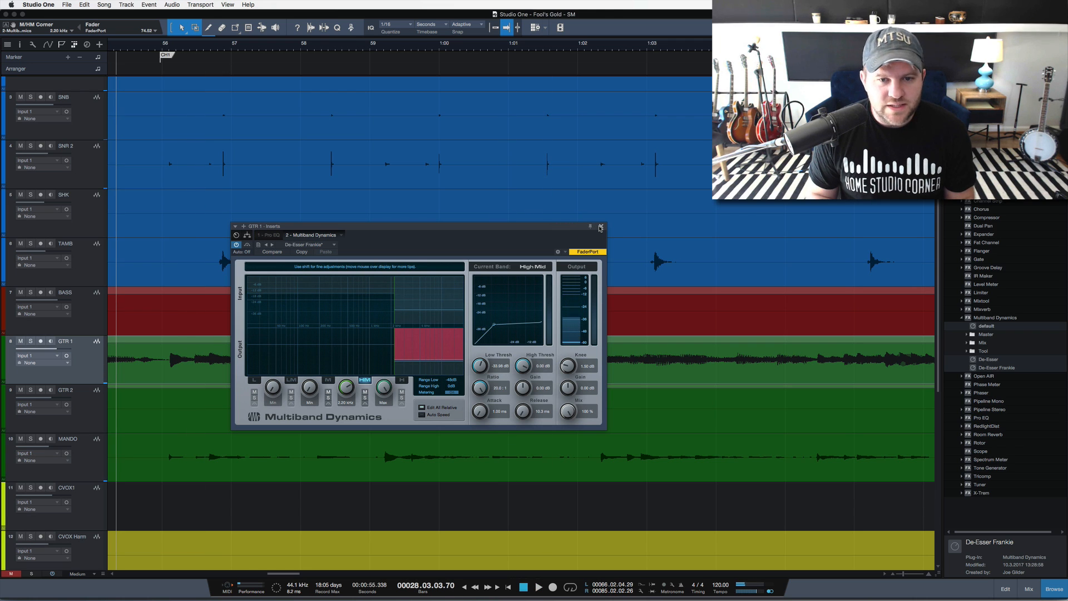
{"action": "left_click", "coordinate": [601, 228]}
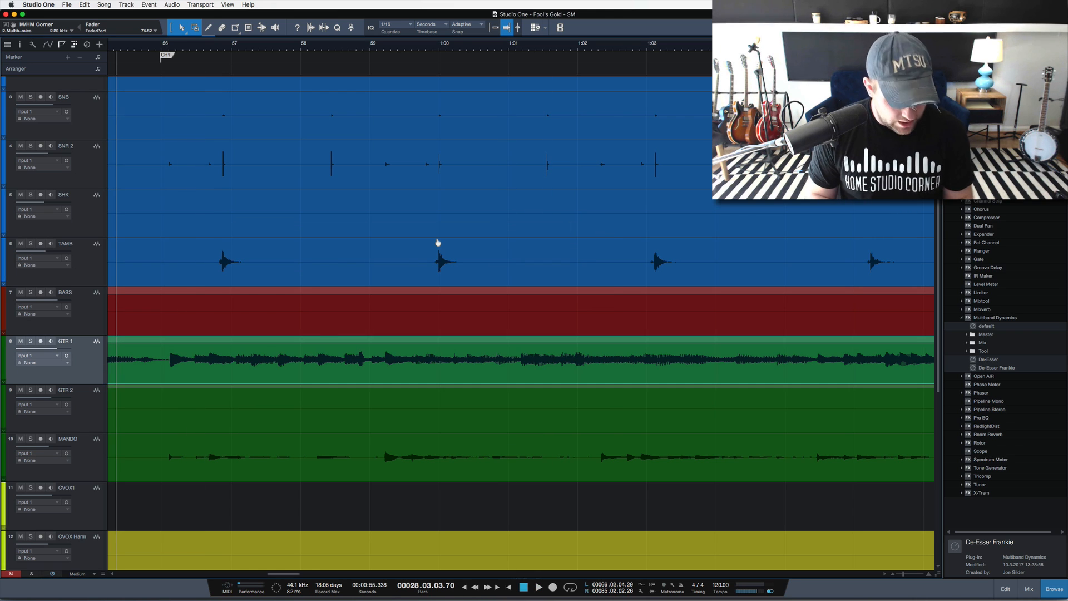
Zoom the timeline out to the whole song and play the full mix from just before the Turn marker.
{"action": "left_click", "coordinate": [320, 227]}
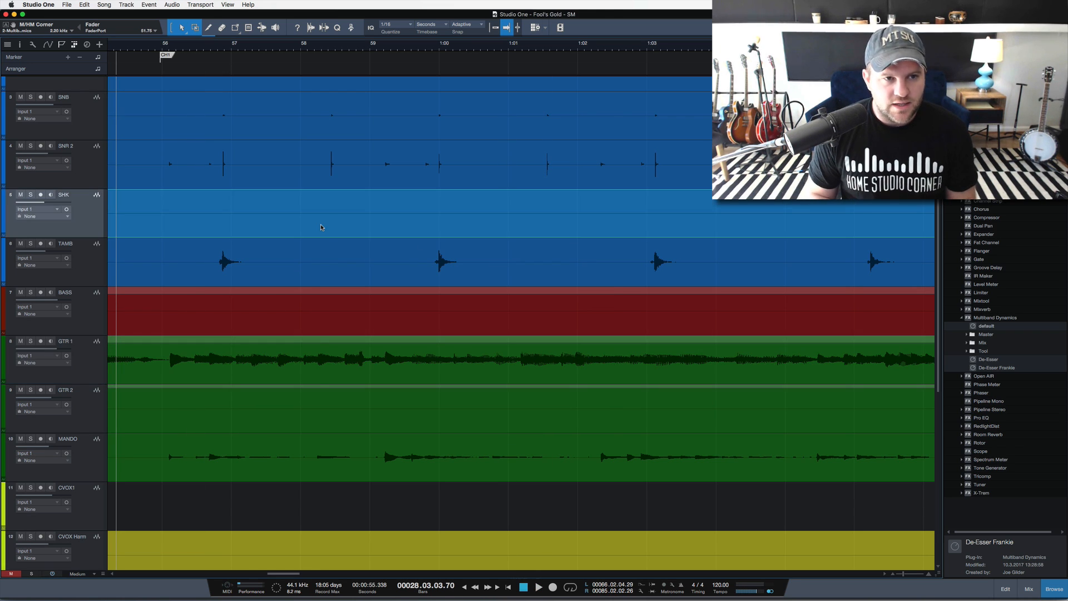
{"action": "scroll", "coordinate": [320, 227], "scroll_direction": "down", "scroll_amount": 10}
{"action": "scroll", "coordinate": [320, 227], "scroll_direction": "up", "scroll_amount": 10}
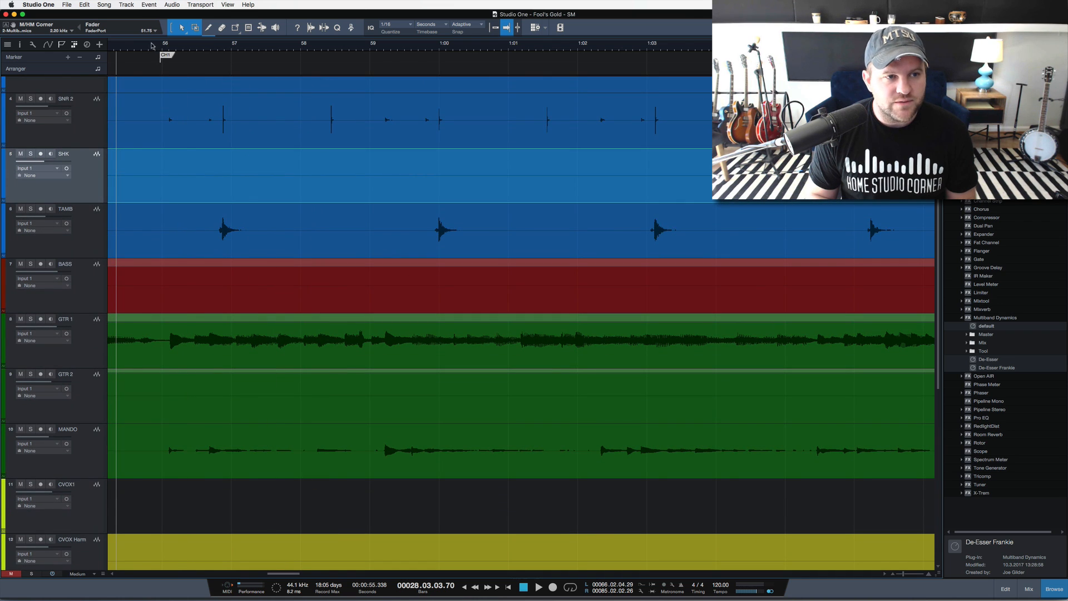
{"action": "left_click_drag", "start_coordinate": [152, 46], "coordinate": [329, 23]}
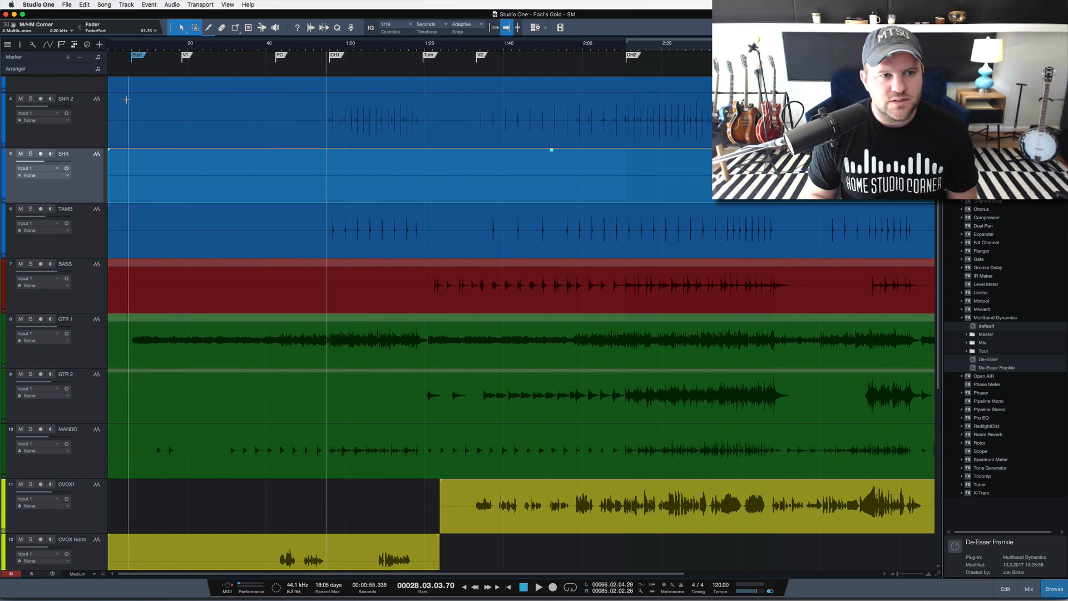
{"action": "left_click", "coordinate": [411, 49]}
{"action": "key", "text": "space"}
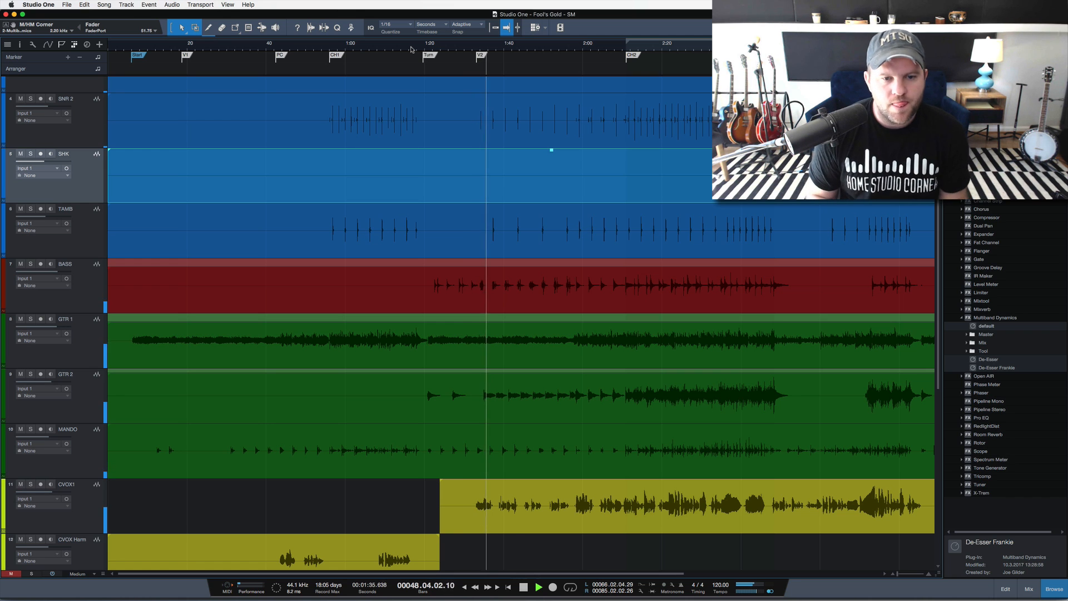
Continue listening to the full mix from the second chorus at the CH2 marker.
{"action": "scroll", "coordinate": [482, 407], "scroll_direction": "down", "scroll_amount": 2}
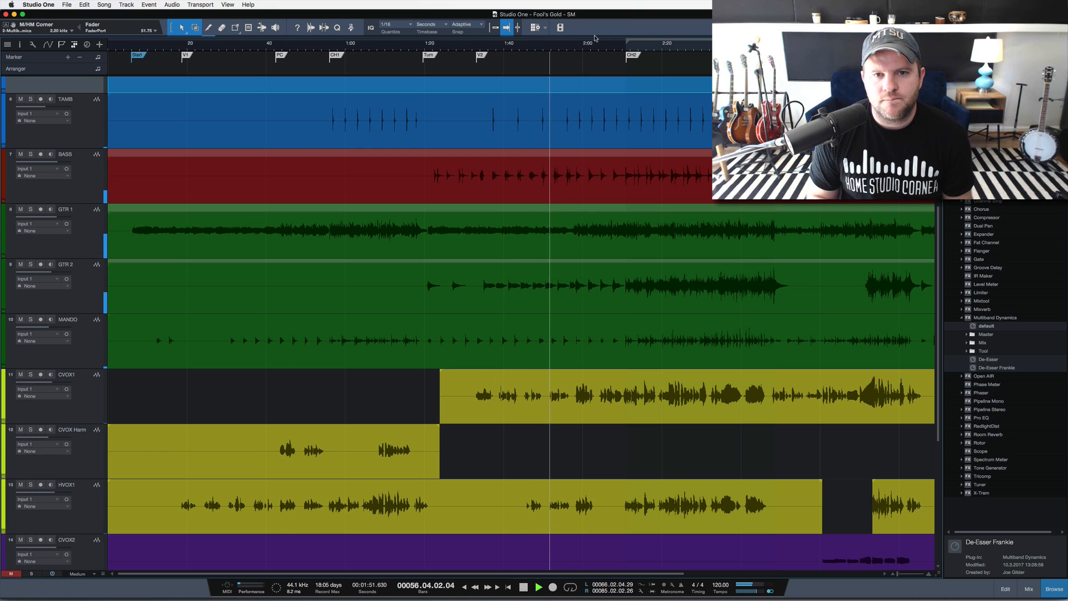
{"action": "left_click_drag", "start_coordinate": [575, 45], "coordinate": [576, 27]}
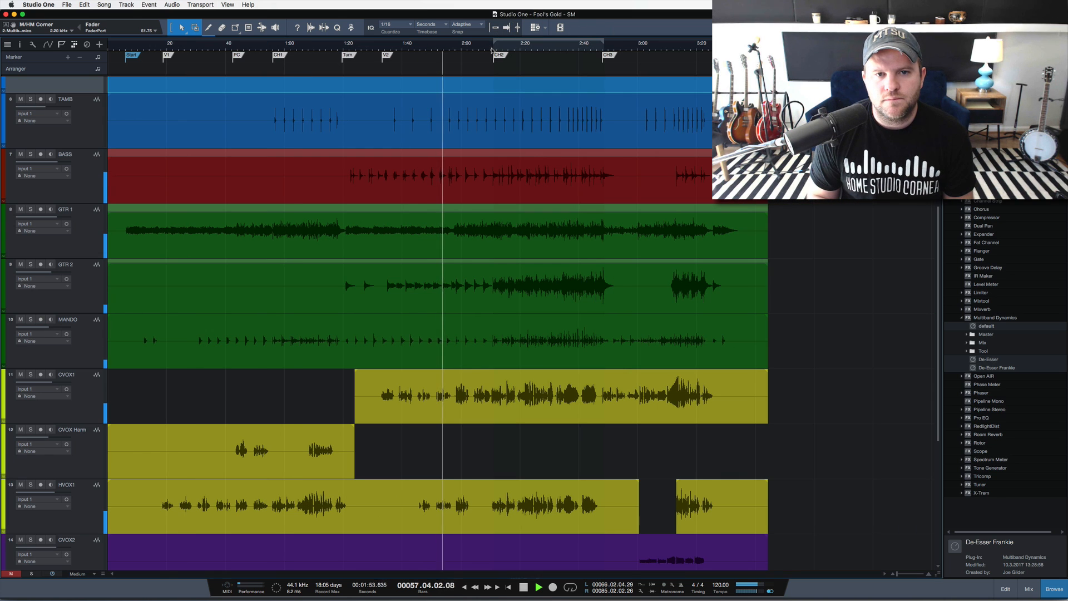
{"action": "left_click", "coordinate": [491, 49]}
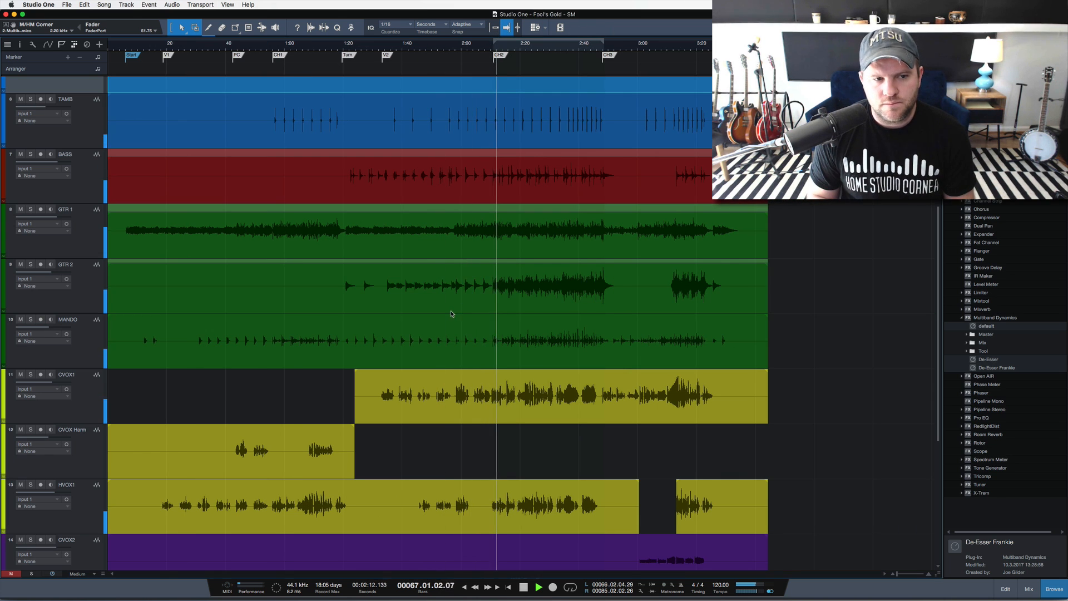
Show the mixer, select GTR 1 and raise its volume, checking the track briefly in solo.
{"action": "key", "text": "F3"}
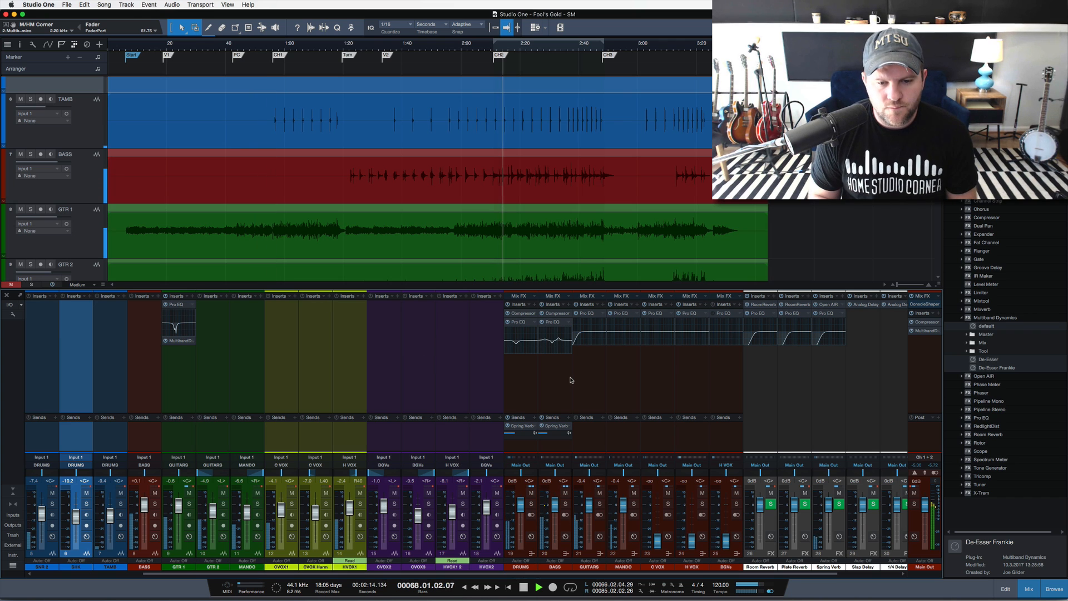
{"action": "left_click", "coordinate": [181, 439]}
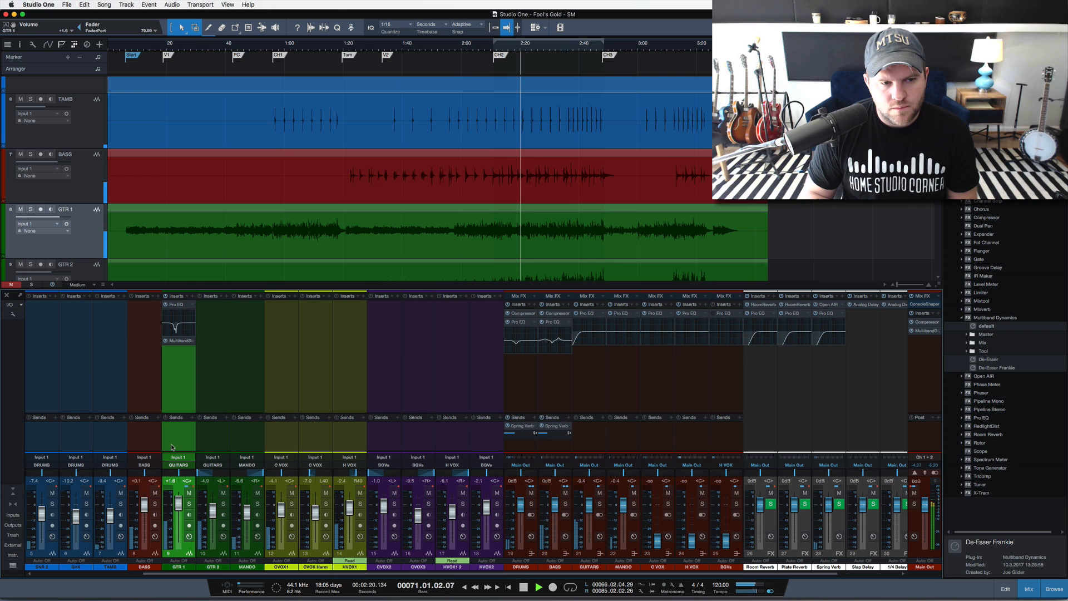
{"action": "key", "text": "s"}
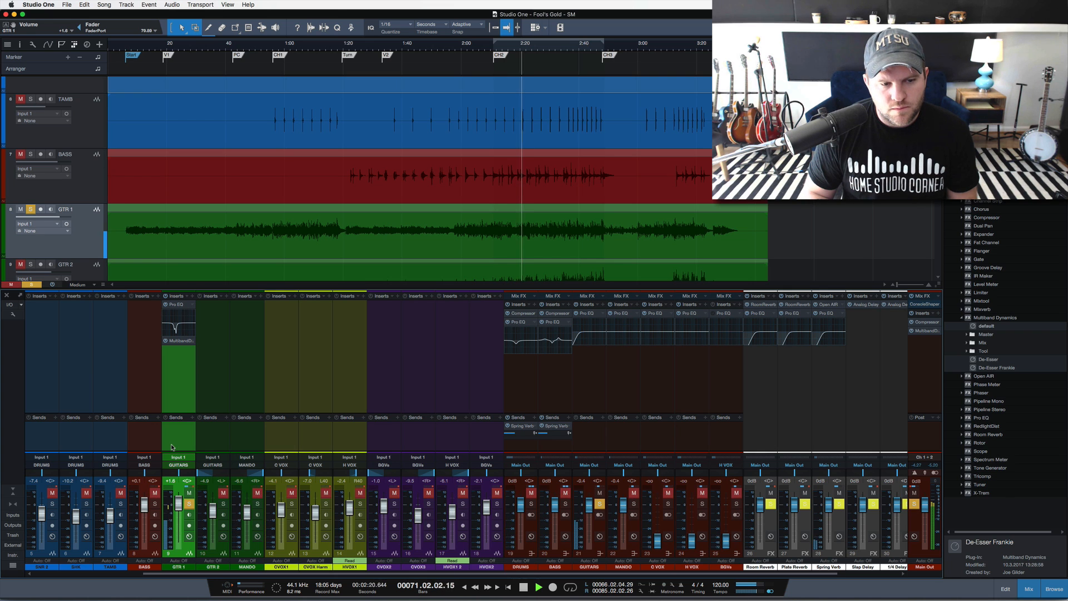
{"action": "key", "text": "s"}
Try a low-frequency band cut of about 12 dB in GTR 1's first Pro EQ.
{"action": "left_click", "coordinate": [176, 305]}
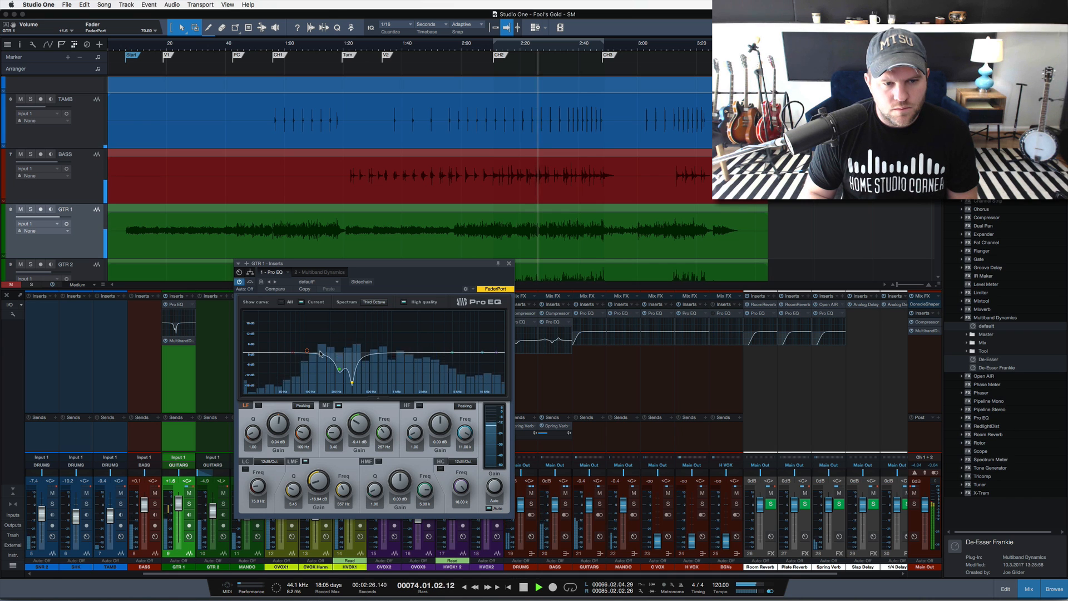
{"action": "left_click_drag", "start_coordinate": [306, 351], "coordinate": [330, 376]}
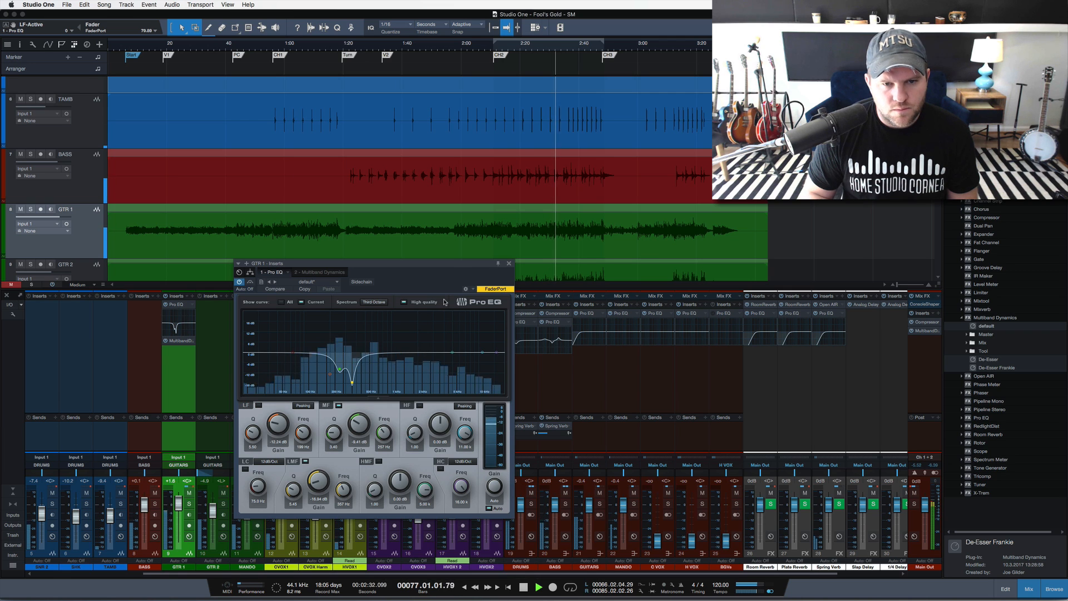
{"action": "left_click", "coordinate": [508, 264]}
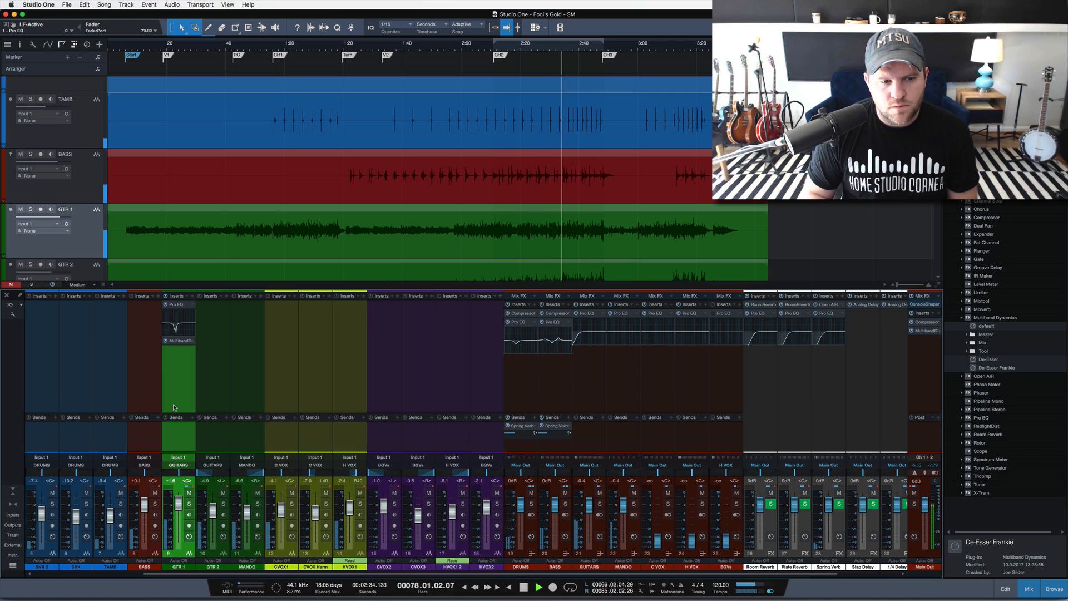
Solo GTR 1 and add a second Pro EQ after Multiband Dynamics with a gentle high-mid boost around 8 kHz.
{"action": "key", "text": "s"}
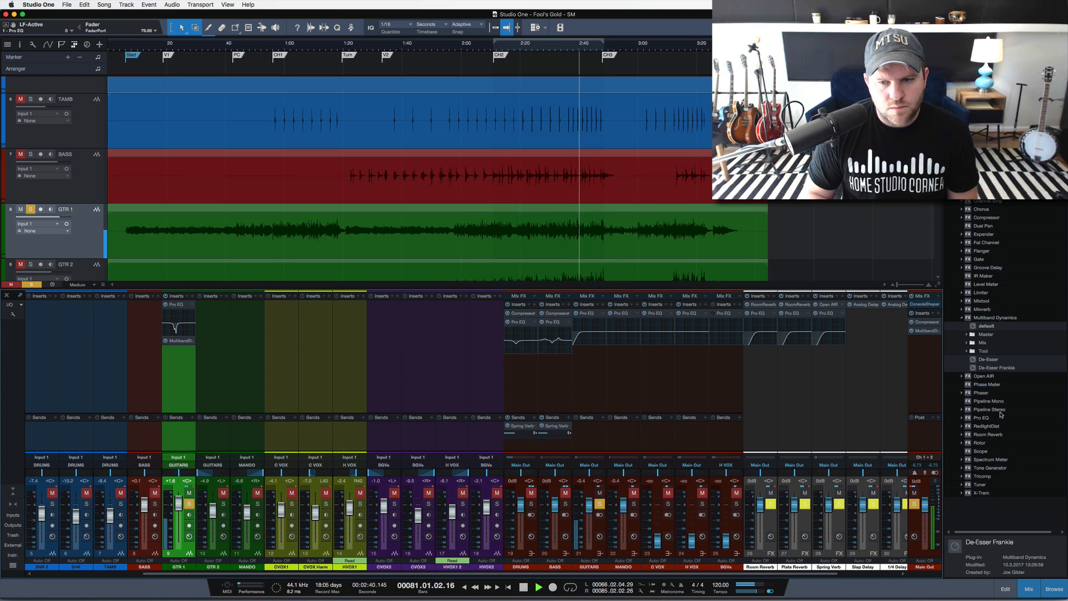
{"action": "left_click_drag", "start_coordinate": [988, 419], "coordinate": [177, 350]}
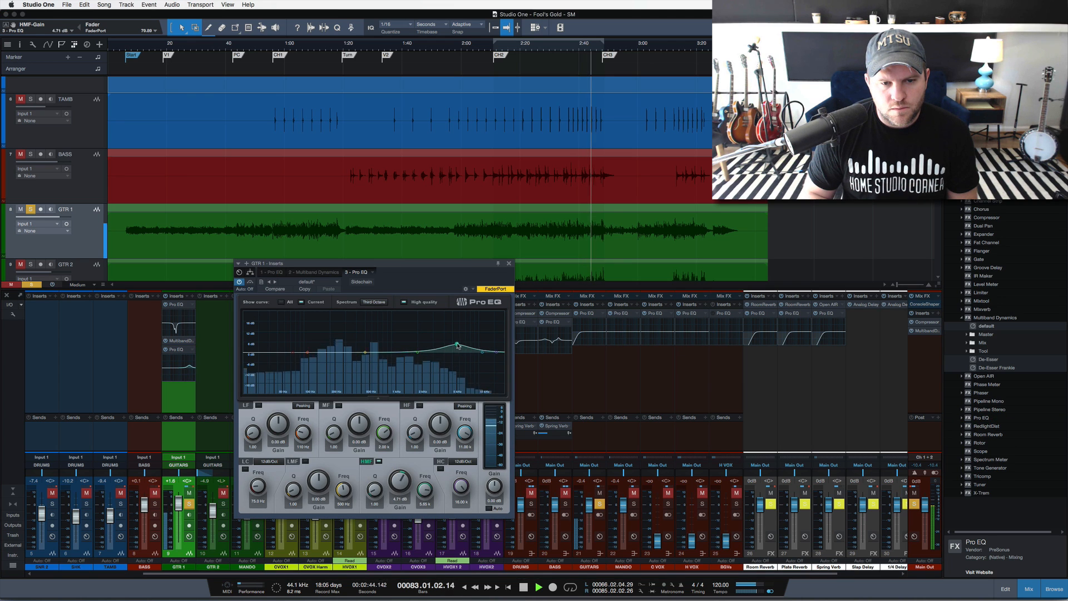
{"action": "left_click_drag", "start_coordinate": [452, 353], "coordinate": [475, 347]}
{"action": "key", "text": "space"}
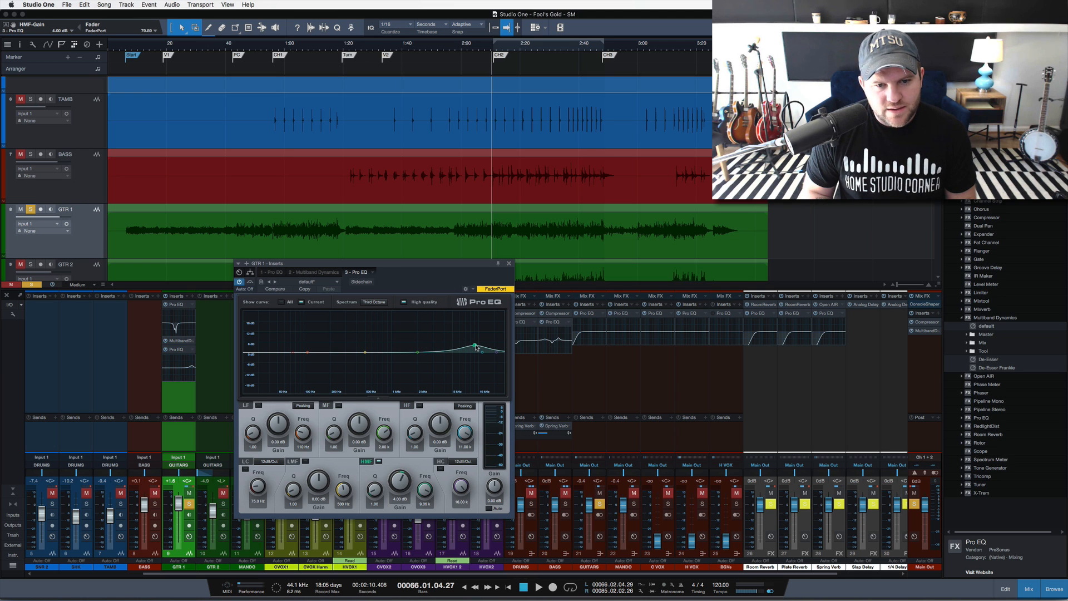
{"action": "left_click", "coordinate": [509, 264]}
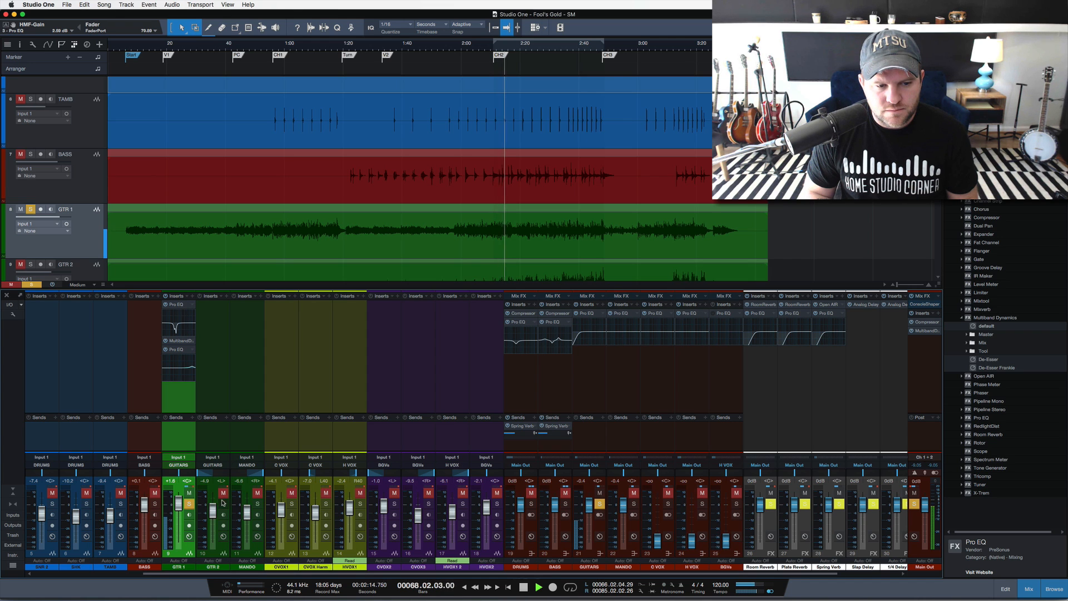
Add a narrow low-mid cut between 100 and 200 Hz in the GUITARS bus Pro EQ.
{"action": "left_click", "coordinate": [588, 313]}
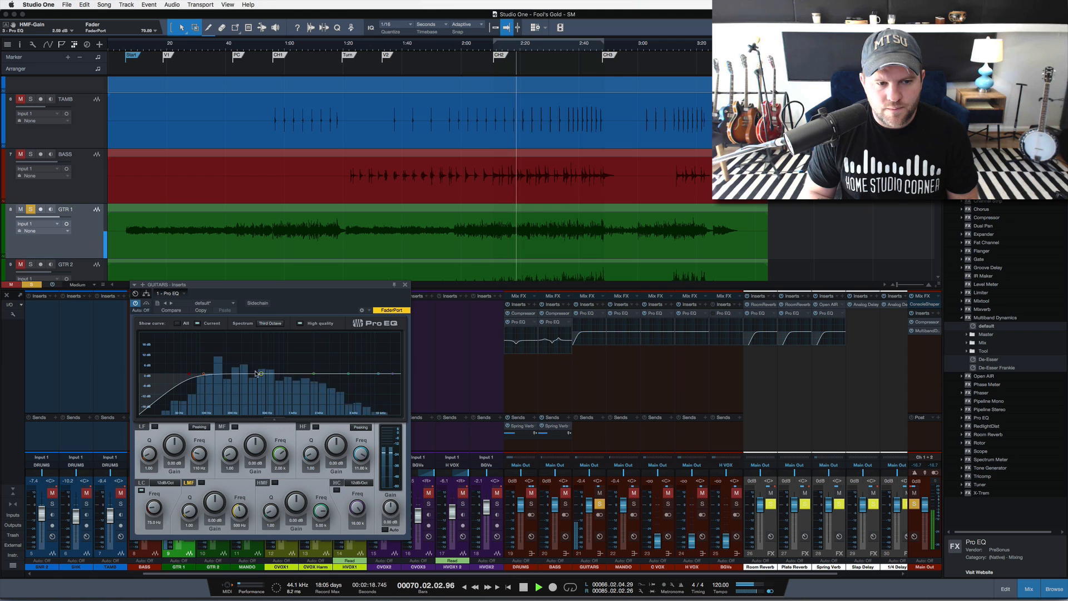
{"action": "left_click_drag", "start_coordinate": [255, 373], "coordinate": [217, 396]}
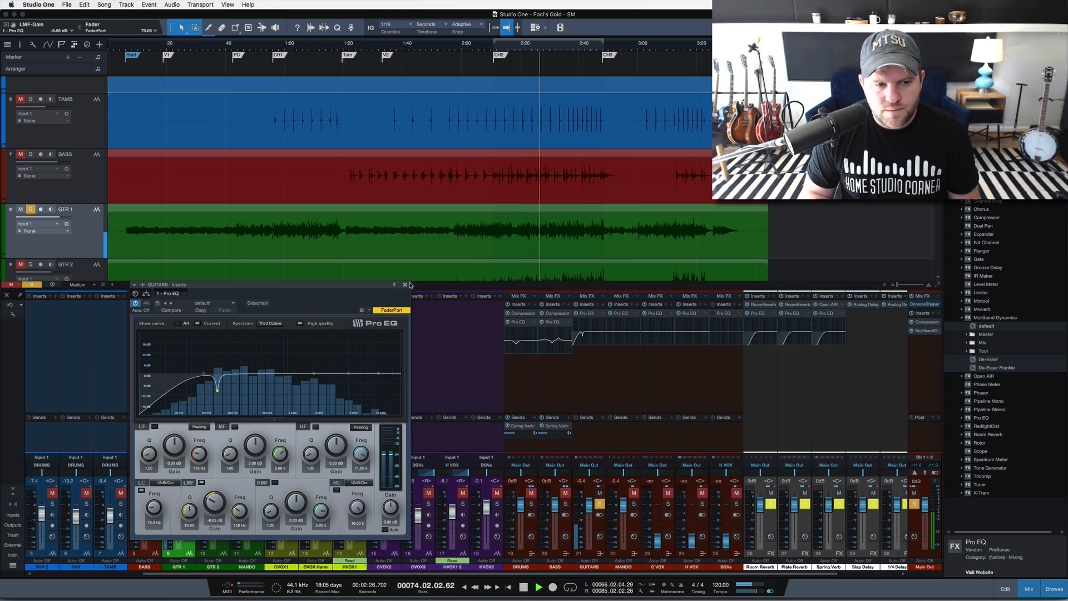
Leave the GUITARS bus EQ, solo GTR 2, raise its volume to about -0.6 dB and add a Pro EQ to it.
{"action": "key", "text": "space"}
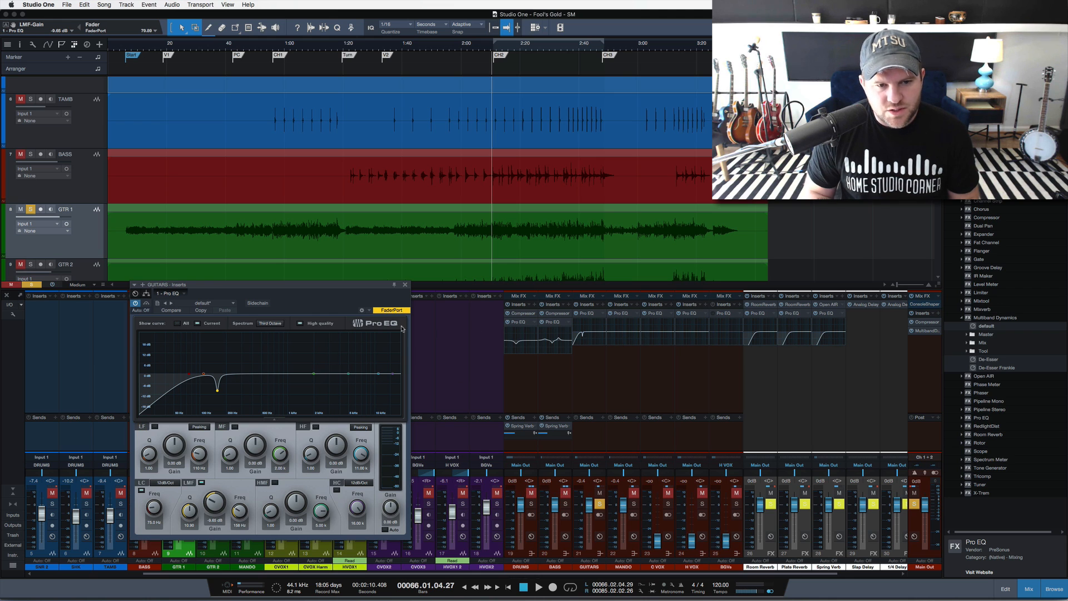
{"action": "left_click", "coordinate": [405, 285]}
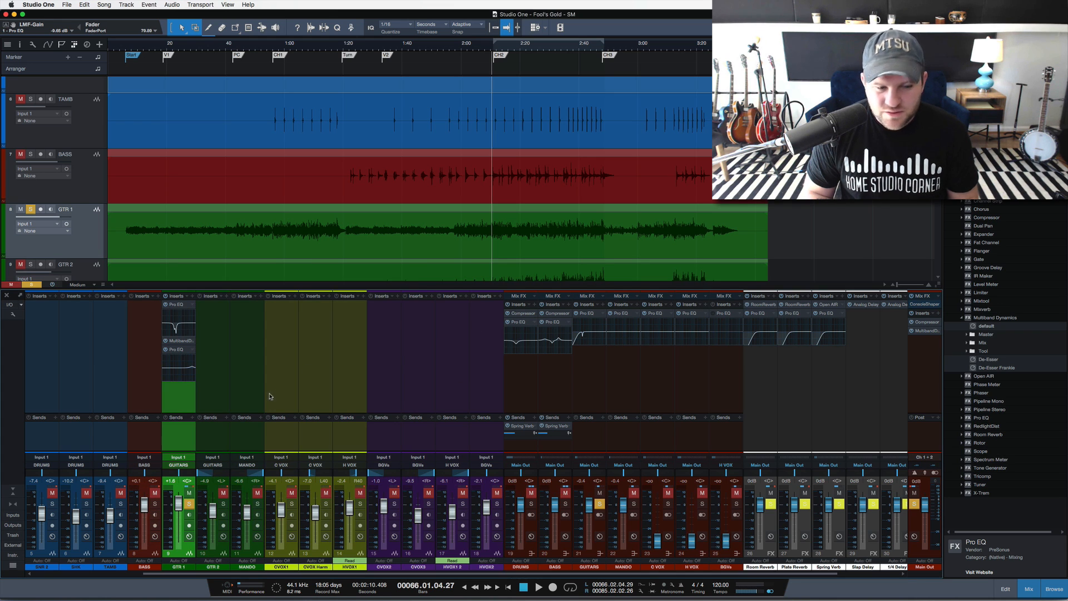
{"action": "left_click", "coordinate": [210, 398]}
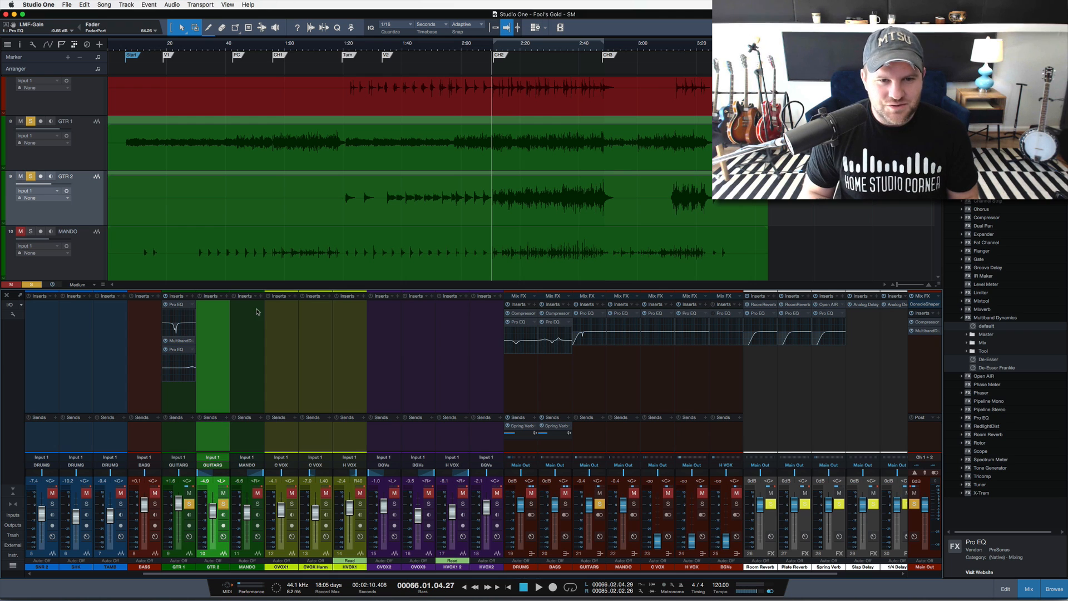
{"action": "key", "text": "space"}
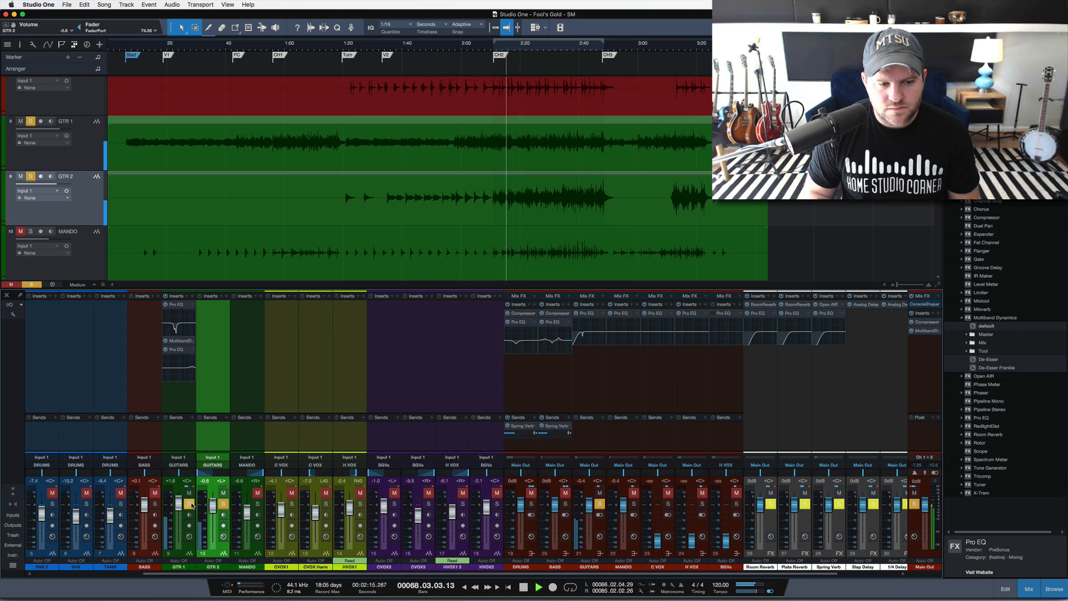
{"action": "left_click_drag", "start_coordinate": [987, 420], "coordinate": [213, 356]}
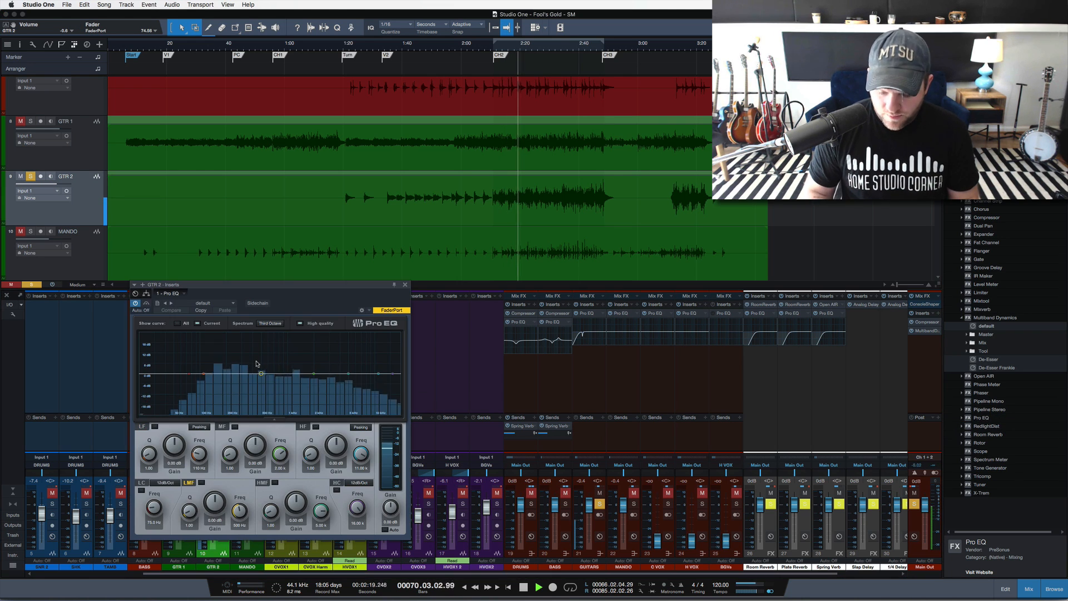
{"action": "key", "text": "space"}
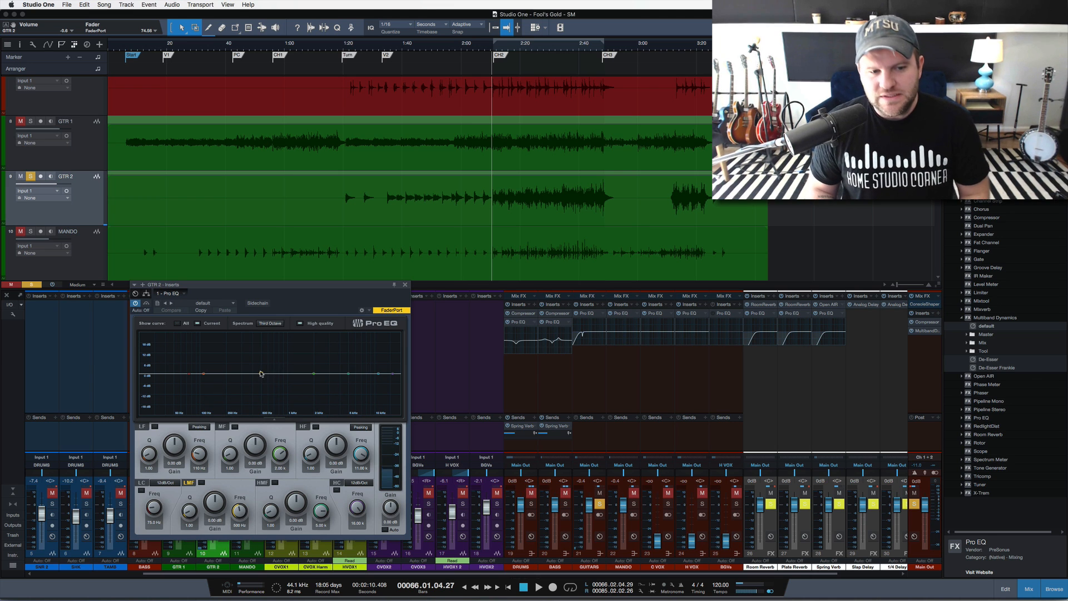
Sweep GTR 2's Pro EQ for the problem area and cut the low mids by about 3 dB at 240 Hz.
{"action": "left_click_drag", "start_coordinate": [261, 373], "coordinate": [241, 337]}
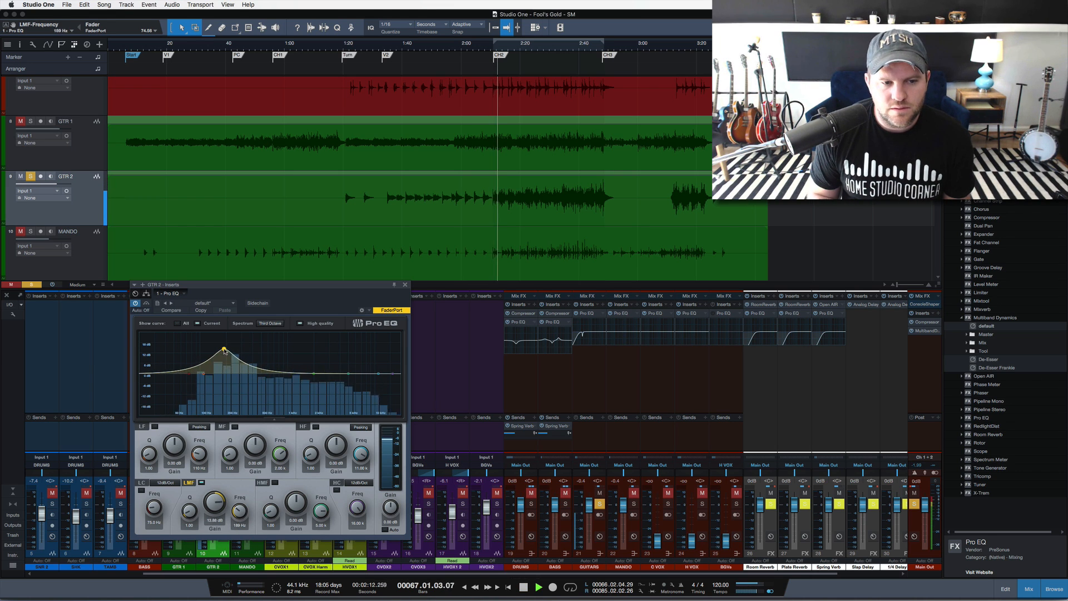
{"action": "left_click_drag", "start_coordinate": [224, 349], "coordinate": [234, 387]}
{"action": "scroll", "coordinate": [232, 341], "scroll_direction": "down", "scroll_amount": 3}
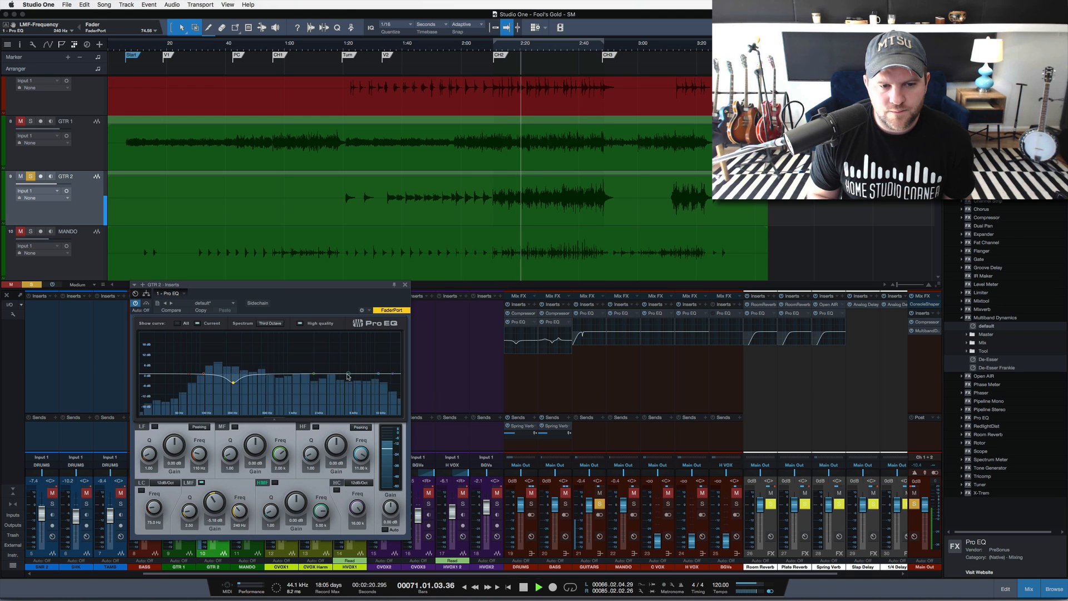
{"action": "mouse_move", "coordinate": [348, 368]}
{"action": "left_mouse_down"}
{"action": "mouse_move", "coordinate": [362, 371]}
{"action": "mouse_move", "coordinate": [353, 373]}
{"action": "left_mouse_up"}
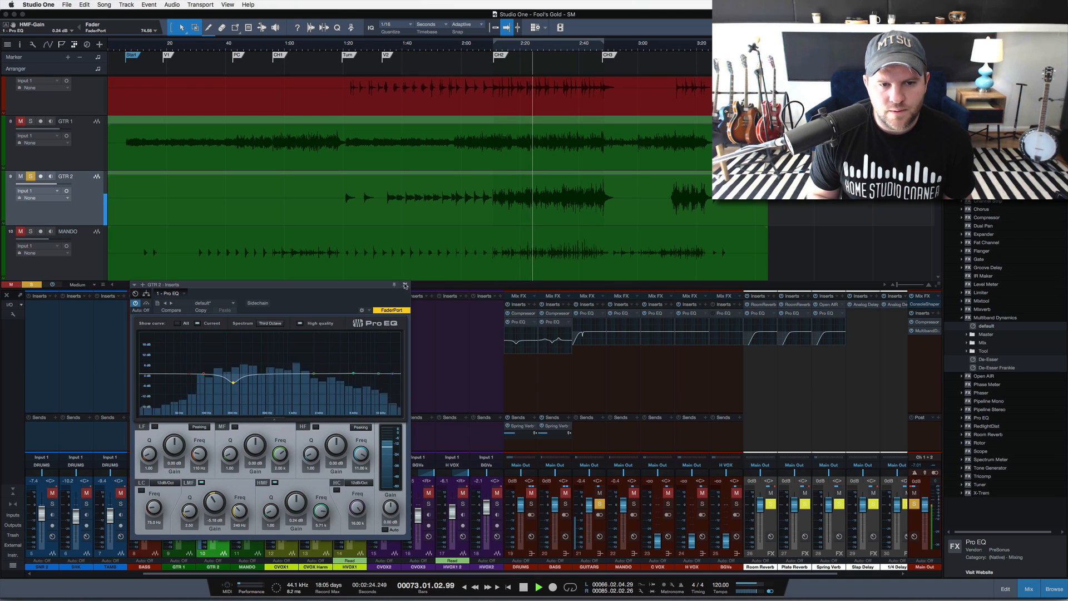
{"action": "left_click", "coordinate": [404, 284]}
{"action": "key", "text": "space"}
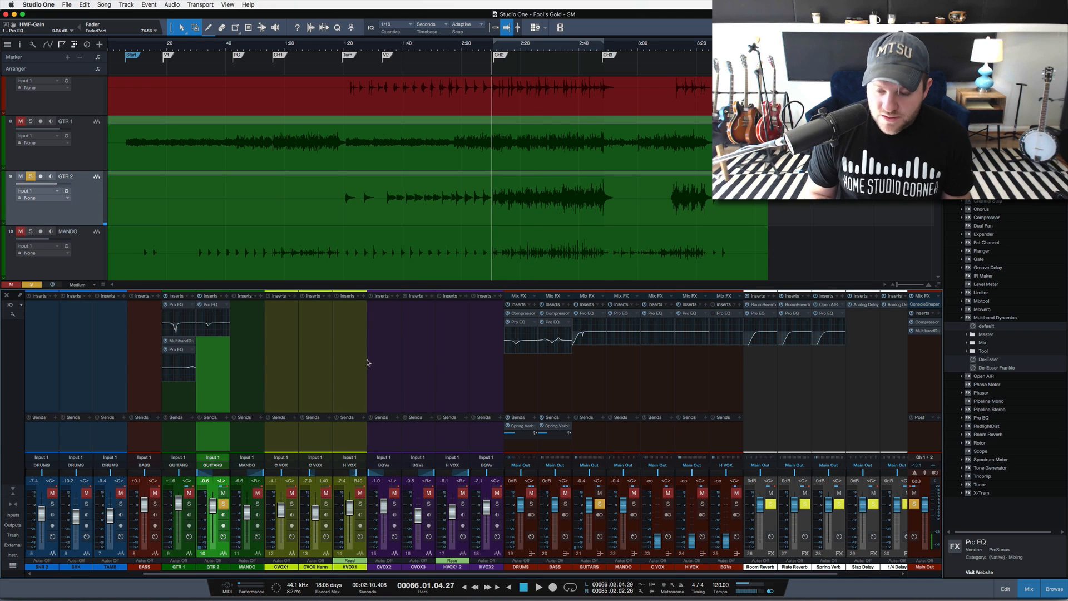
Add a Compressor with the Butter preset to GTR 2 after the Pro EQ and set its ratio to 1.2:1.
{"action": "left_click", "coordinate": [961, 217]}
{"action": "left_click_drag", "start_coordinate": [982, 276], "coordinate": [212, 368]}
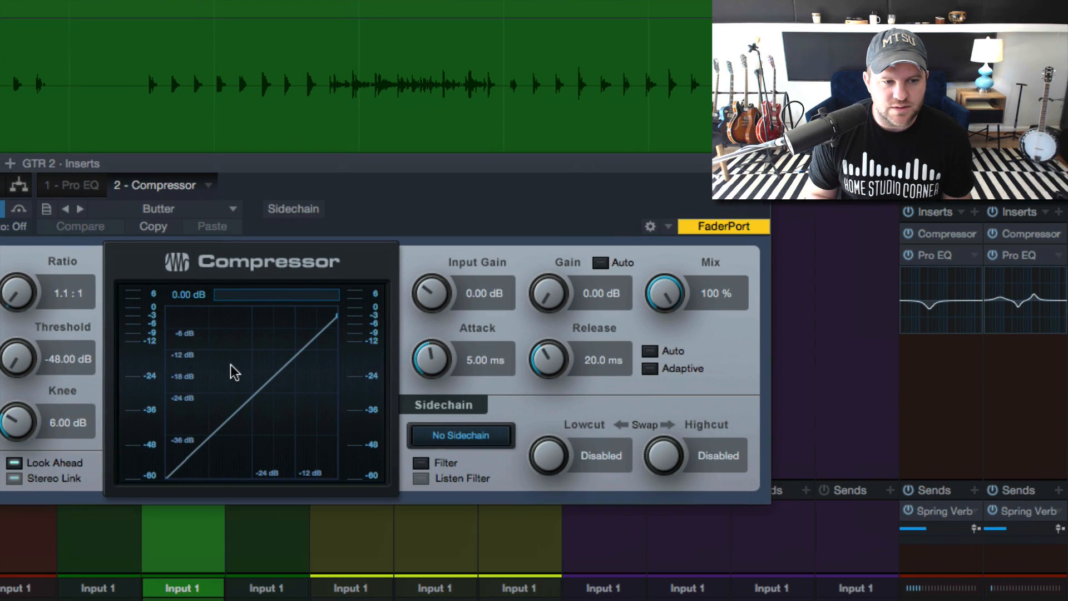
{"action": "key", "text": "space"}
{"action": "left_click_drag", "start_coordinate": [24, 309], "coordinate": [17, 278]}
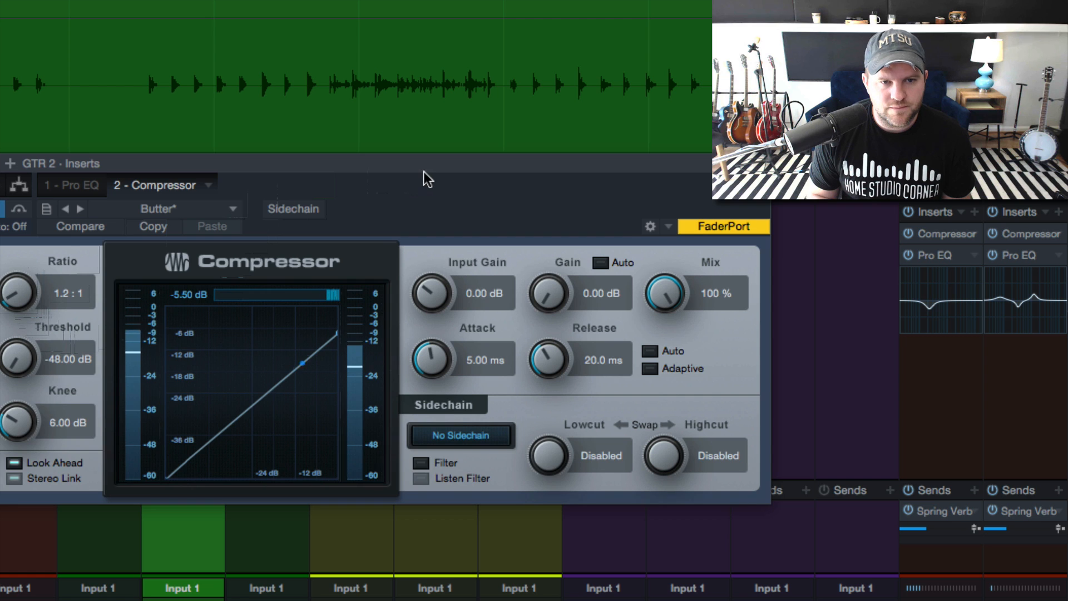
Set the GTR 2 Compressor's gain to 3.36 dB and compare the sound with the effect bypassed.
{"action": "left_click_drag", "start_coordinate": [427, 179], "coordinate": [523, 175]}
{"action": "mouse_move", "coordinate": [664, 267]}
{"action": "left_mouse_down"}
{"action": "mouse_move", "coordinate": [654, 281]}
{"action": "mouse_move", "coordinate": [653, 266]}
{"action": "left_mouse_up"}
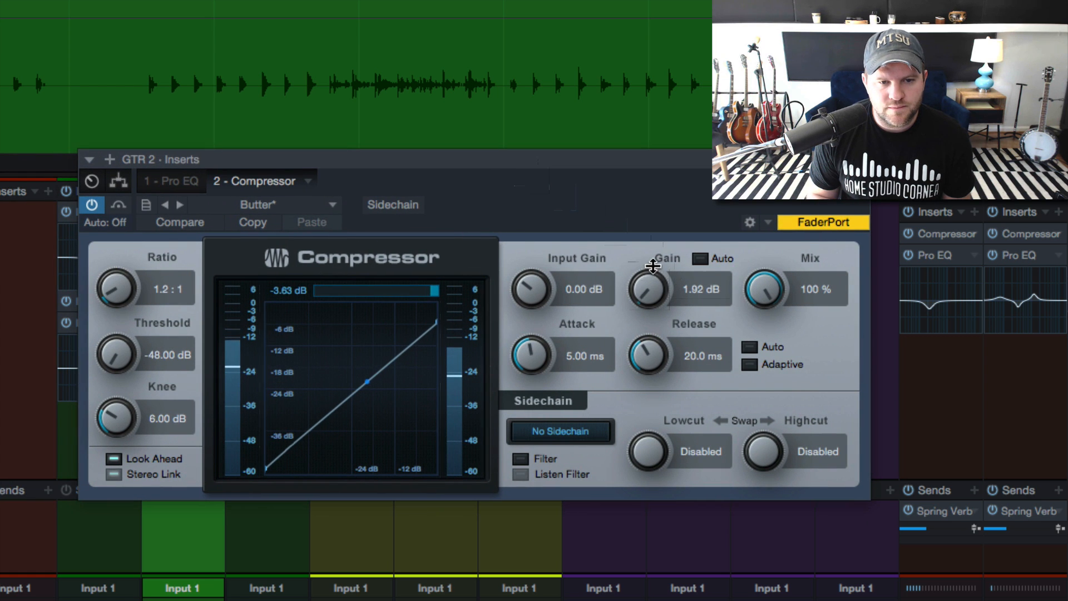
{"action": "left_click_drag", "start_coordinate": [363, 160], "coordinate": [494, 153]}
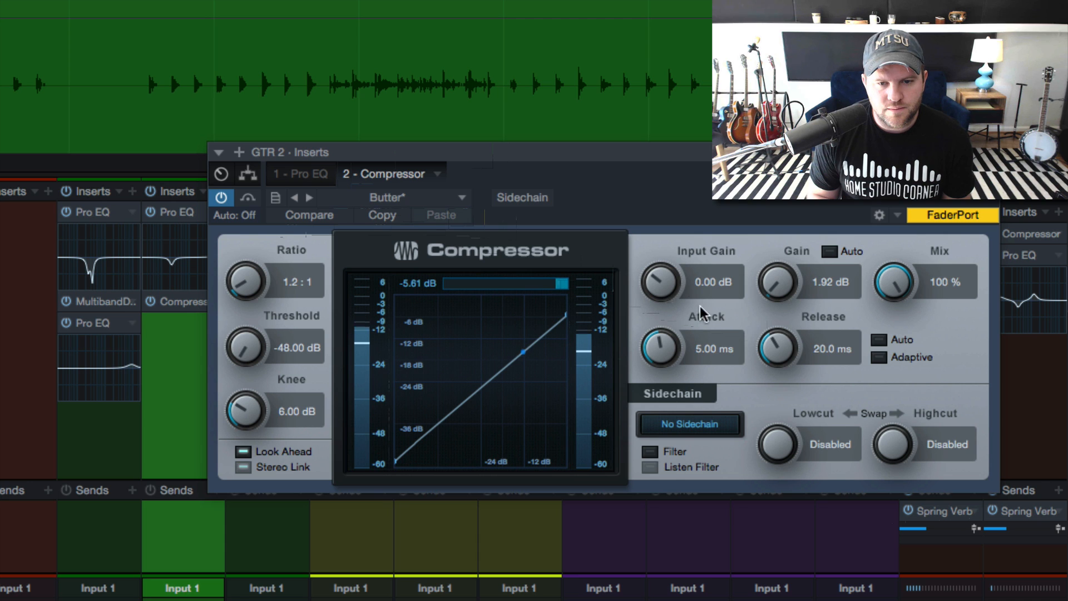
{"action": "left_click_drag", "start_coordinate": [781, 285], "coordinate": [780, 276]}
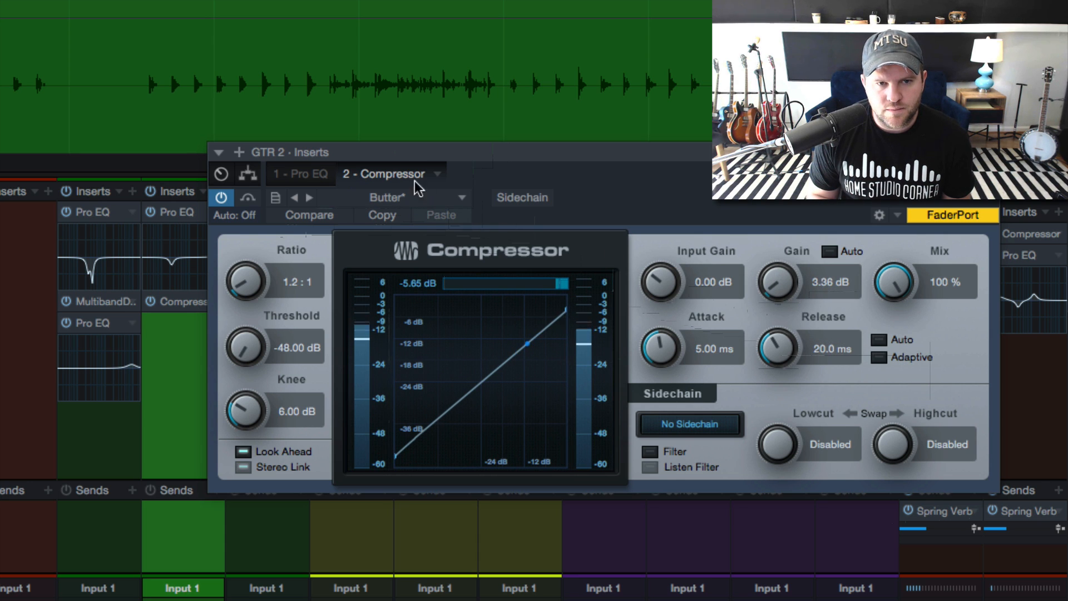
{"action": "left_click", "coordinate": [221, 197]}
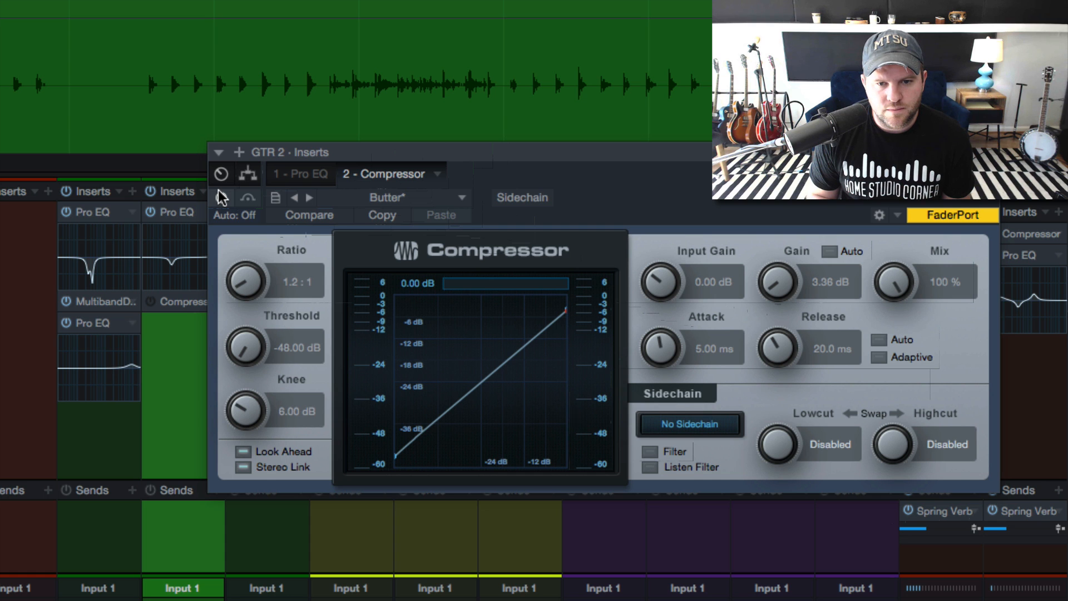
{"action": "left_click", "coordinate": [221, 197]}
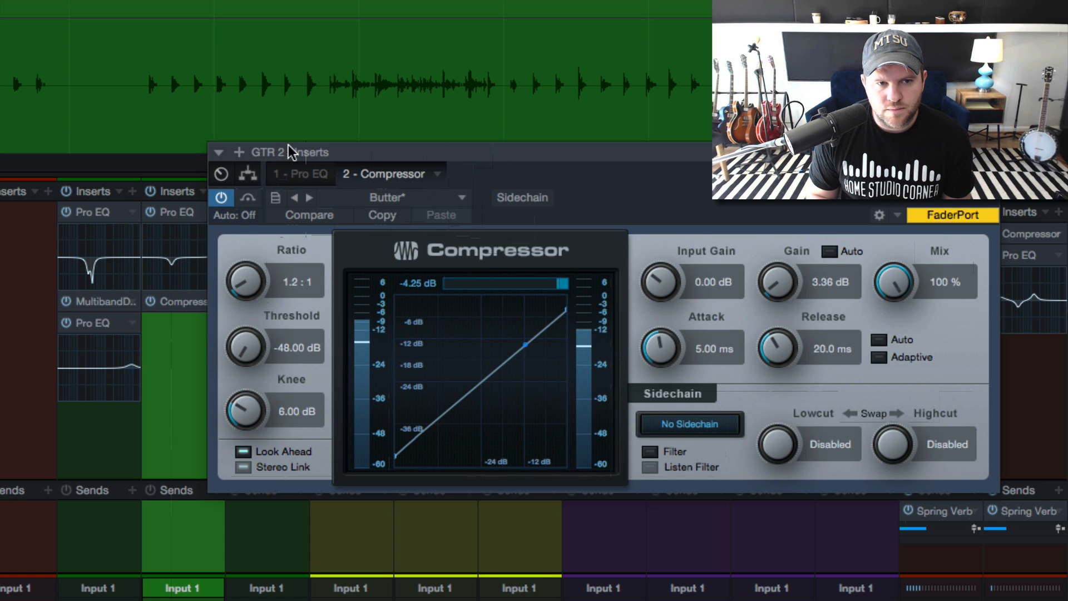
In GTR 2's Pro EQ, add a 3.53 dB mid cut around 300 Hz and a gentle high-mid boost just above 5 kHz.
{"action": "left_click_drag", "start_coordinate": [293, 152], "coordinate": [407, 160]}
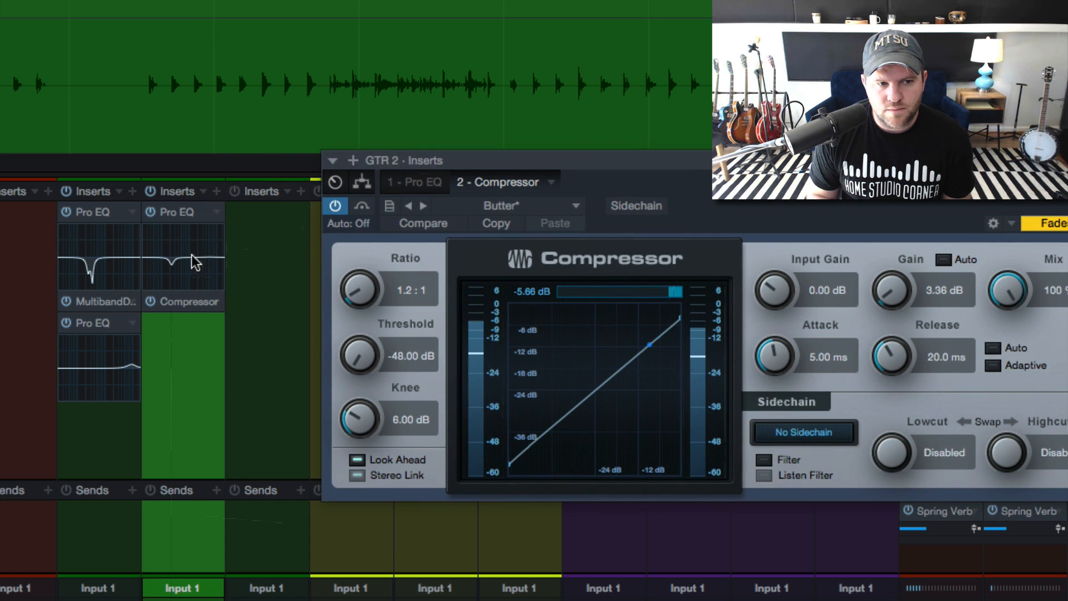
{"action": "left_click", "coordinate": [172, 213]}
{"action": "left_click_drag", "start_coordinate": [774, 379], "coordinate": [611, 399]}
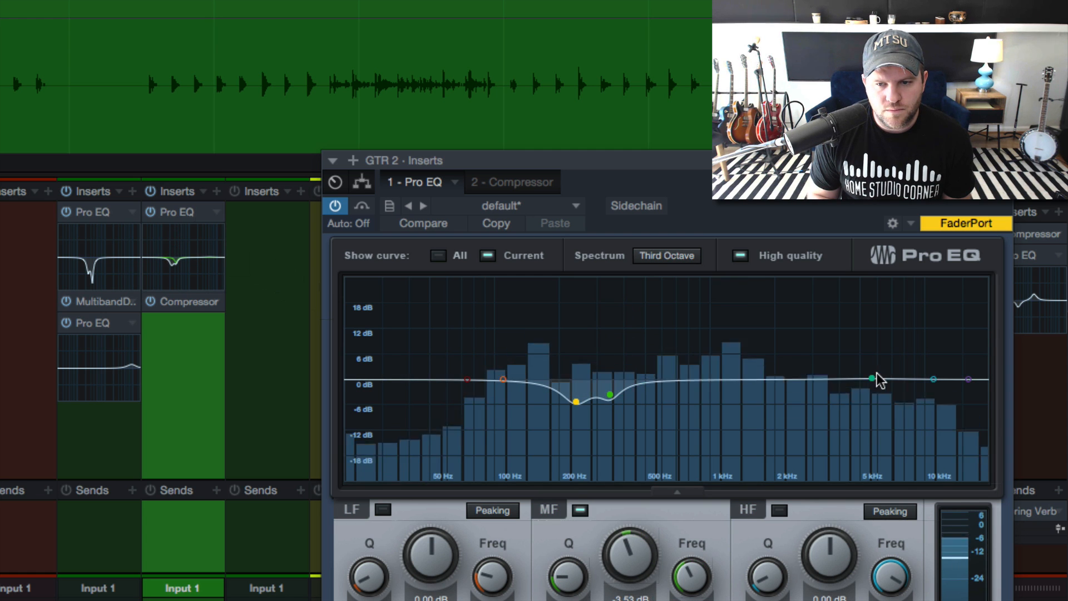
{"action": "mouse_move", "coordinate": [874, 378]}
{"action": "left_mouse_down"}
{"action": "mouse_move", "coordinate": [890, 361]}
{"action": "mouse_move", "coordinate": [887, 370]}
{"action": "left_mouse_up"}
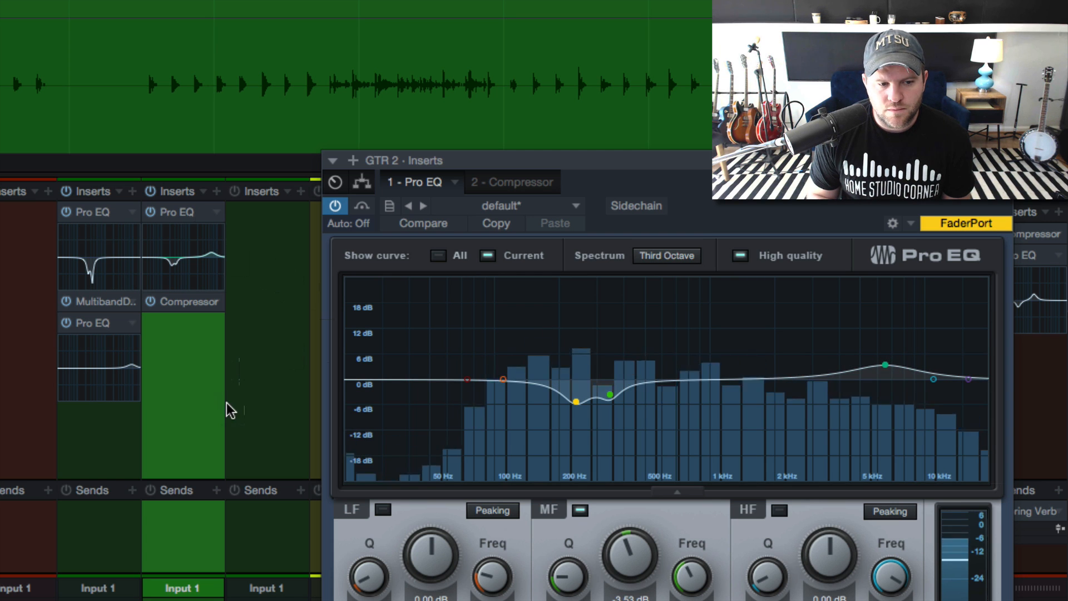
Check GTR 2's Compressor during playback, close it, and listen to the full mix without solo.
{"action": "scroll", "coordinate": [245, 386], "scroll_direction": "right", "scroll_amount": 2}
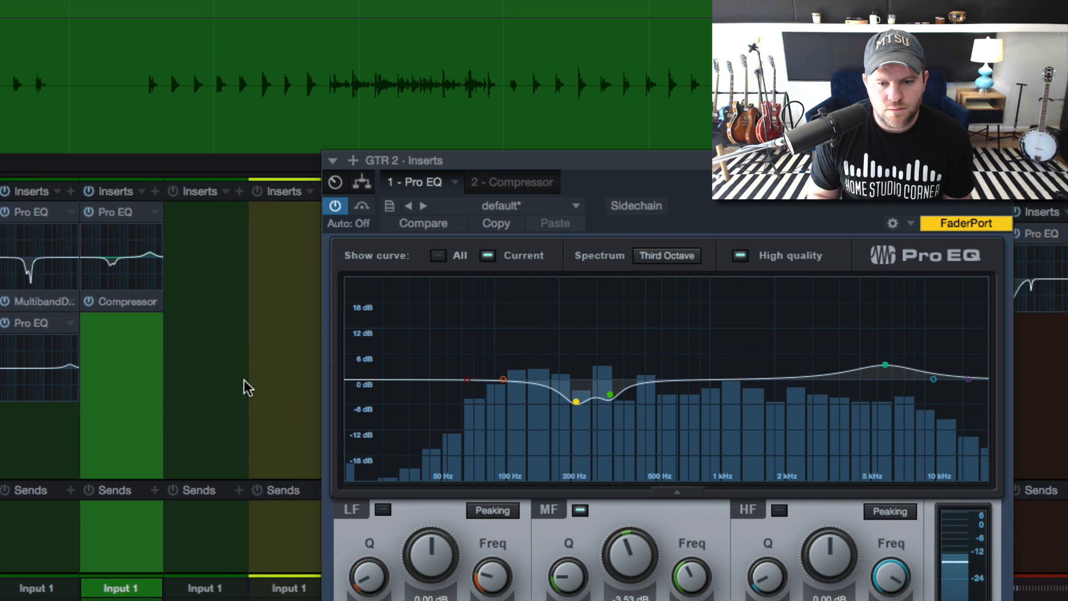
{"action": "scroll", "coordinate": [201, 357], "scroll_direction": "left", "scroll_amount": 1}
{"action": "left_click", "coordinate": [158, 302]}
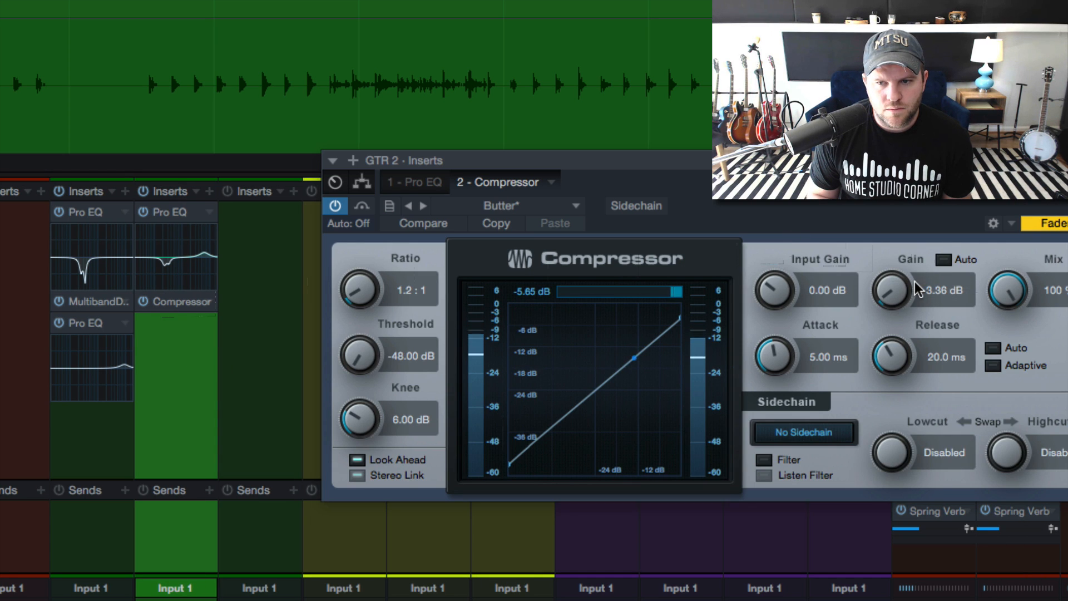
{"action": "left_click_drag", "start_coordinate": [860, 162], "coordinate": [622, 116]}
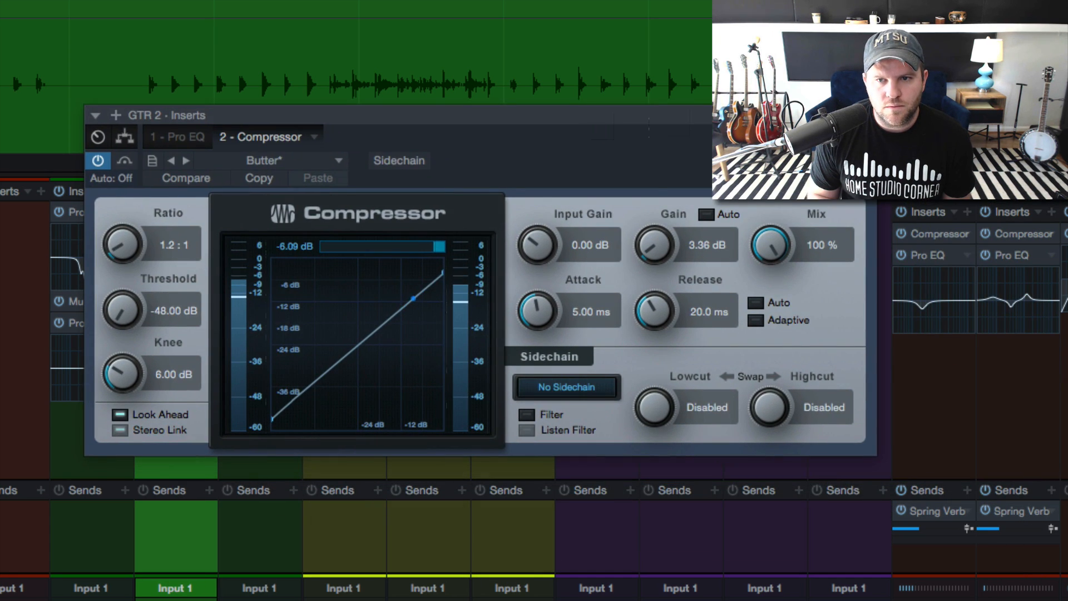
{"action": "left_click", "coordinate": [867, 115]}
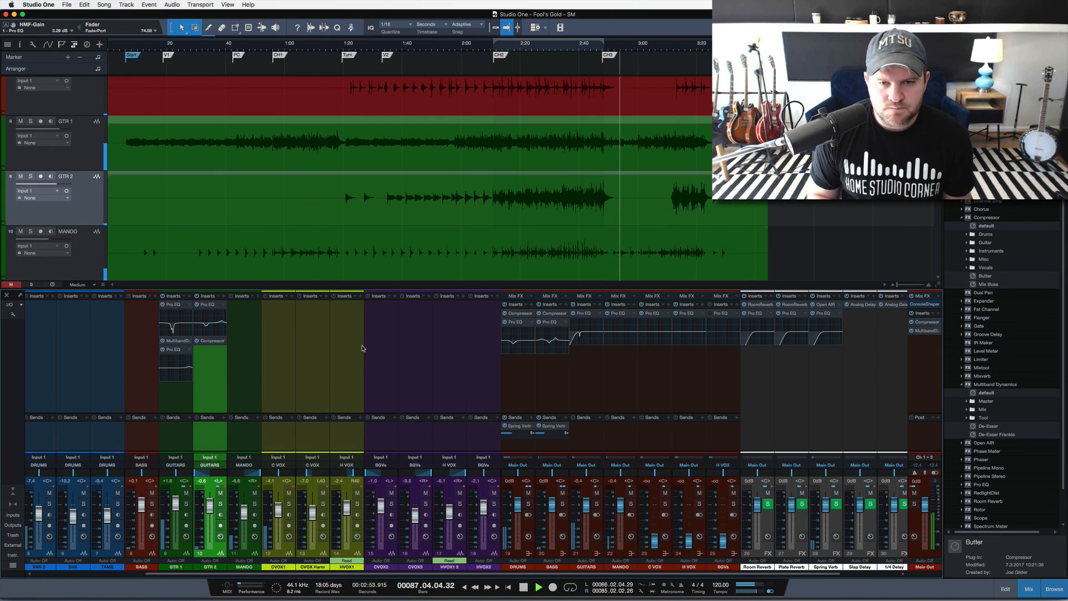
{"action": "key", "text": "space"}
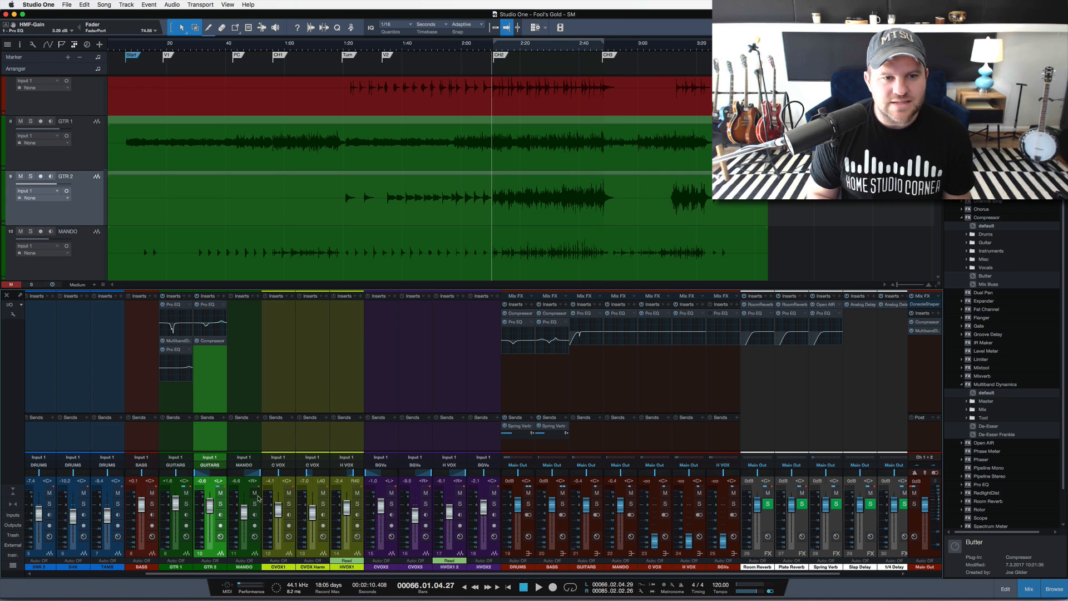
Play the full mix from just before the Turn marker and zoom in on that section of the timeline.
{"action": "left_click", "coordinate": [339, 50]}
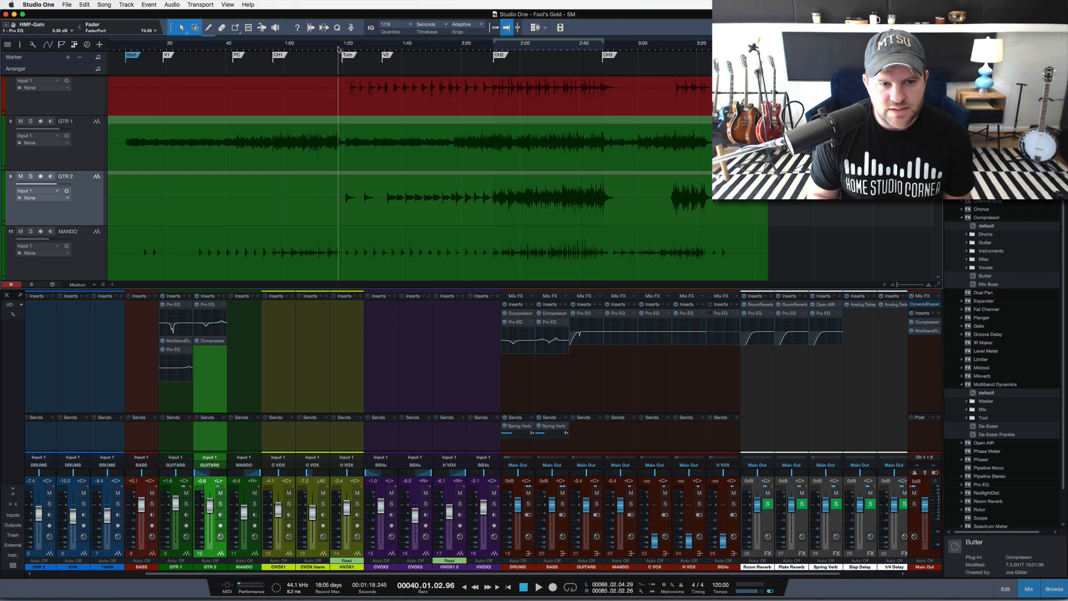
{"action": "key", "text": "space"}
{"action": "scroll", "coordinate": [342, 61], "scroll_direction": "up", "scroll_amount": 3}
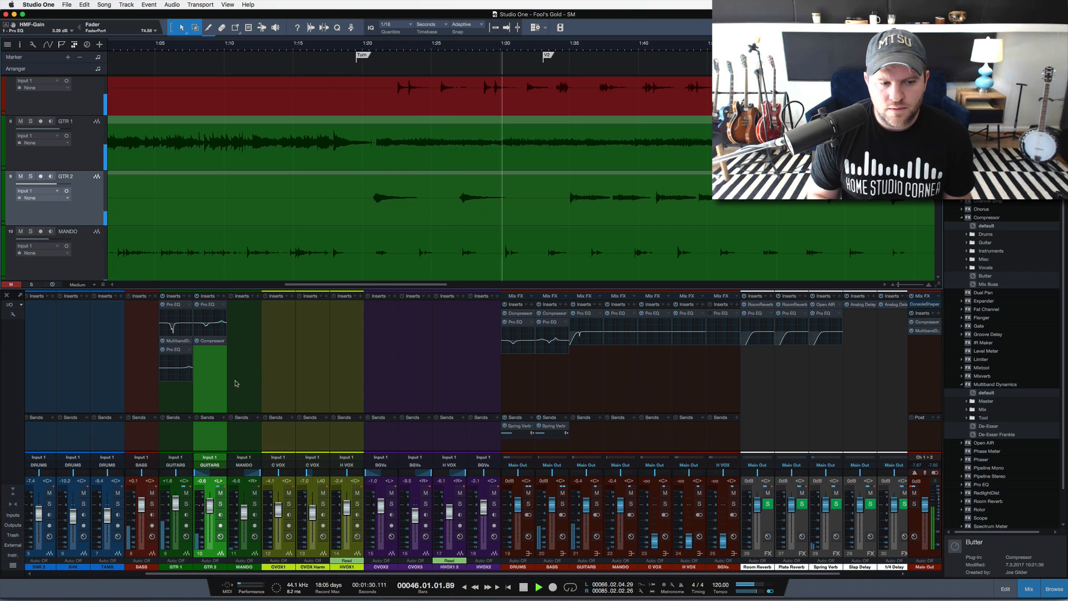
{"action": "key", "text": "space"}
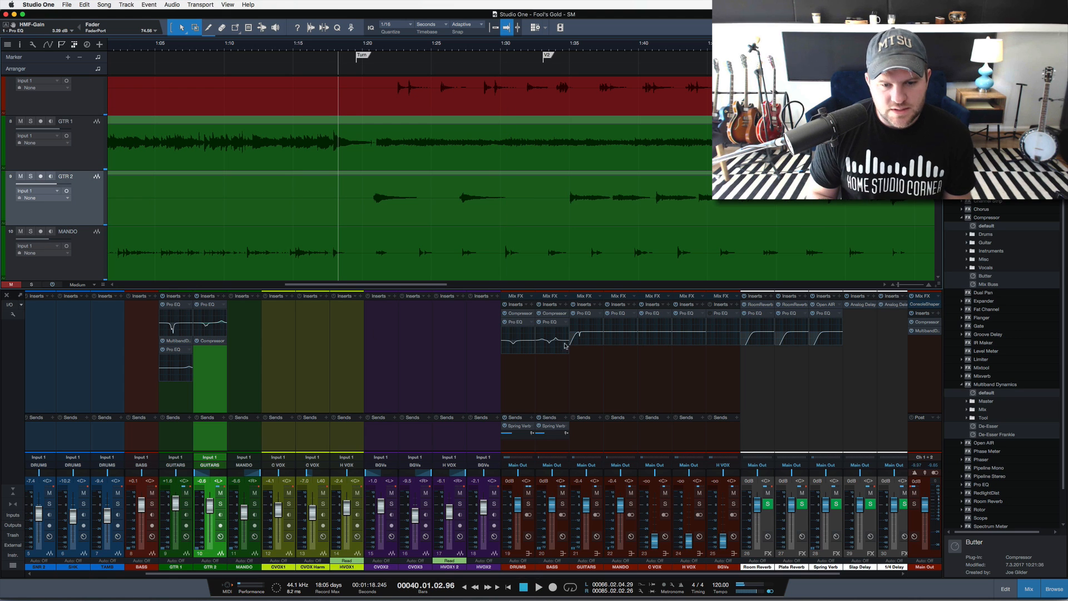
Lower the BASS bus Compressor's gain to 0.72 dB and check the section after the Turn marker.
{"action": "left_click", "coordinate": [582, 387]}
{"action": "left_click", "coordinate": [562, 389]}
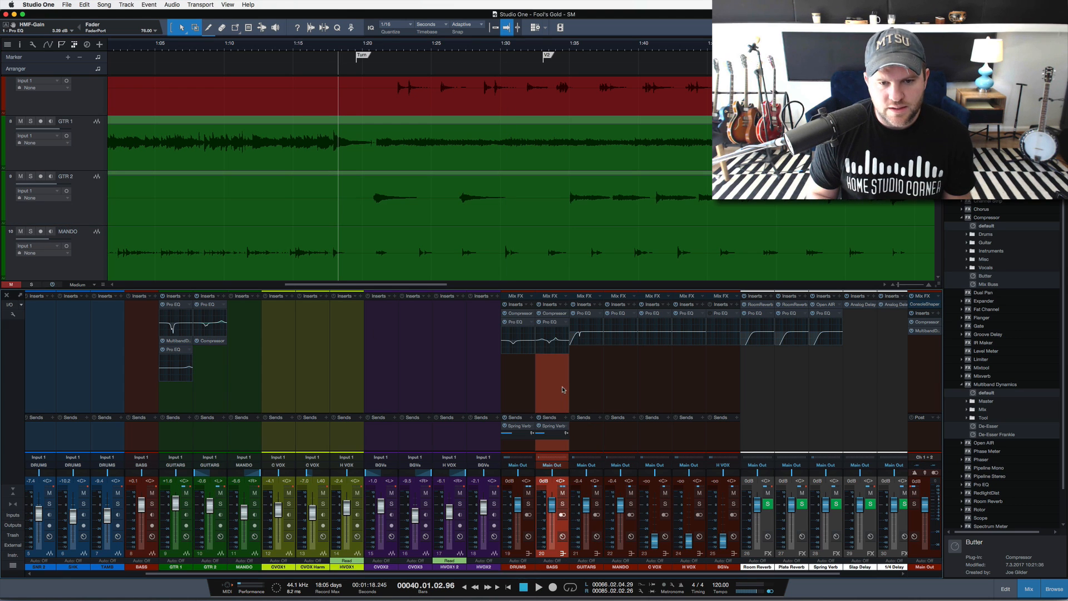
{"action": "left_click", "coordinate": [546, 315]}
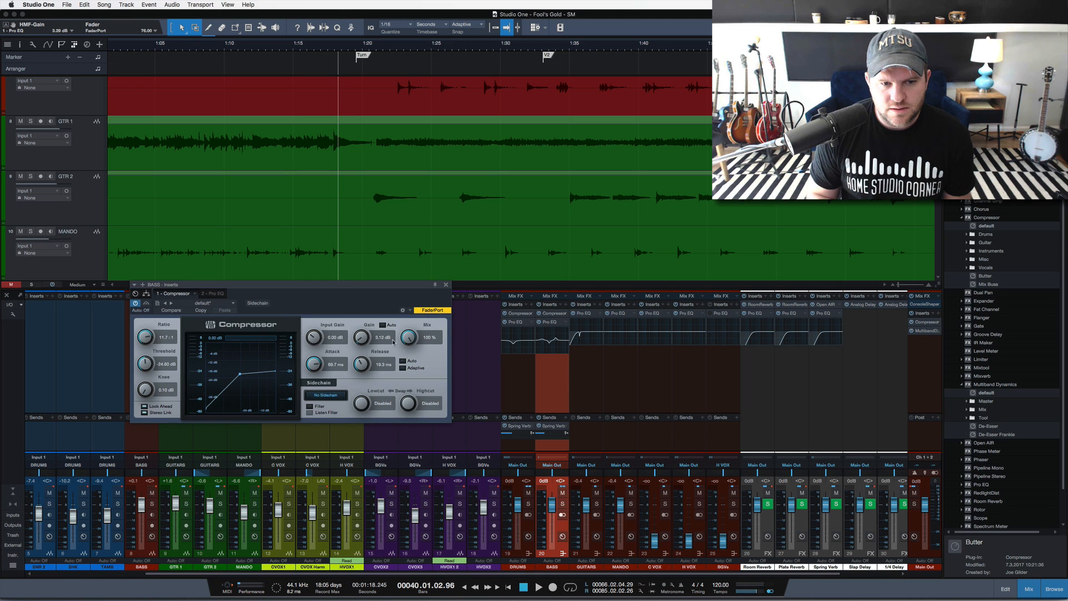
{"action": "left_click_drag", "start_coordinate": [367, 342], "coordinate": [368, 346]}
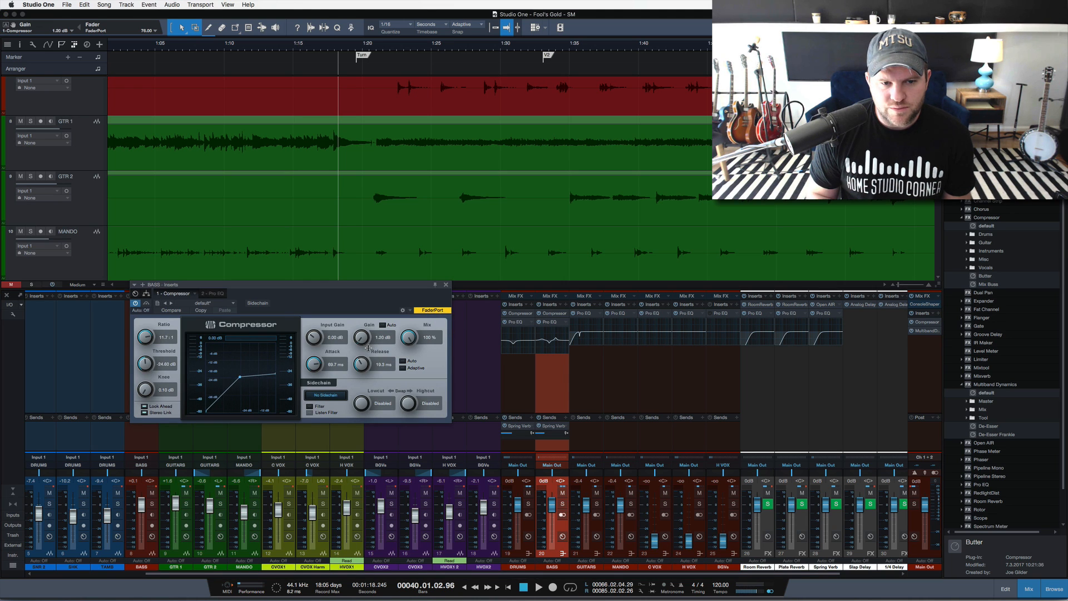
{"action": "left_click", "coordinate": [445, 285]}
{"action": "key", "text": "space"}
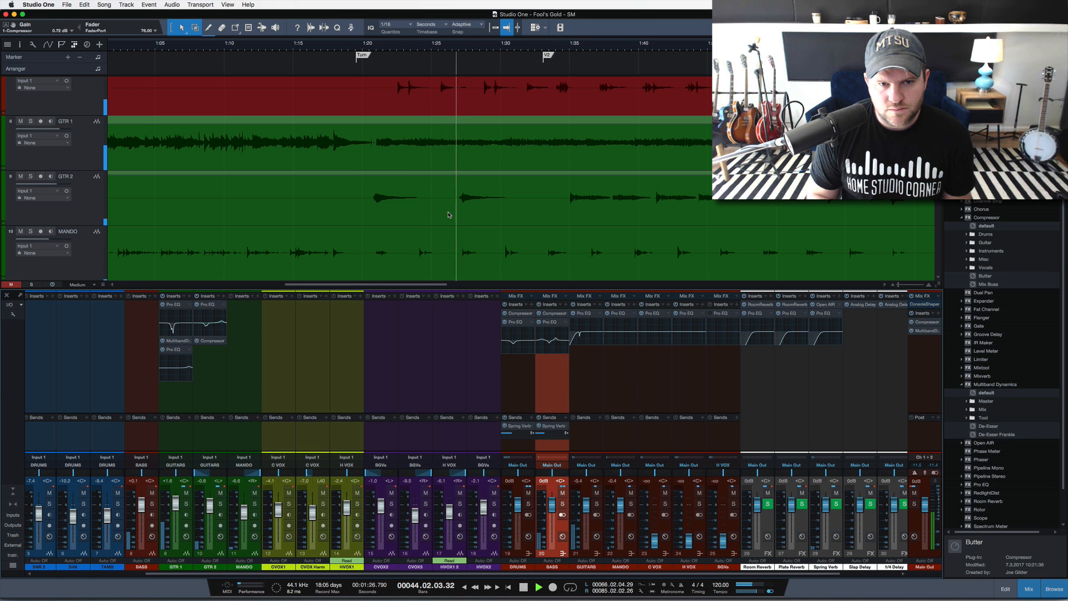
{"action": "key", "text": "space"}
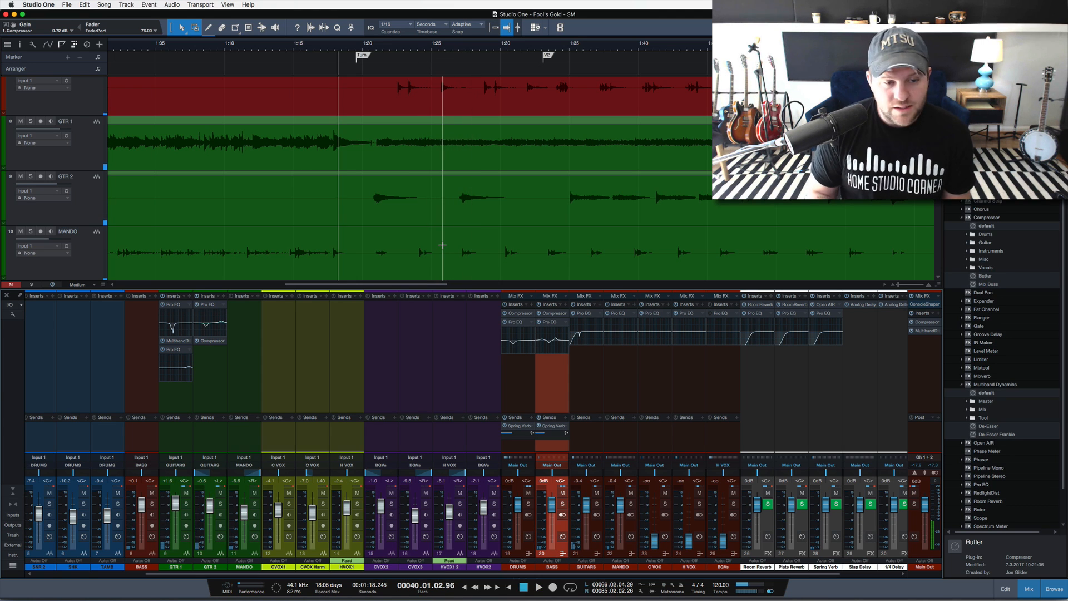
Solo the MANDO track and insert a Pro EQ on its channel.
{"action": "left_click", "coordinate": [76, 273]}
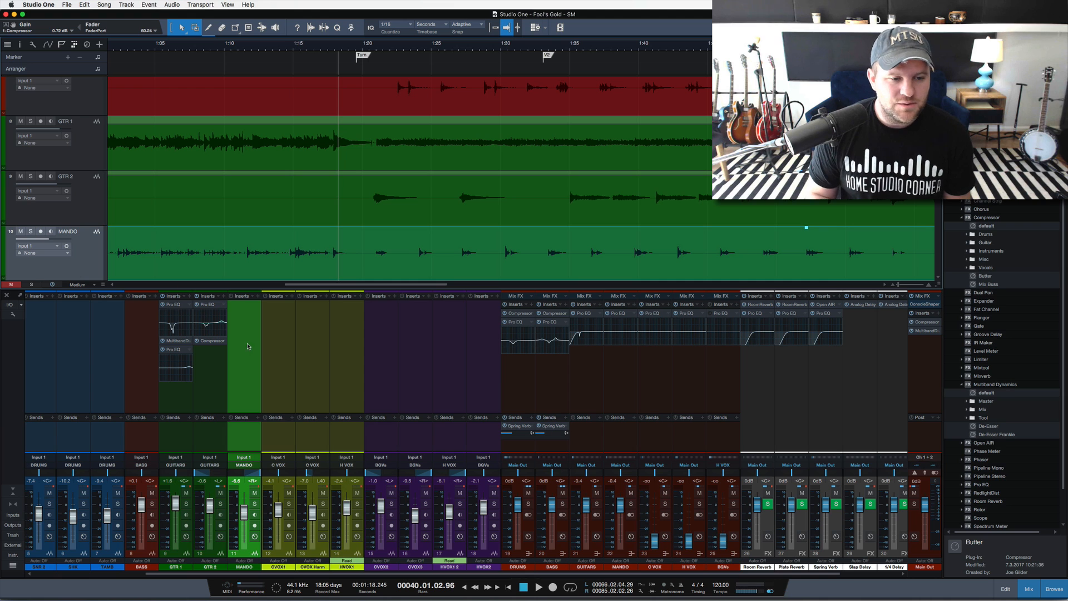
{"action": "left_click", "coordinate": [256, 506]}
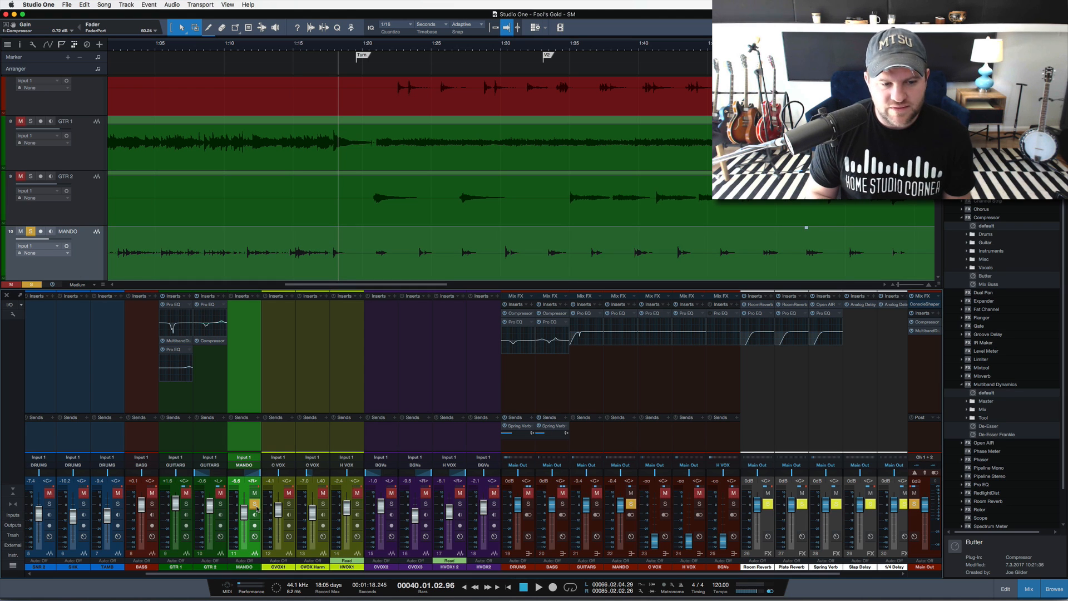
{"action": "left_click", "coordinate": [256, 505]}
{"action": "left_click", "coordinate": [255, 504]}
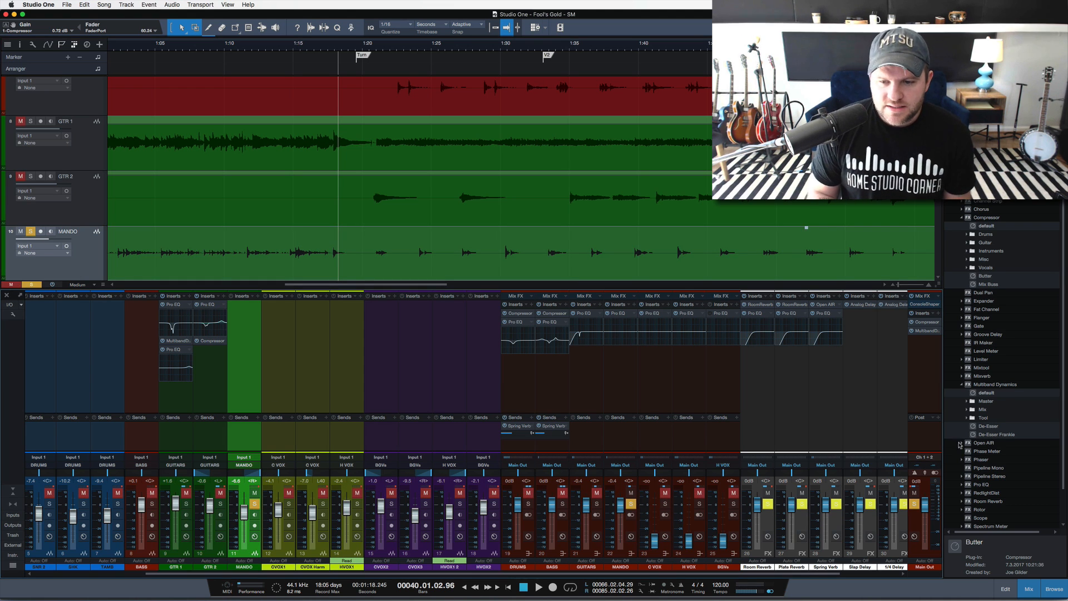
{"action": "left_click_drag", "start_coordinate": [981, 484], "coordinate": [244, 336]}
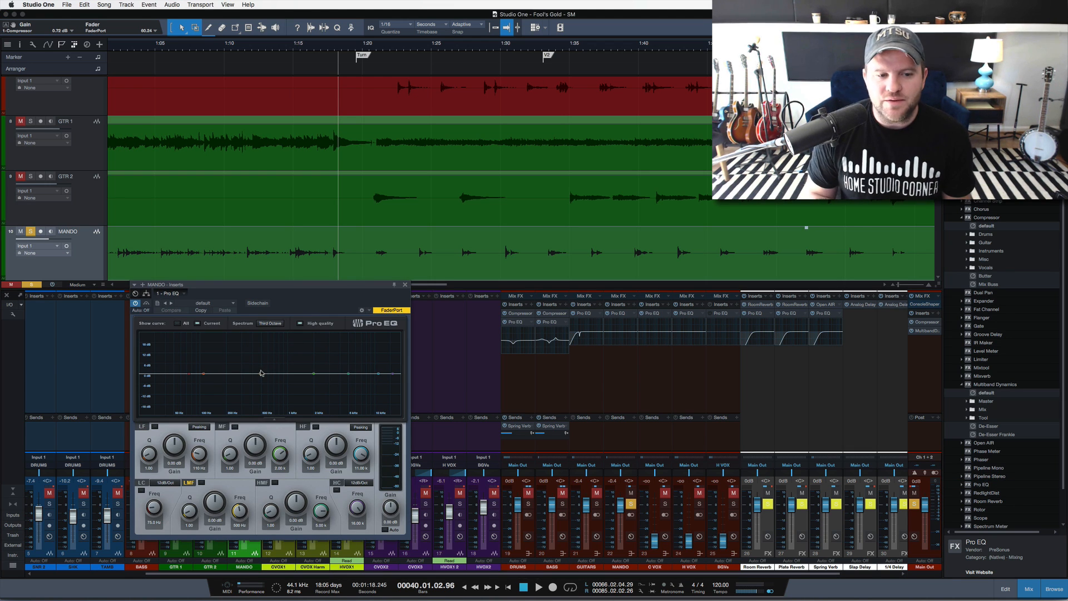
Take MANDO out of solo and play the full mix from the CH2 marker with the timeline zoomed out.
{"action": "key", "text": "s"}
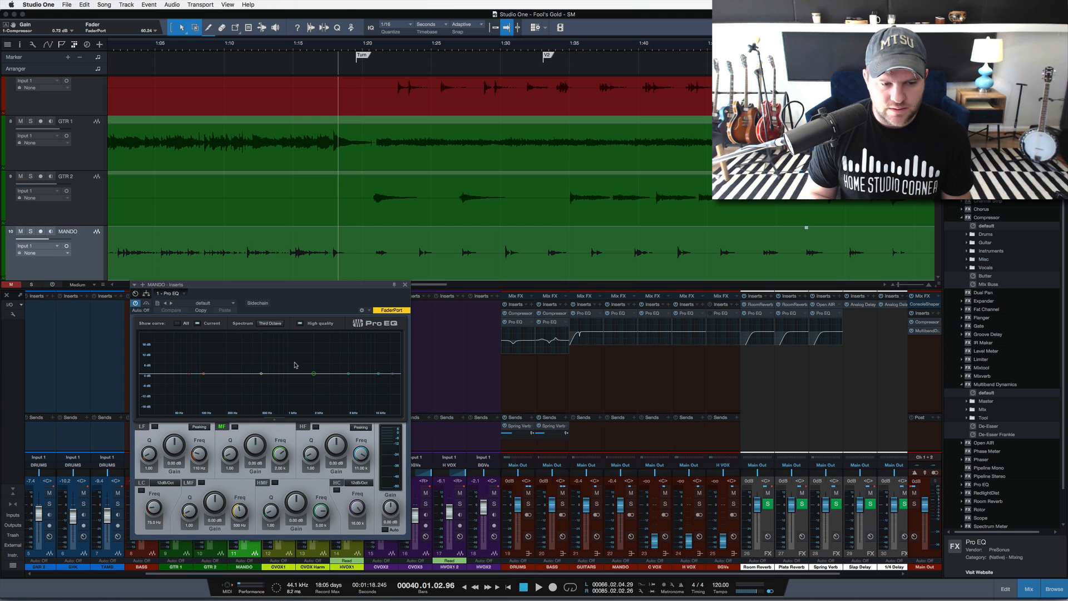
{"action": "key", "text": "space"}
{"action": "key", "text": "space"}
{"action": "left_click_drag", "start_coordinate": [310, 40], "coordinate": [291, 25]}
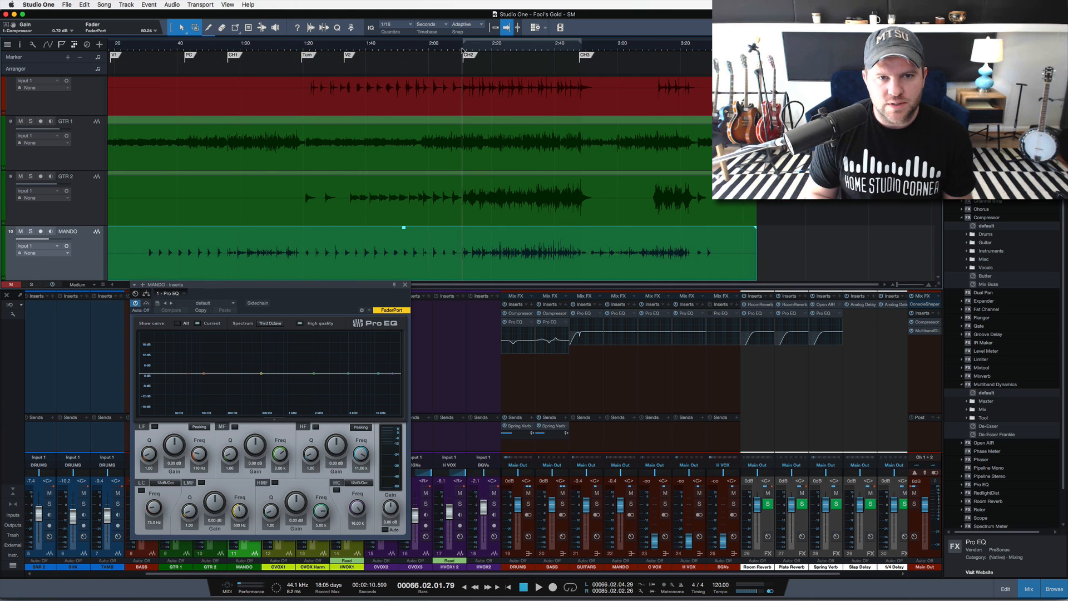
{"action": "key", "text": "space"}
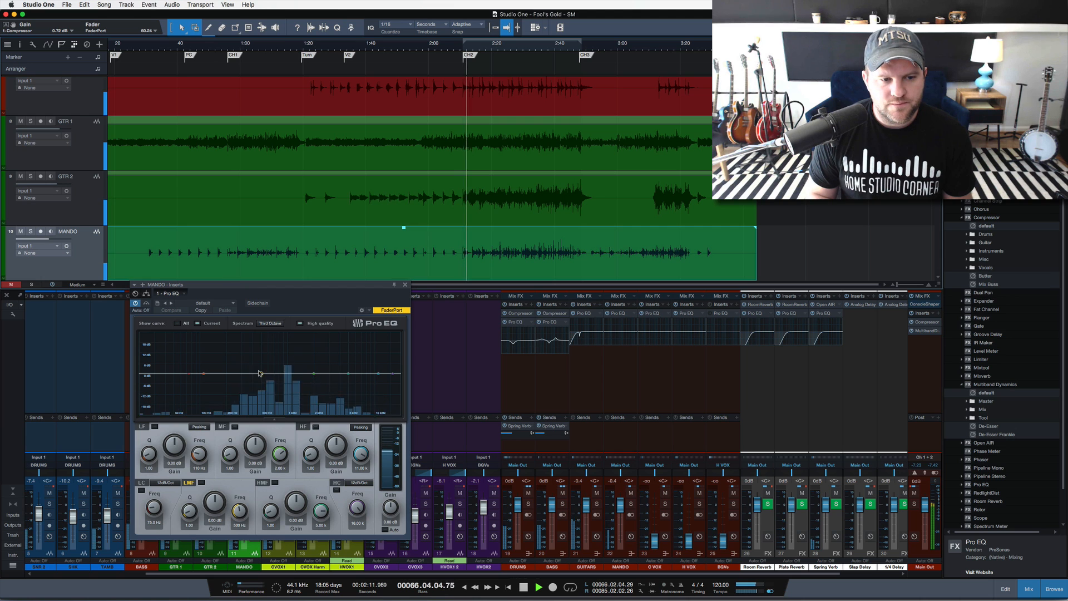
In MANDO's Pro EQ, cut the low-mids 6.12 dB around 349 Hz and boost the high-mids 0.71 dB around 8 kHz.
{"action": "mouse_move", "coordinate": [261, 373]}
{"action": "left_mouse_down"}
{"action": "mouse_move", "coordinate": [251, 339]}
{"action": "mouse_move", "coordinate": [248, 387]}
{"action": "left_mouse_up"}
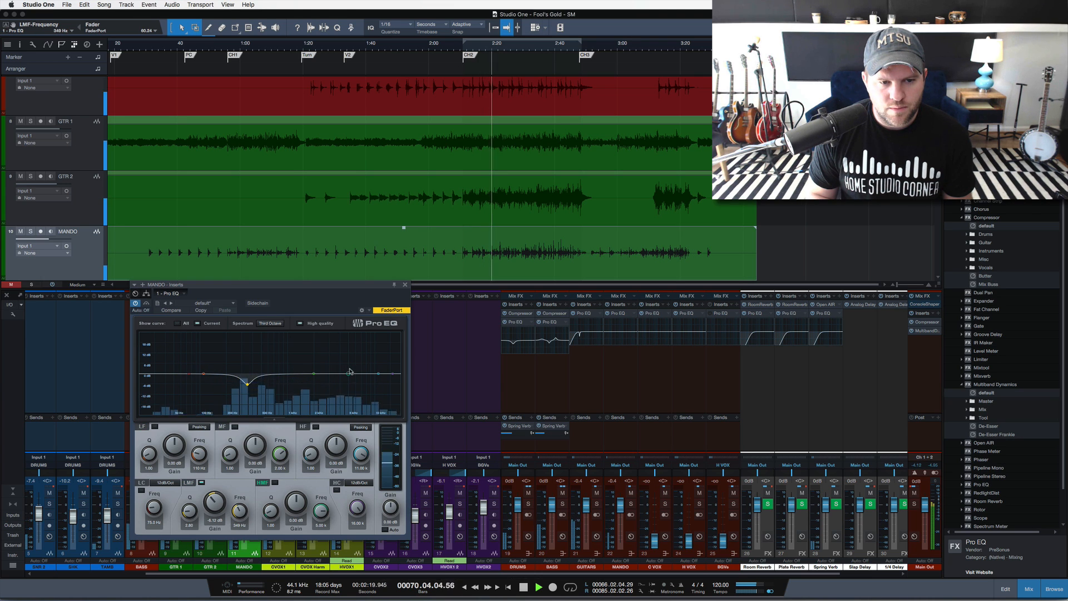
{"action": "mouse_move", "coordinate": [350, 374]}
{"action": "left_mouse_down"}
{"action": "mouse_move", "coordinate": [373, 367]}
{"action": "mouse_move", "coordinate": [367, 375]}
{"action": "left_mouse_up"}
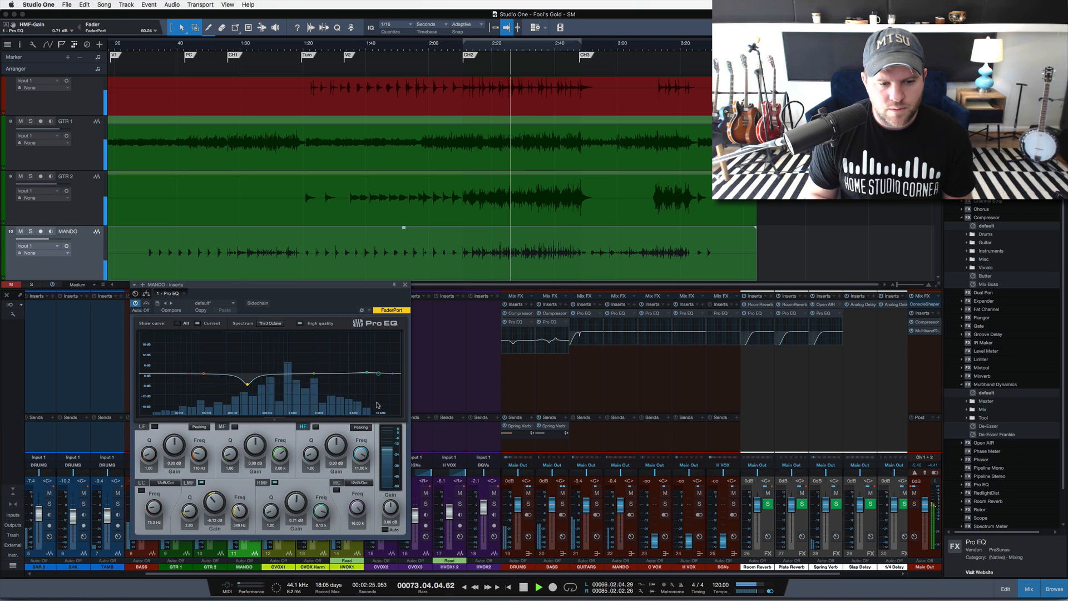
{"action": "left_click_drag", "start_coordinate": [284, 281], "coordinate": [509, 249]}
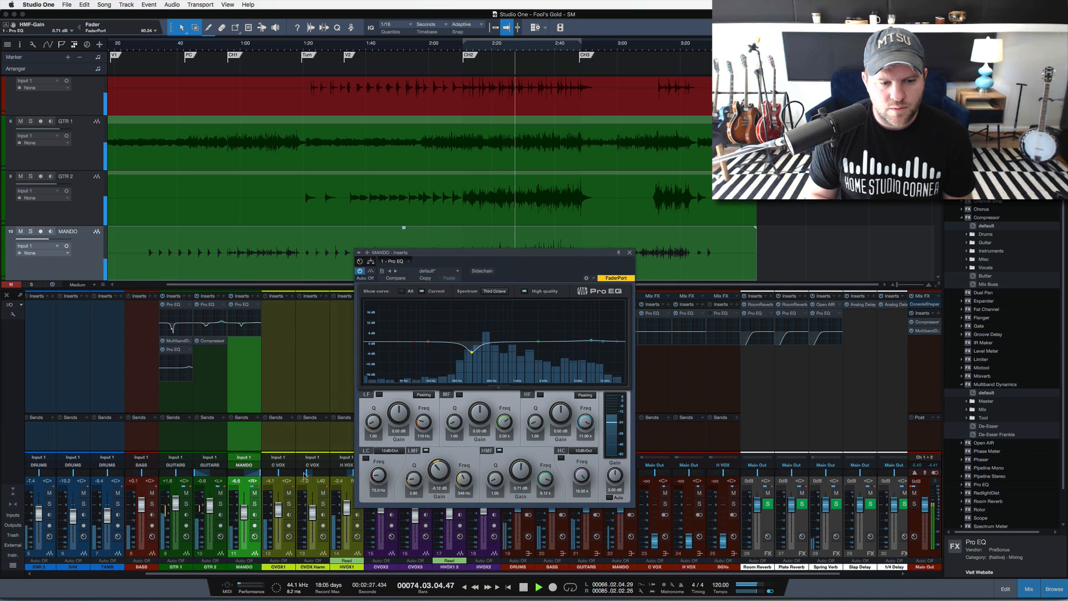
Raise the MANDO fader to -3.2 dB while soloed, and return to the full mix.
{"action": "left_click", "coordinate": [255, 502]}
{"action": "left_click_drag", "start_coordinate": [245, 512], "coordinate": [245, 509]}
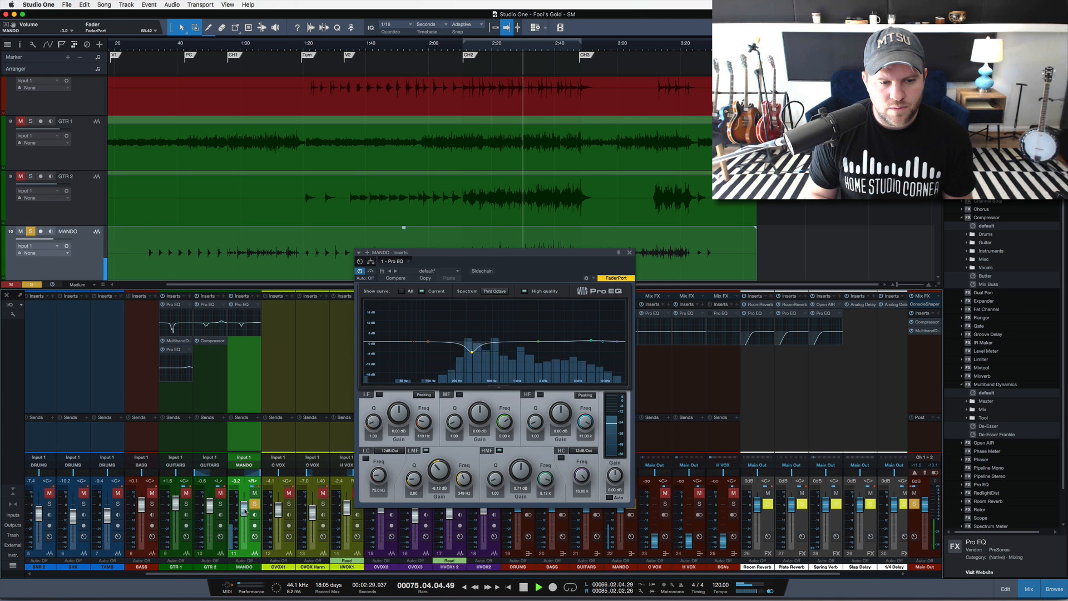
{"action": "left_click", "coordinate": [254, 504]}
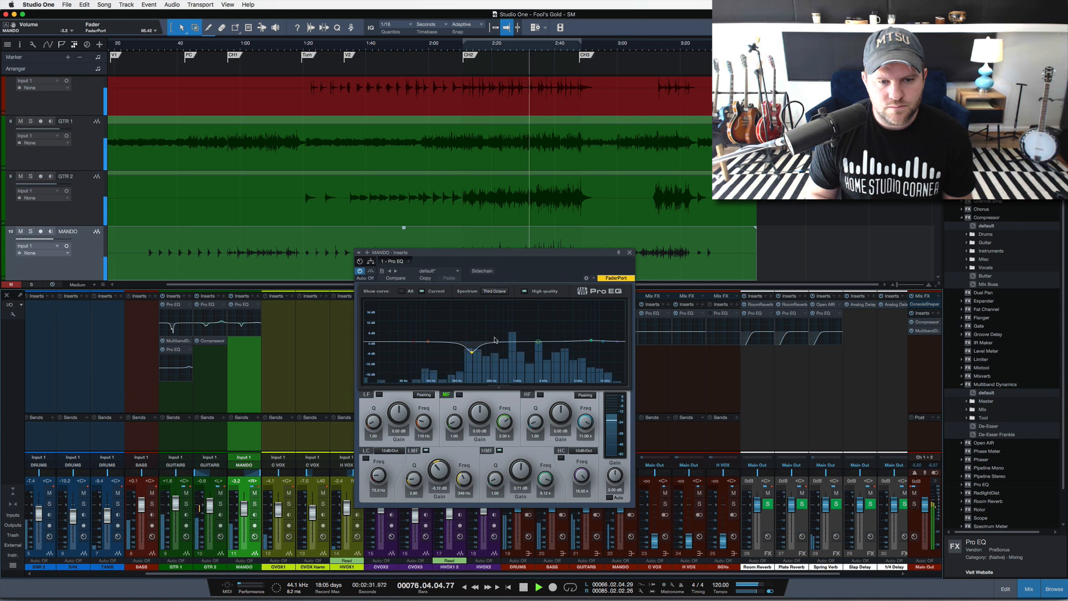
Move MANDO's low-mid cut slightly higher in frequency and switch off the high-mid band in its Pro EQ.
{"action": "left_click_drag", "start_coordinate": [472, 352], "coordinate": [474, 352]}
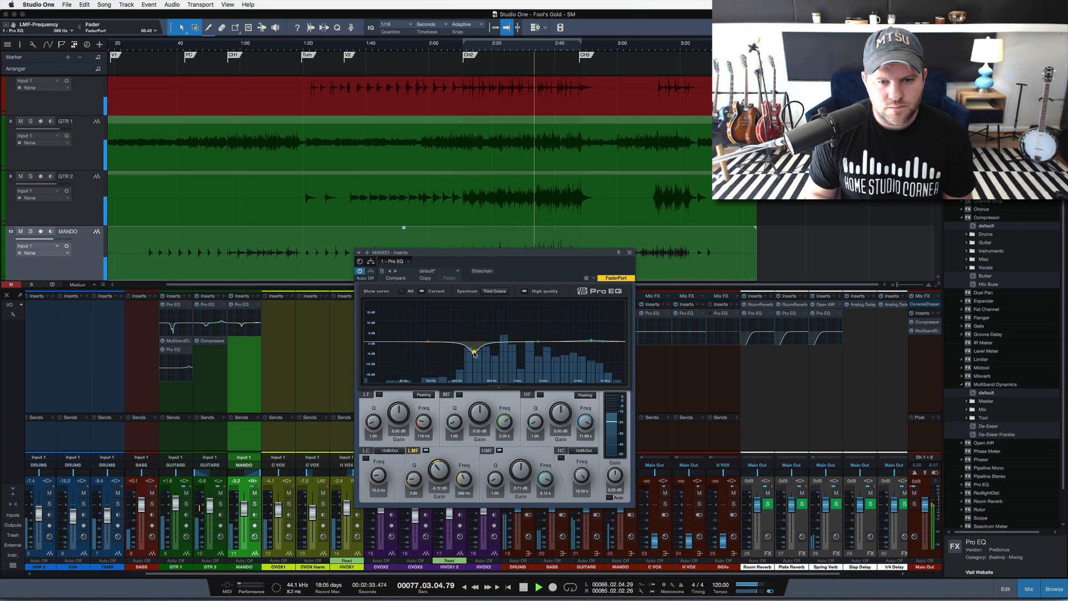
{"action": "double_click", "coordinate": [591, 341]}
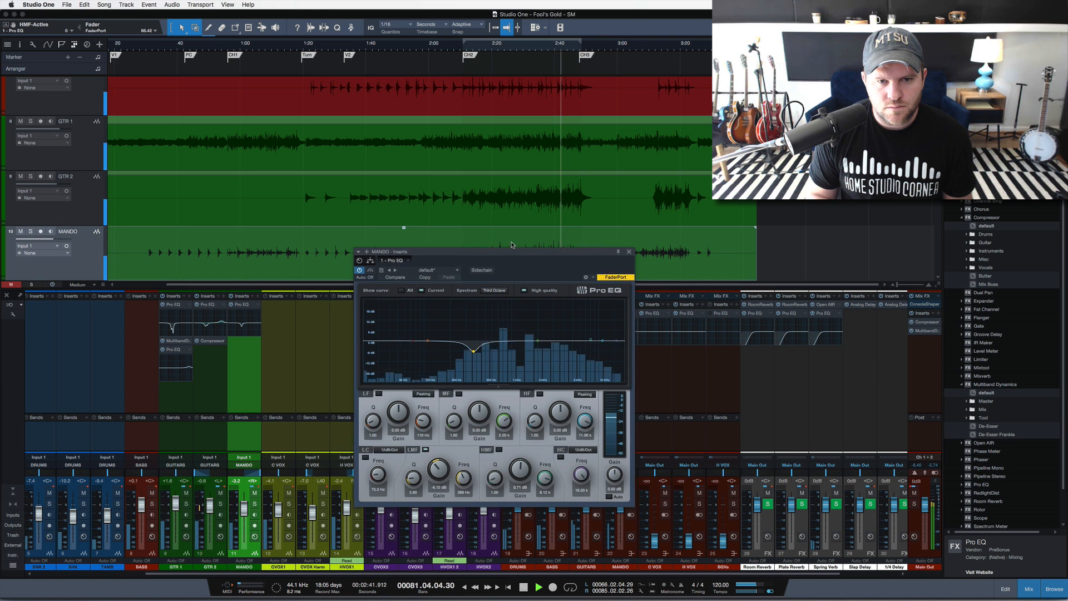
{"action": "left_click_drag", "start_coordinate": [517, 256], "coordinate": [484, 193]}
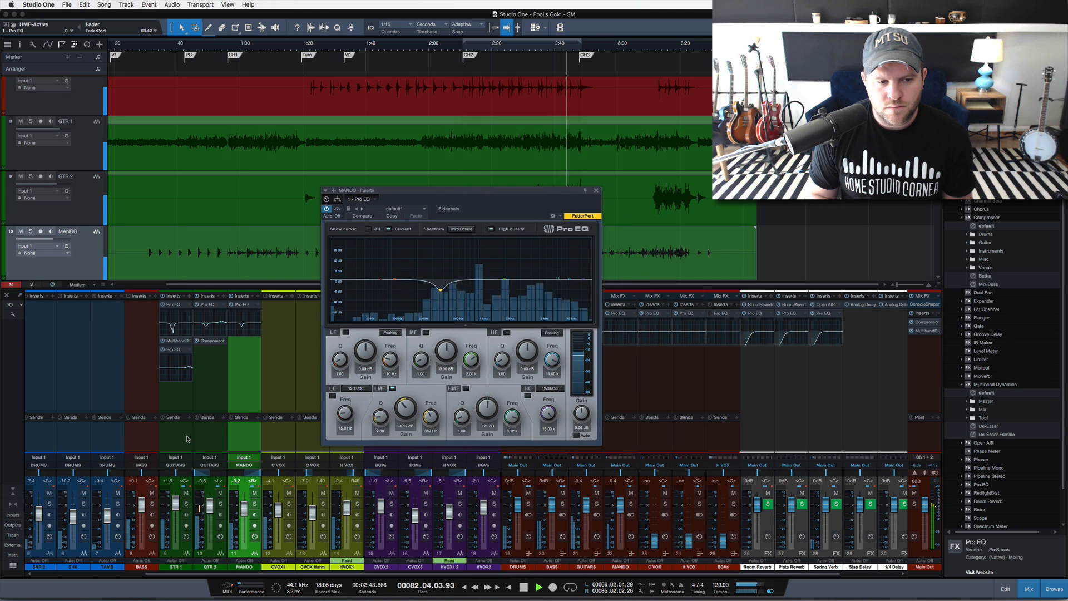
Compare MANDO and GTR 1 by soloing each in turn, and return to the full mix.
{"action": "key", "text": "s"}
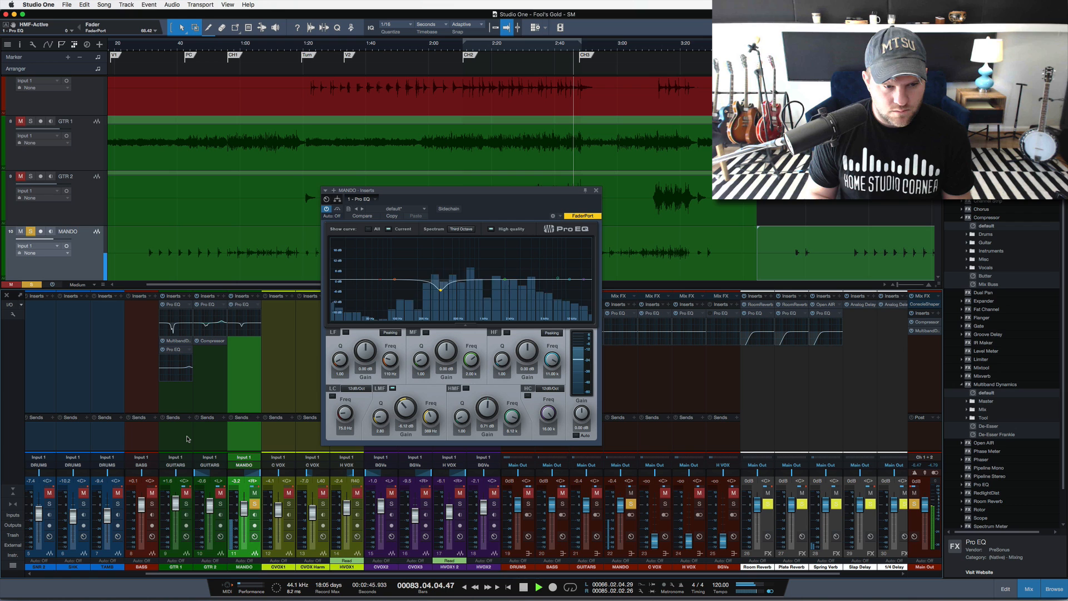
{"action": "left_click", "coordinate": [186, 439]}
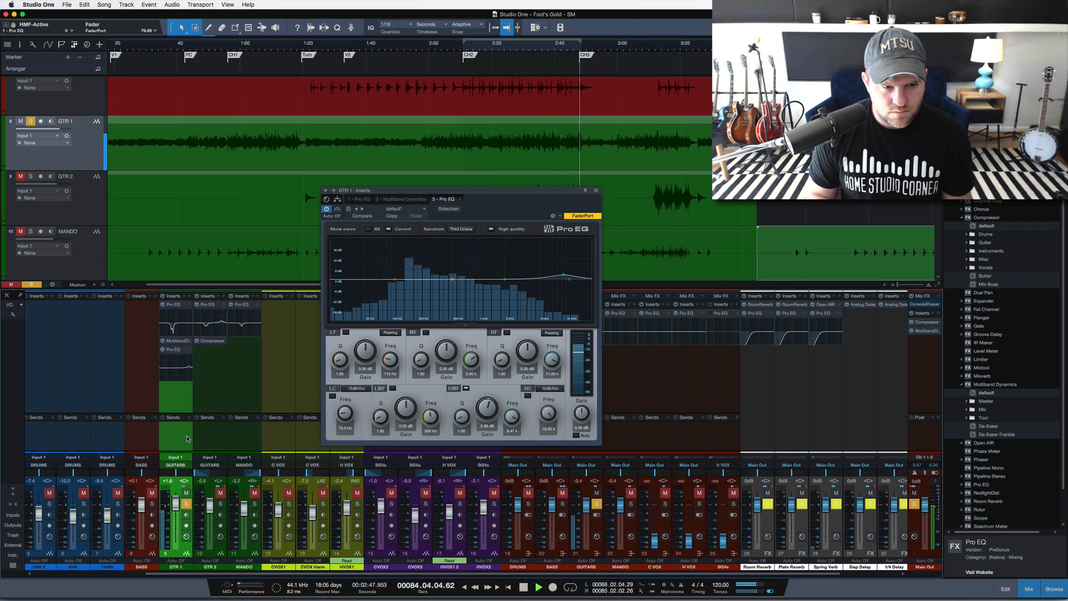
{"action": "key", "text": "s"}
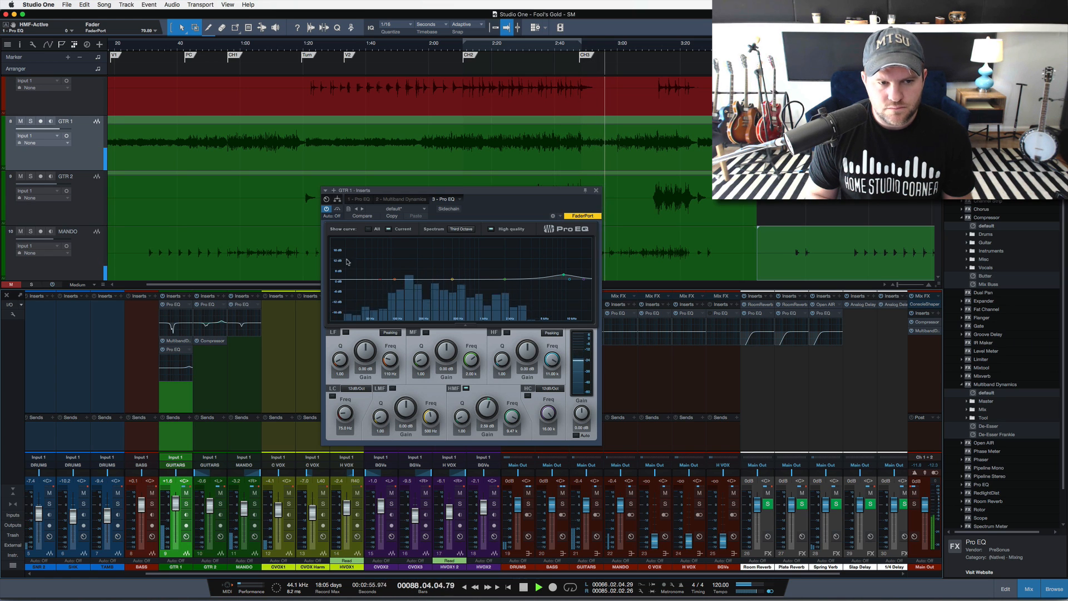
Set the low-mid cut in MANDO's Pro EQ to -4.47 dB at about 316 Hz, and close the plug-in.
{"action": "double_click", "coordinate": [234, 333]}
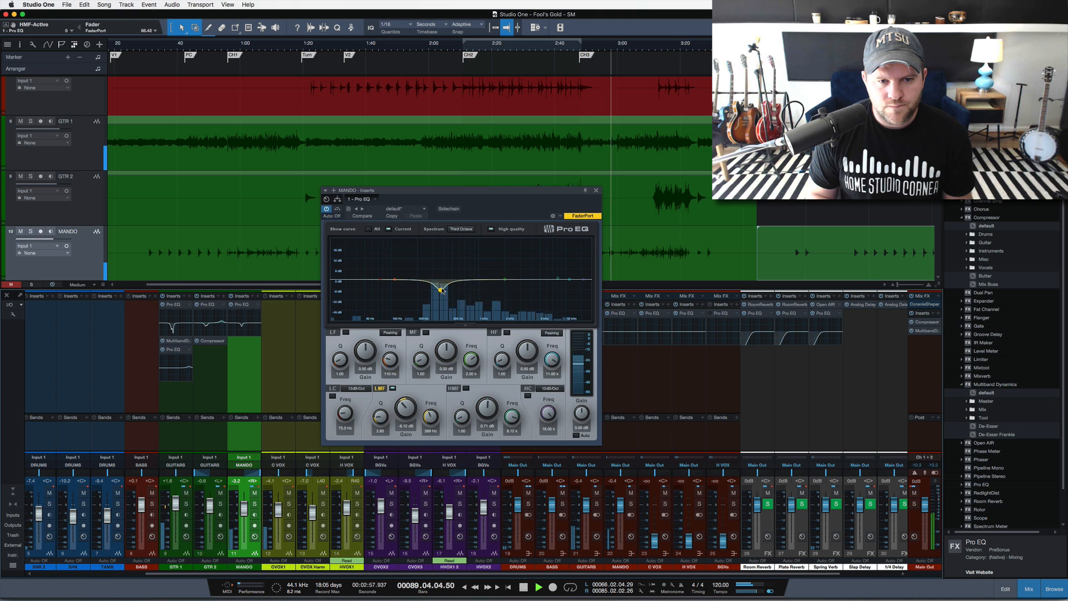
{"action": "mouse_move", "coordinate": [441, 290]}
{"action": "left_mouse_down"}
{"action": "mouse_move", "coordinate": [434, 242]}
{"action": "mouse_move", "coordinate": [421, 240]}
{"action": "mouse_move", "coordinate": [452, 241]}
{"action": "mouse_move", "coordinate": [439, 241]}
{"action": "mouse_move", "coordinate": [443, 294]}
{"action": "mouse_move", "coordinate": [436, 288]}
{"action": "left_mouse_up"}
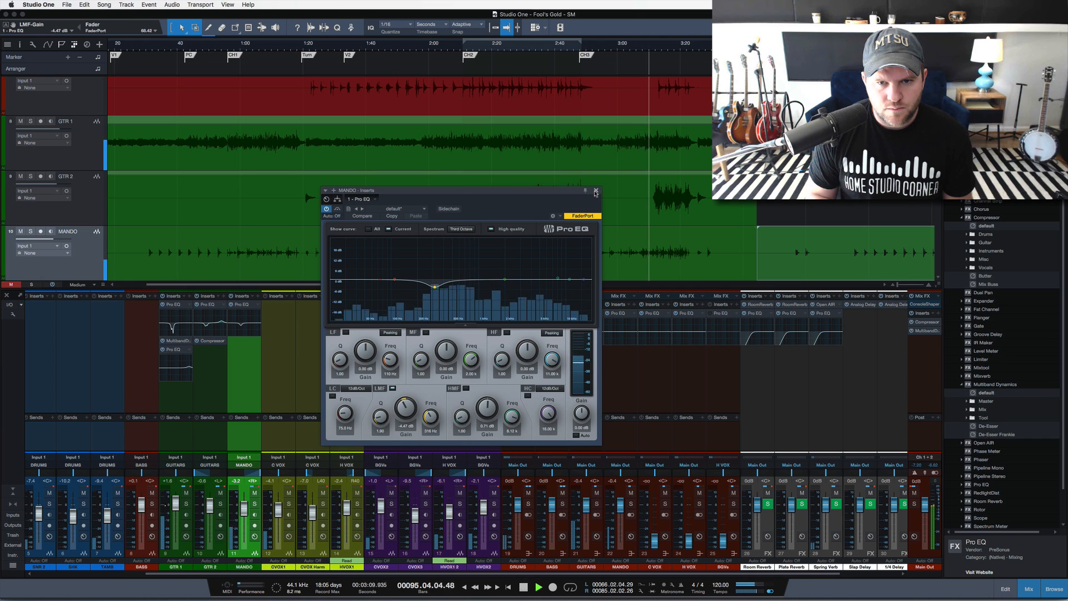
{"action": "left_click", "coordinate": [595, 192]}
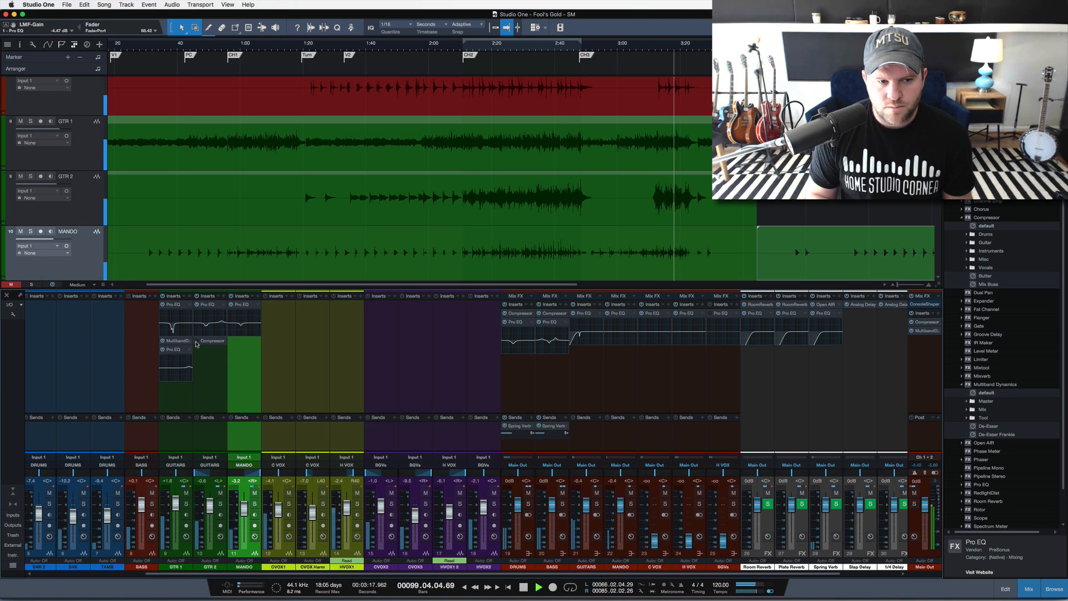
Lower the ratio of GTR 2's Compressor to 1.1:1 and reduce its makeup gain slightly.
{"action": "double_click", "coordinate": [196, 341]}
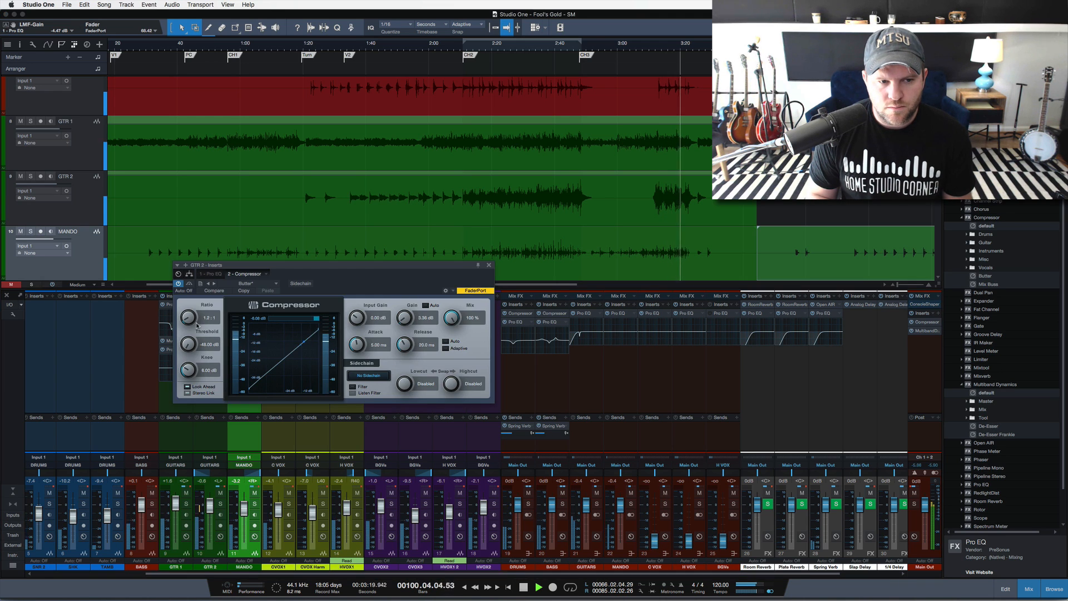
{"action": "left_click_drag", "start_coordinate": [190, 319], "coordinate": [191, 322]}
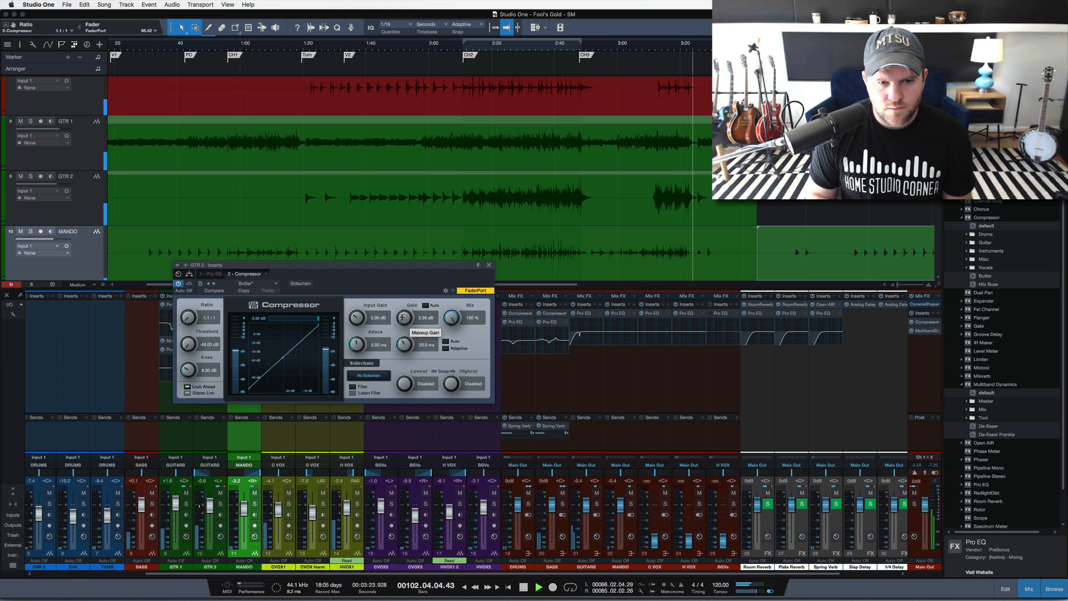
{"action": "left_click_drag", "start_coordinate": [402, 316], "coordinate": [403, 319]}
{"action": "left_click", "coordinate": [489, 265]}
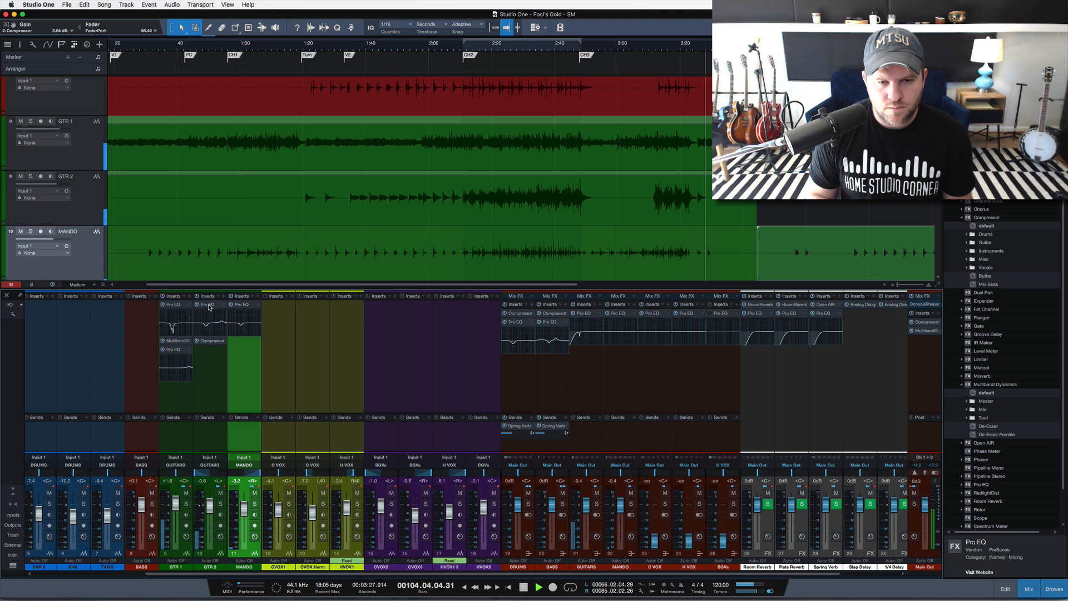
In GTR 2's Pro EQ, move the HF band to just below 2 kHz and set it to a cut of about 2.8 dB.
{"action": "left_click", "coordinate": [208, 304]}
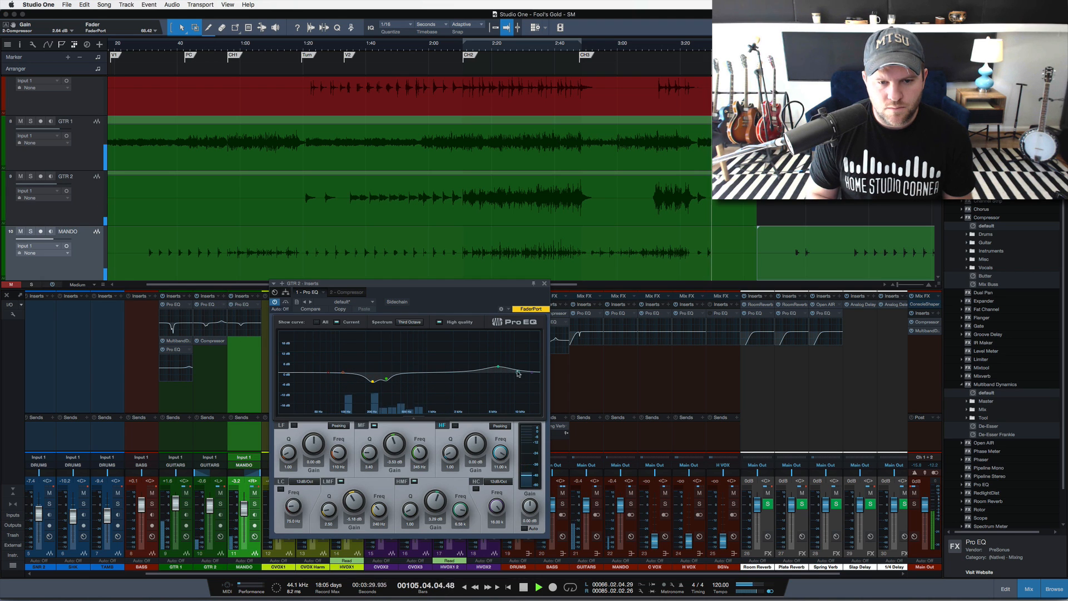
{"action": "left_click_drag", "start_coordinate": [517, 371], "coordinate": [450, 361]}
{"action": "key", "text": "KP_1"}
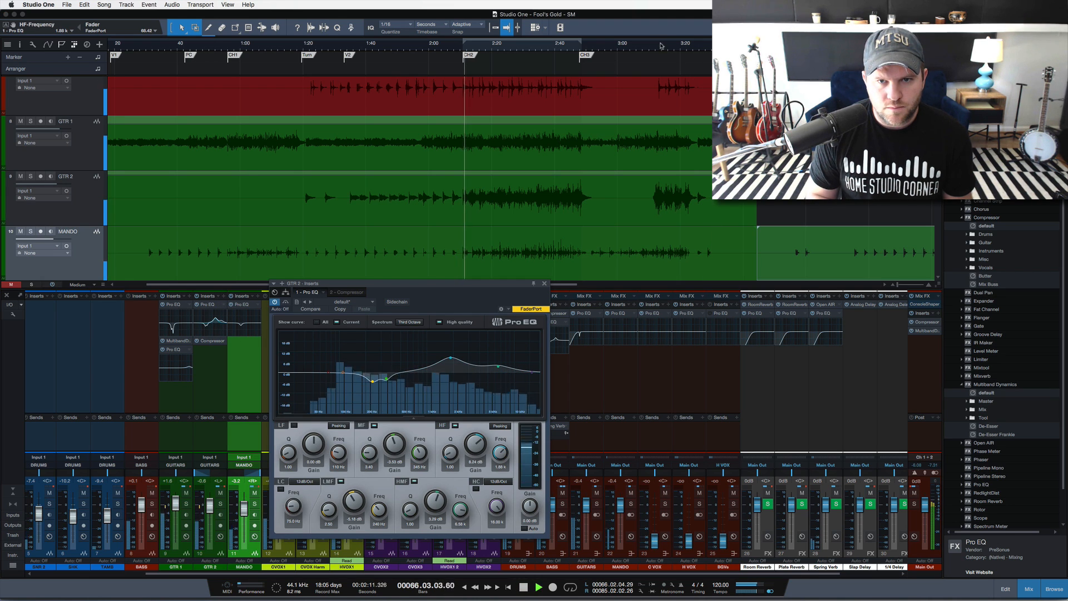
{"action": "left_click", "coordinate": [654, 44]}
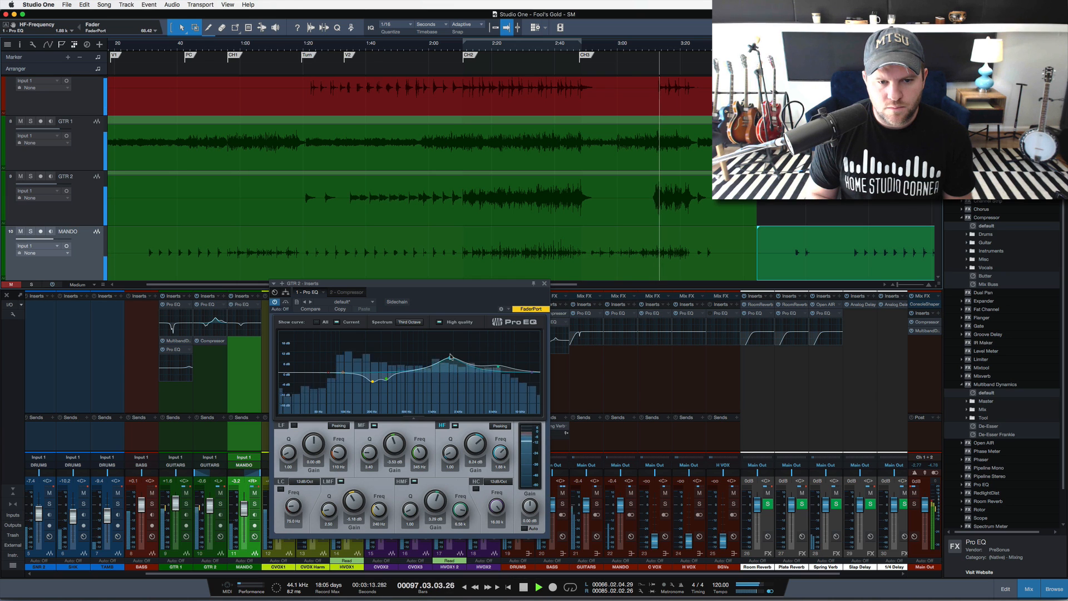
{"action": "left_click_drag", "start_coordinate": [450, 359], "coordinate": [452, 380]}
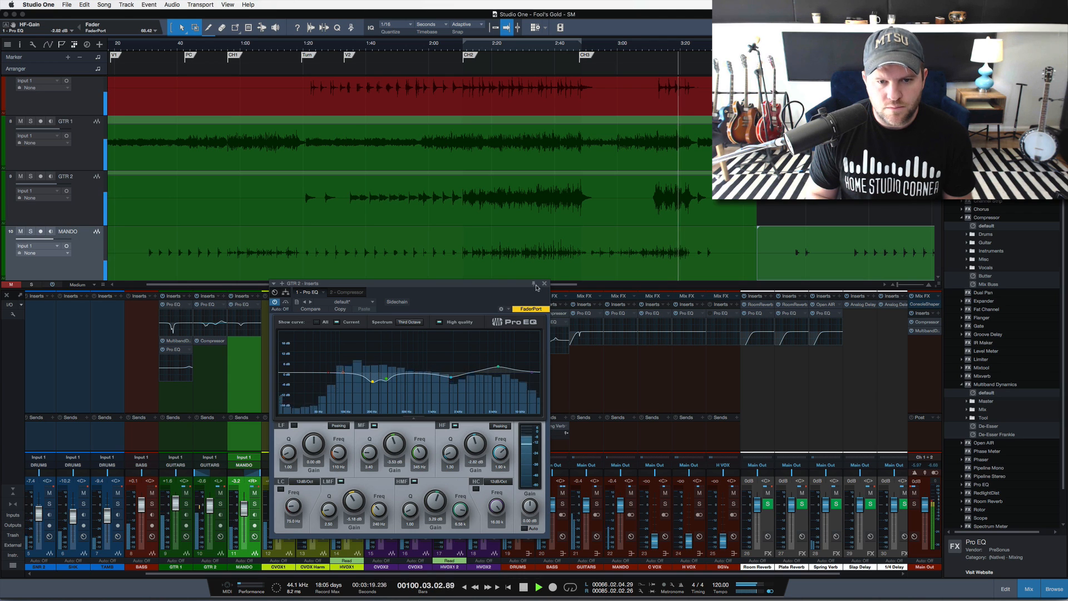
{"action": "left_click", "coordinate": [544, 283]}
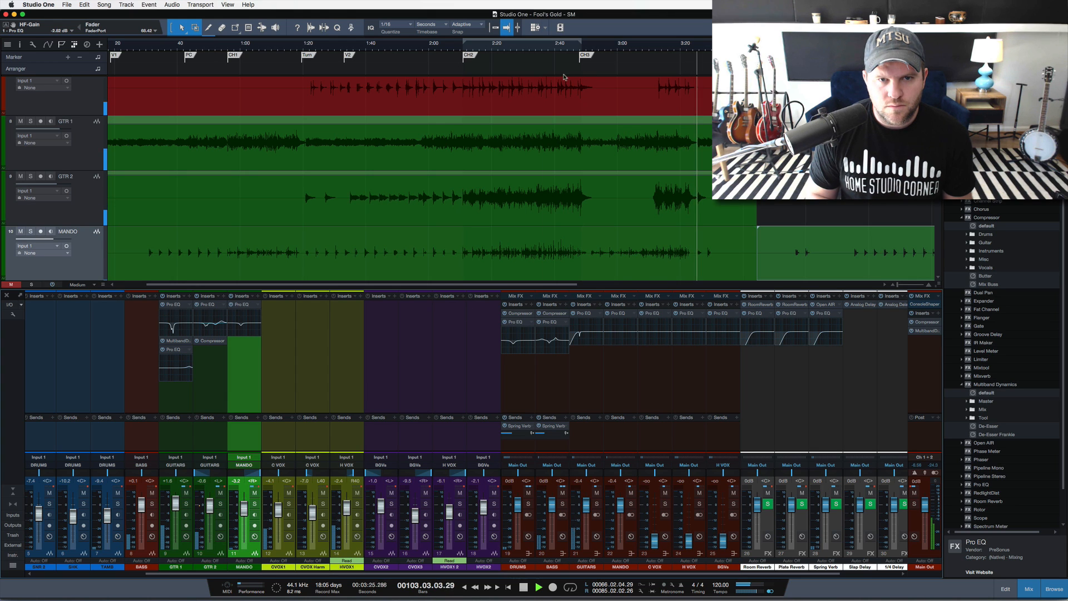
Solo GTR 2 from the CH2 marker, stop playback, and remove the Compressor from its inserts.
{"action": "left_click", "coordinate": [461, 46]}
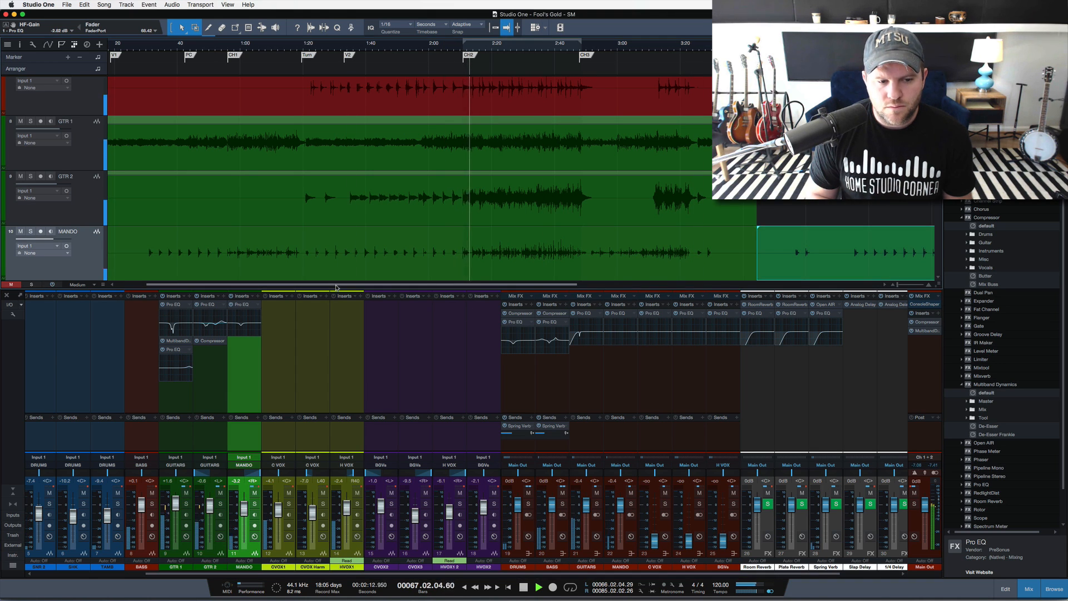
{"action": "left_click", "coordinate": [222, 504]}
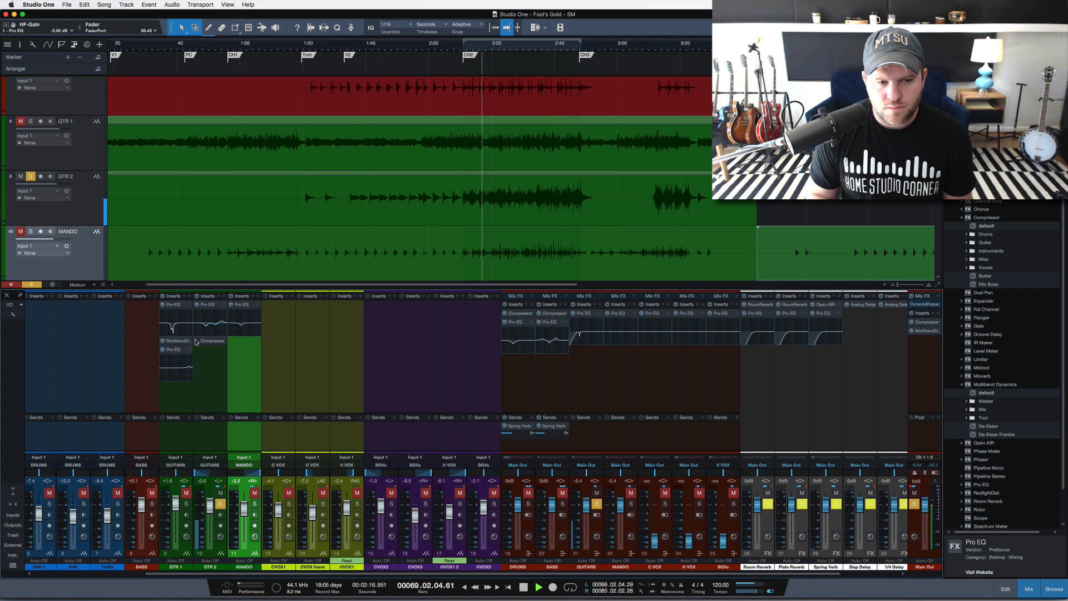
{"action": "key", "text": "space"}
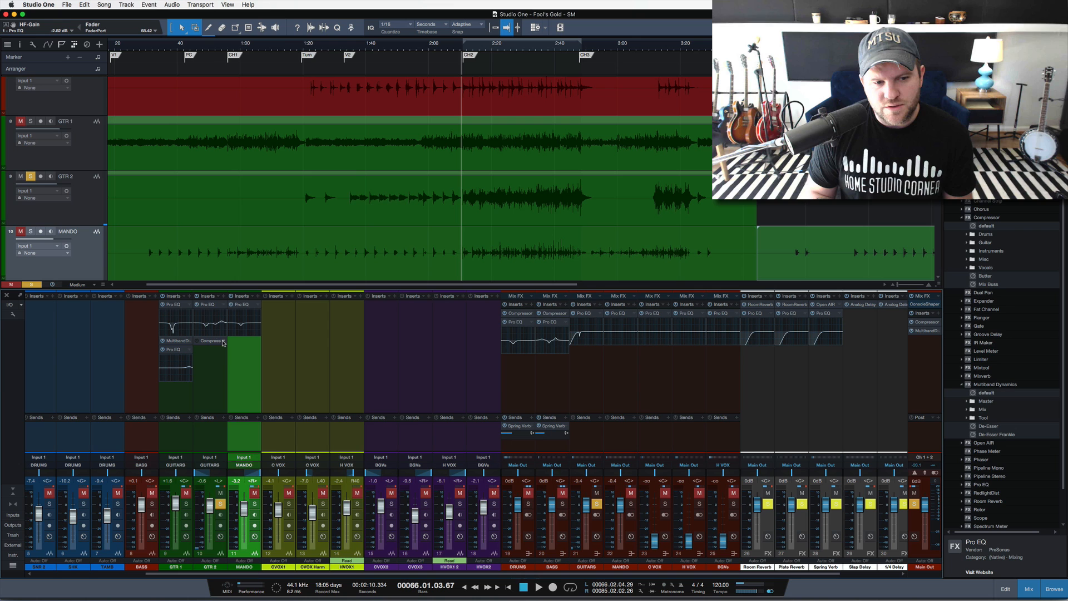
{"action": "left_click", "coordinate": [223, 343]}
{"action": "left_click", "coordinate": [251, 443]}
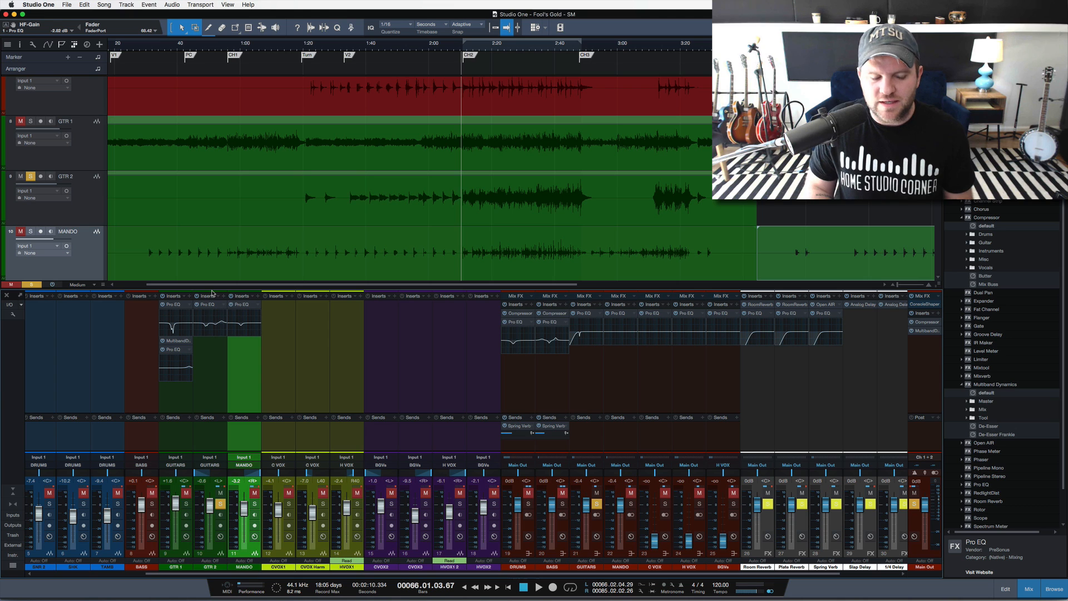
In GTR 2's Pro EQ, boost the LF band about 1.65 dB at 112 Hz, raise the HMF frequency, and deepen the HF cut to about 3.3 dB.
{"action": "key", "text": "space"}
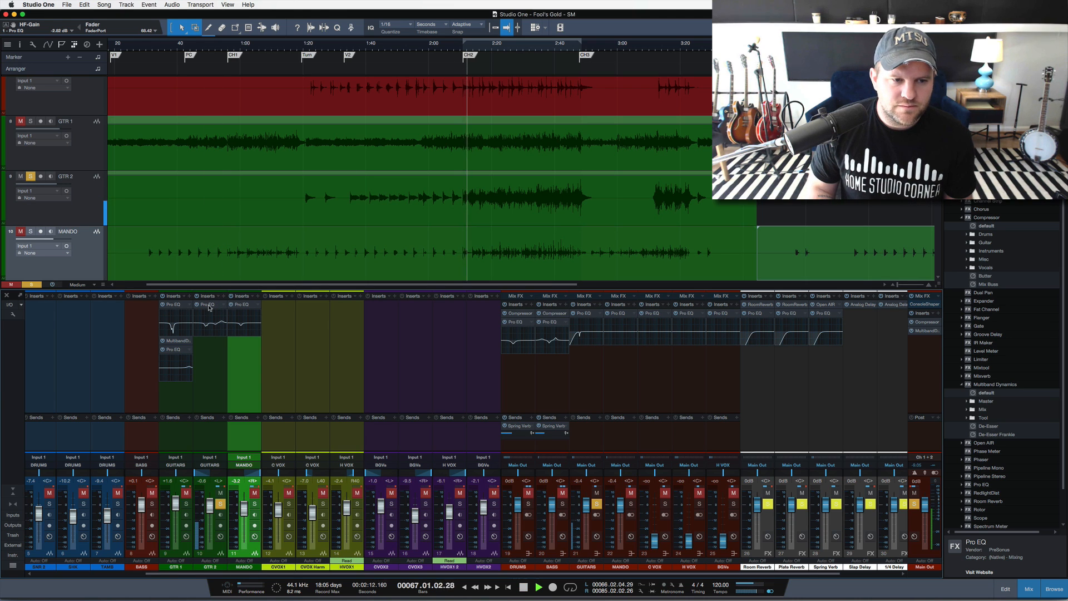
{"action": "left_click", "coordinate": [208, 305]}
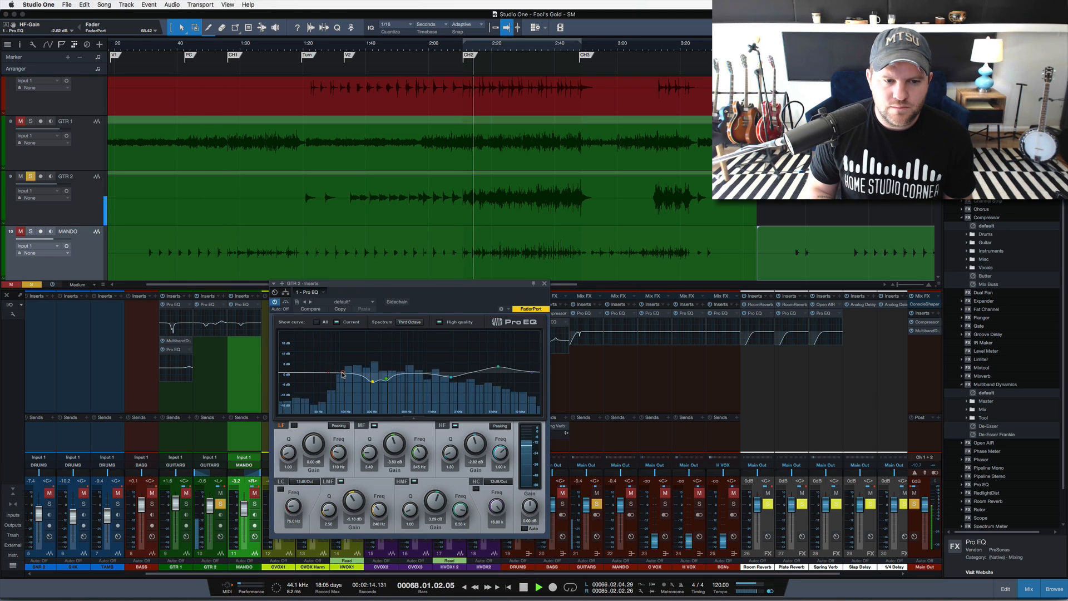
{"action": "mouse_move", "coordinate": [343, 375]}
{"action": "left_mouse_down"}
{"action": "mouse_move", "coordinate": [350, 362]}
{"action": "mouse_move", "coordinate": [343, 369]}
{"action": "left_mouse_up"}
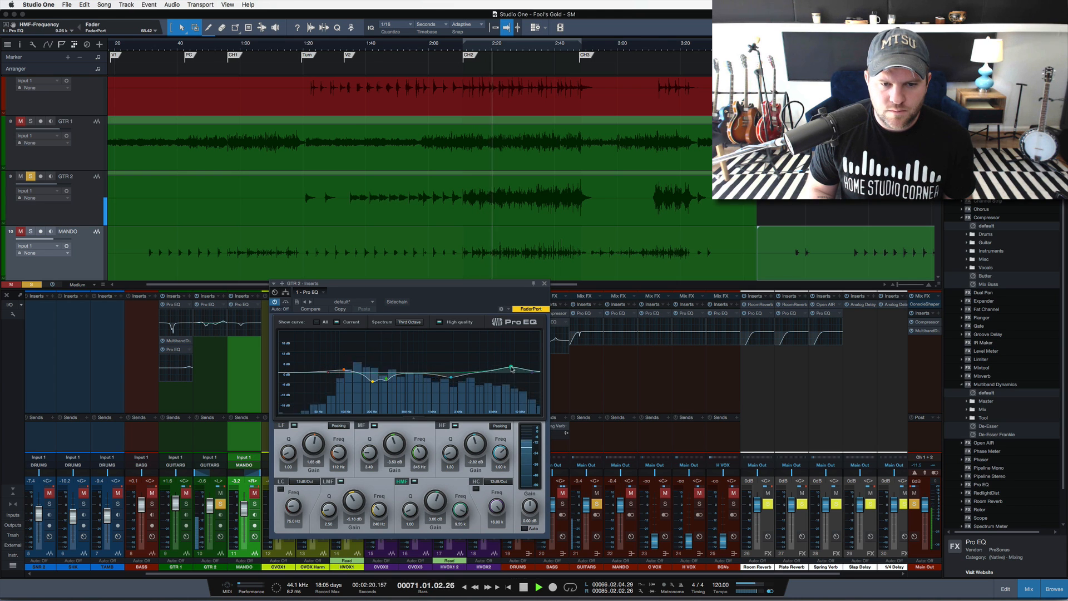
{"action": "left_click_drag", "start_coordinate": [512, 369], "coordinate": [434, 381]}
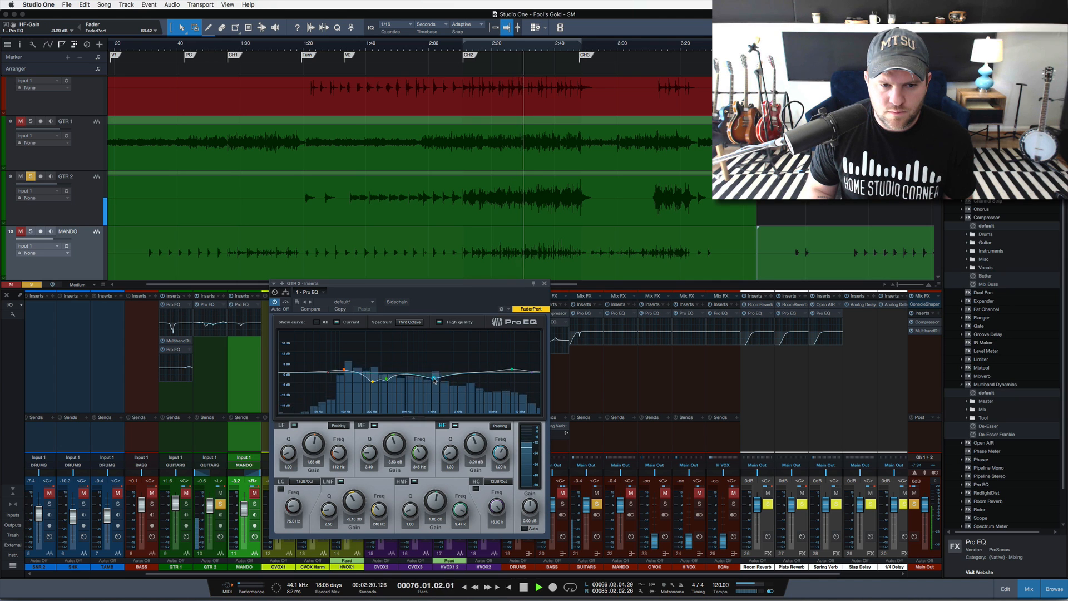
{"action": "left_click", "coordinate": [544, 284]}
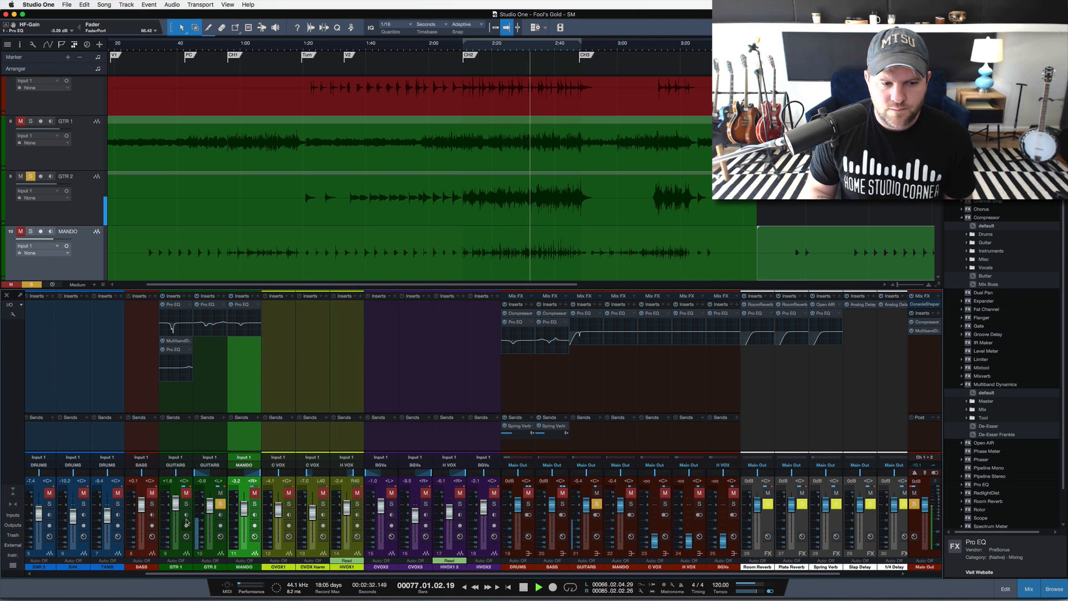
Unmute GTR 1 and MANDO and solo them with GTR 2 and BASS, set GTR 2's fader to +0.2 dB, and clear all solos.
{"action": "left_click", "coordinate": [186, 504]}
{"action": "left_click", "coordinate": [186, 493]}
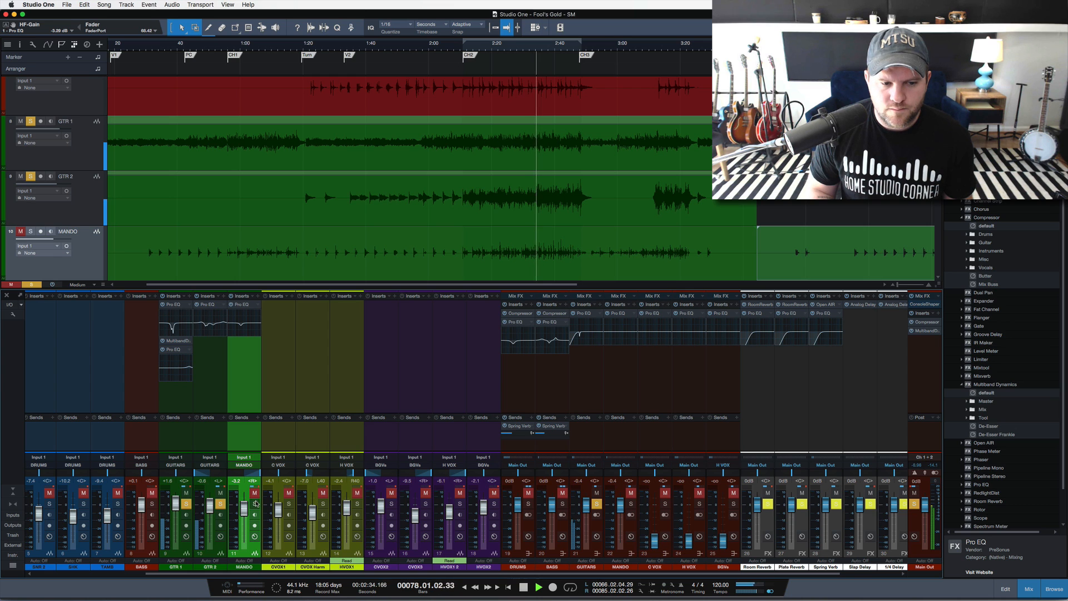
{"action": "left_click", "coordinate": [255, 503]}
{"action": "left_click", "coordinate": [255, 493]}
{"action": "left_click", "coordinate": [204, 436]}
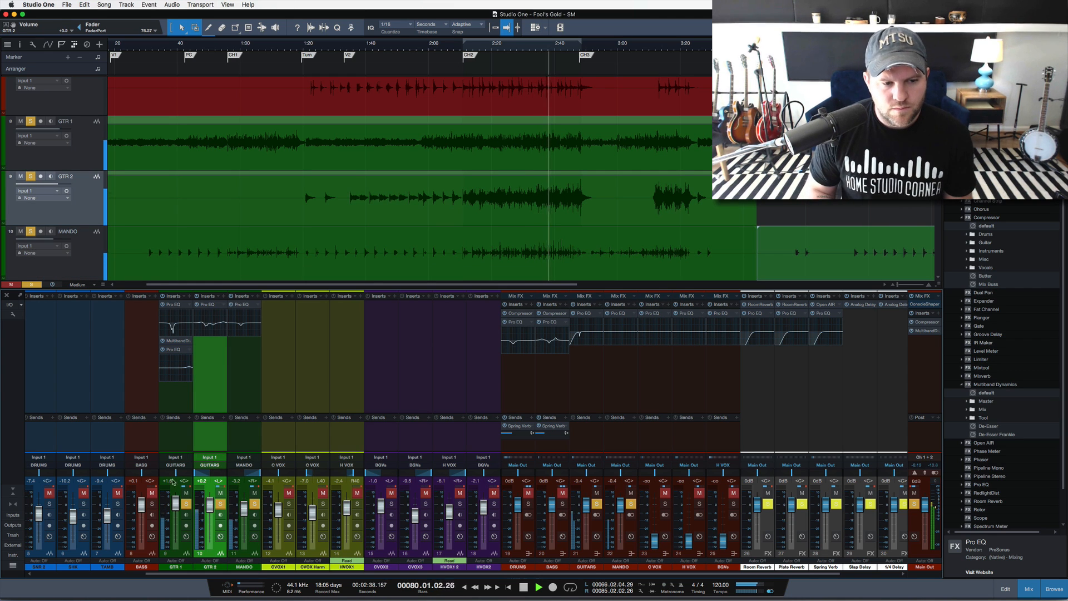
{"action": "left_click", "coordinate": [153, 504]}
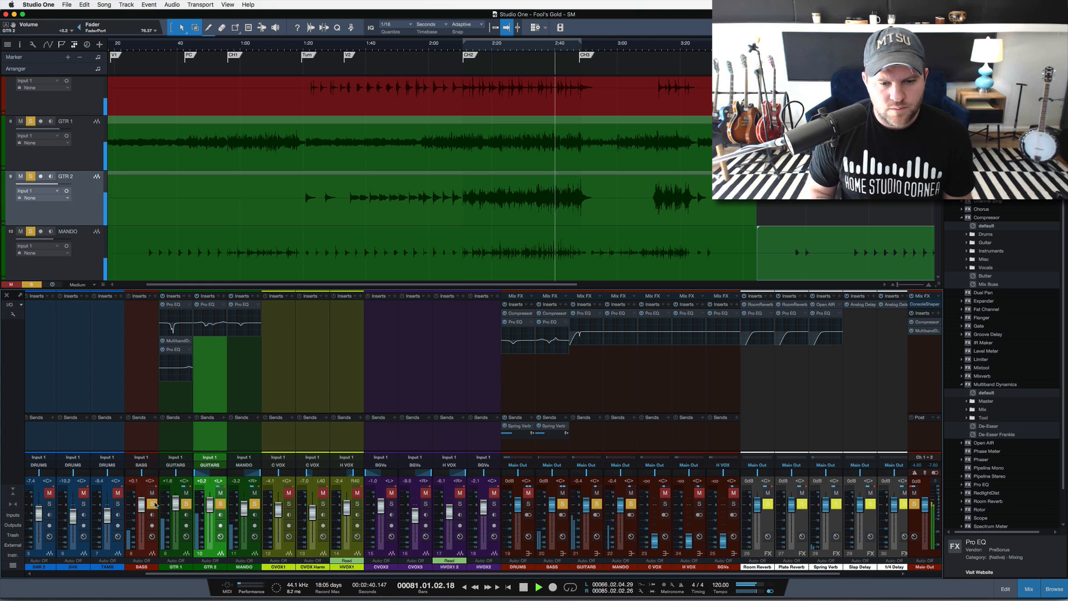
{"action": "left_click", "coordinate": [152, 503], "text": "super"}
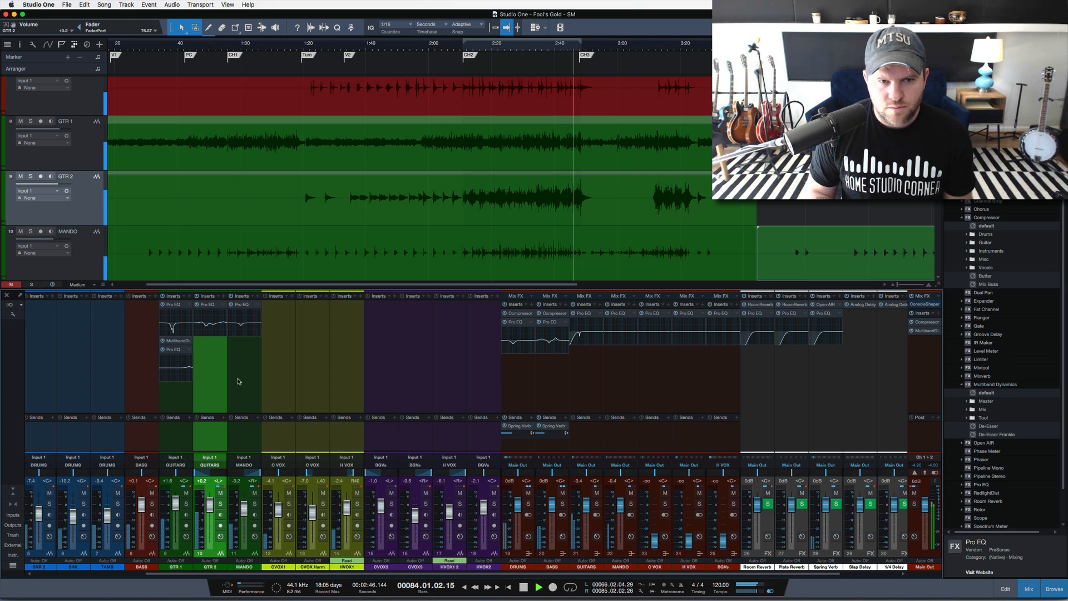
{"action": "key", "text": "space"}
Insert a default Compressor after the Pro EQ on the MANDO channel and close its window.
{"action": "left_click", "coordinate": [243, 395]}
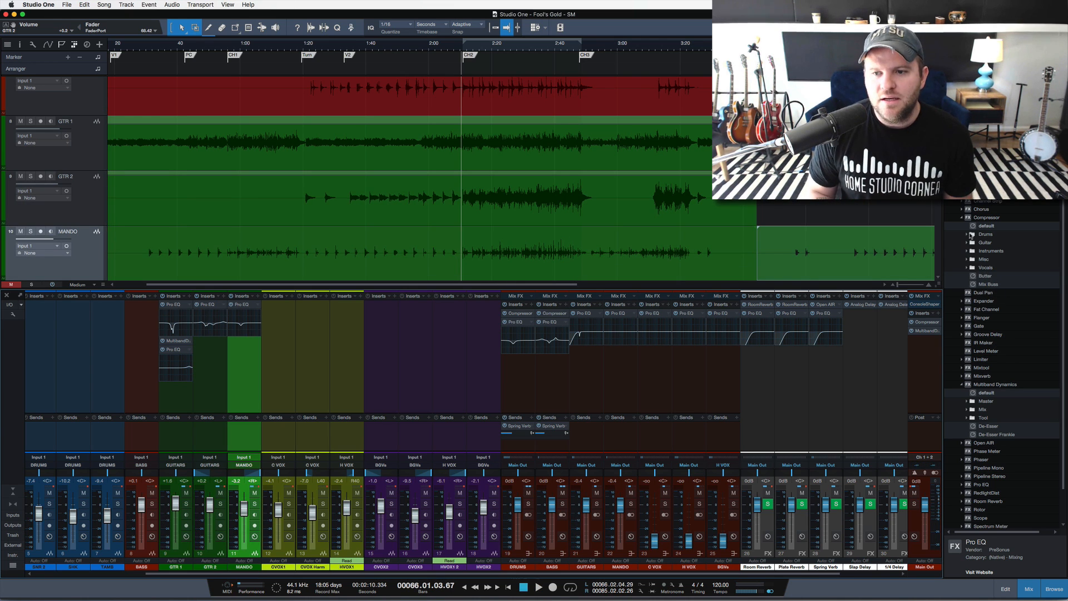
{"action": "left_click_drag", "start_coordinate": [975, 219], "coordinate": [244, 378]}
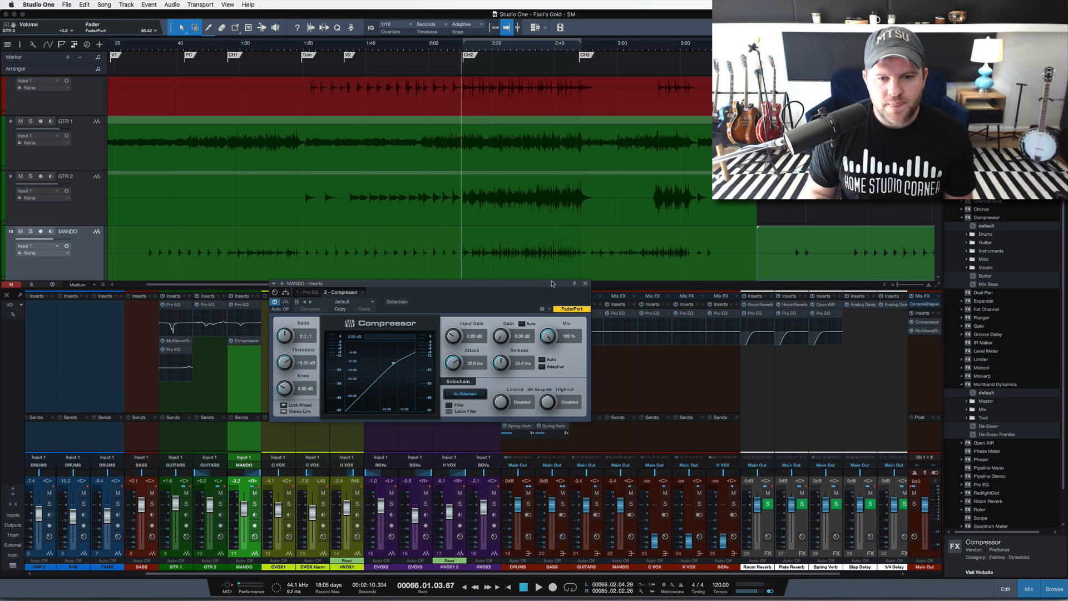
{"action": "left_click", "coordinate": [587, 284]}
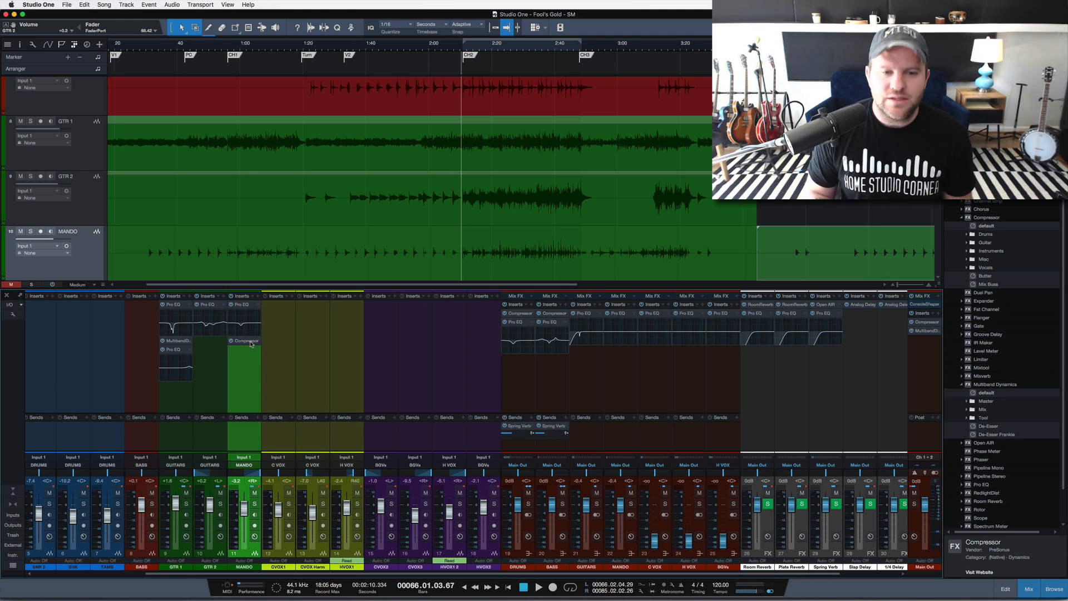
Set MANDO's Compressor to 5 ms attack, 20 ms release, a 16.9:1 ratio and a 0.10 dB knee.
{"action": "left_click", "coordinate": [249, 341]}
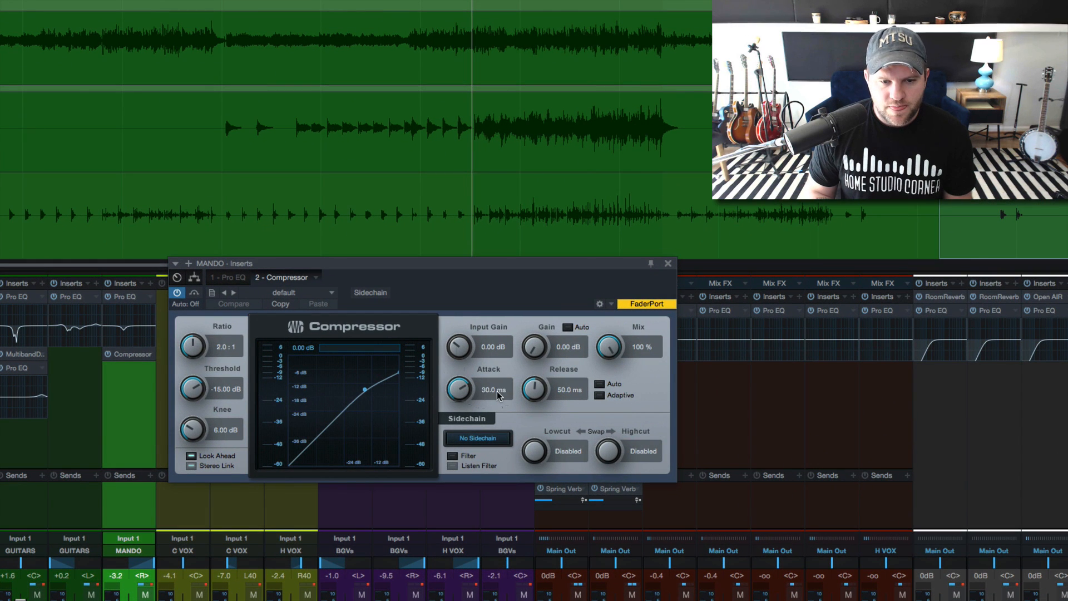
{"action": "type", "text": "5"}
{"action": "key", "text": "Return"}
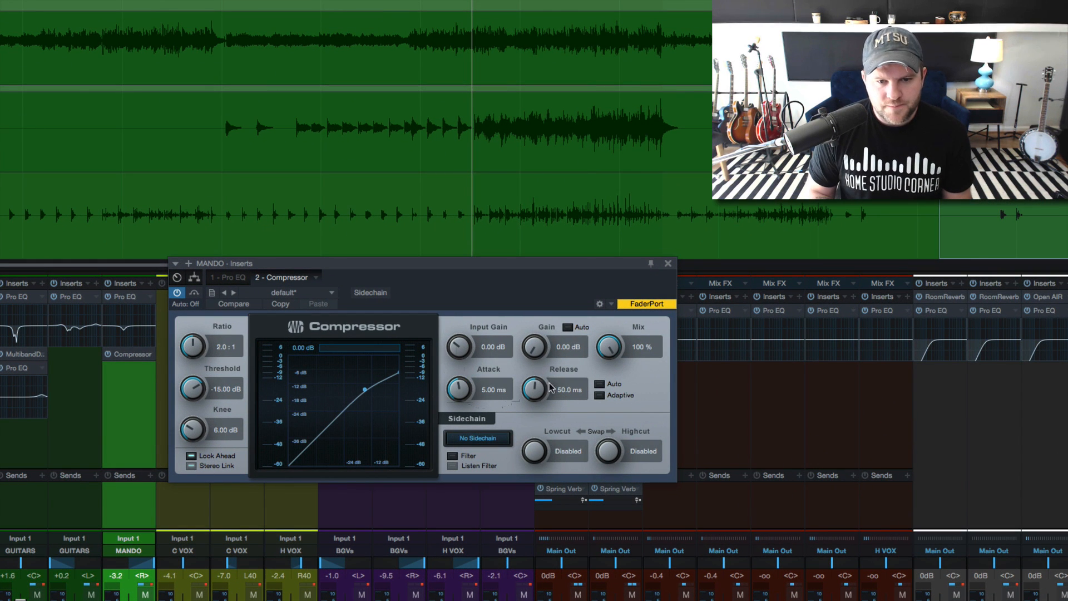
{"action": "left_click", "coordinate": [566, 388]}
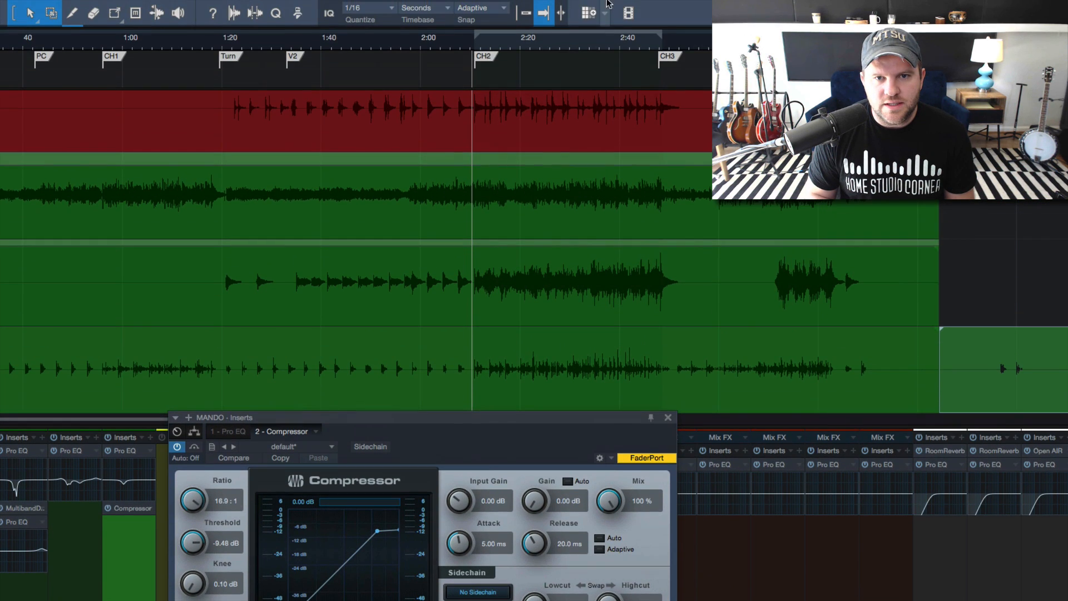
During chorus playback, lower the threshold of MANDO's Compressor to -21.72 dB and close the plug-in.
{"action": "left_click", "coordinate": [590, 46]}
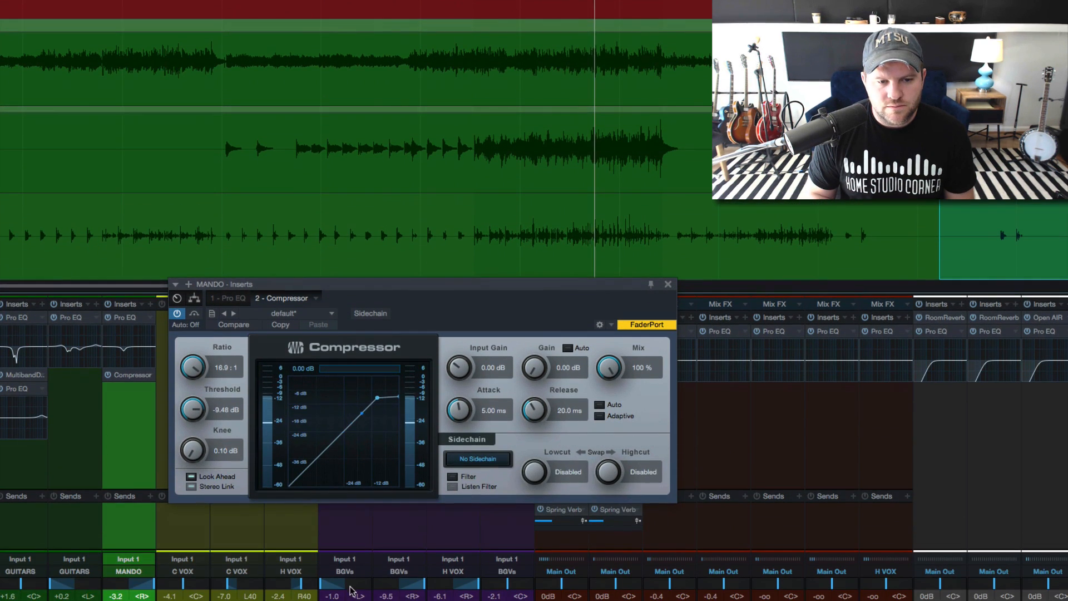
{"action": "left_click_drag", "start_coordinate": [197, 416], "coordinate": [199, 473]}
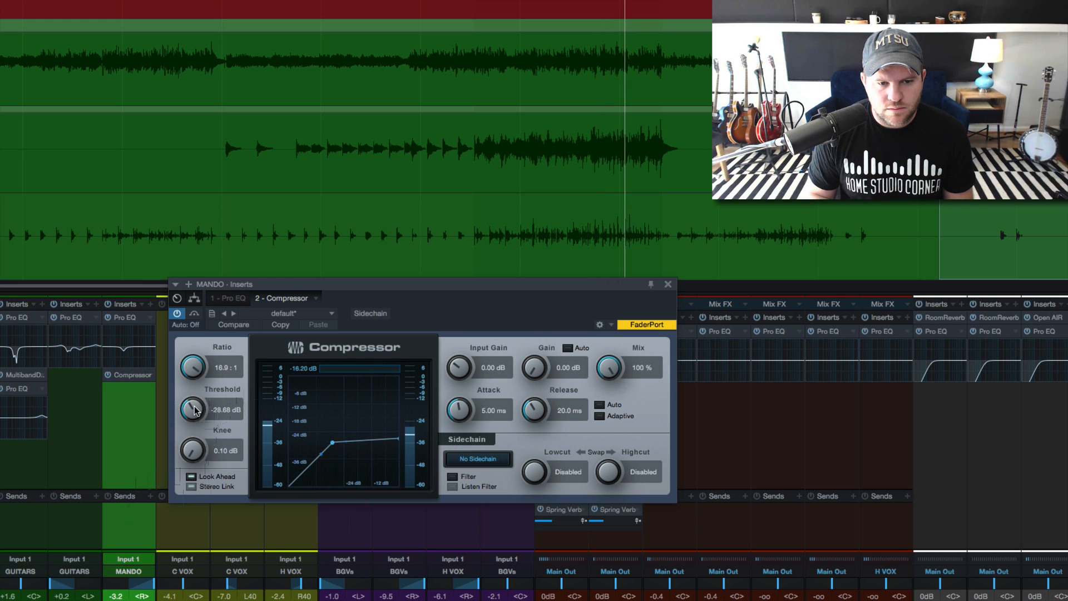
{"action": "left_click_drag", "start_coordinate": [194, 409], "coordinate": [192, 369]}
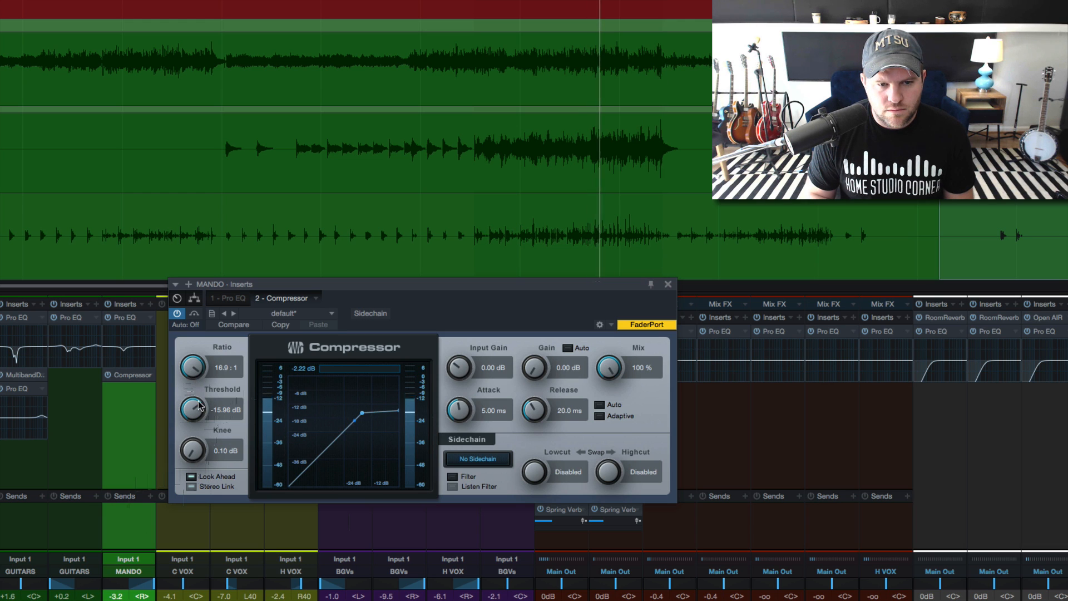
{"action": "left_click_drag", "start_coordinate": [199, 412], "coordinate": [199, 416]}
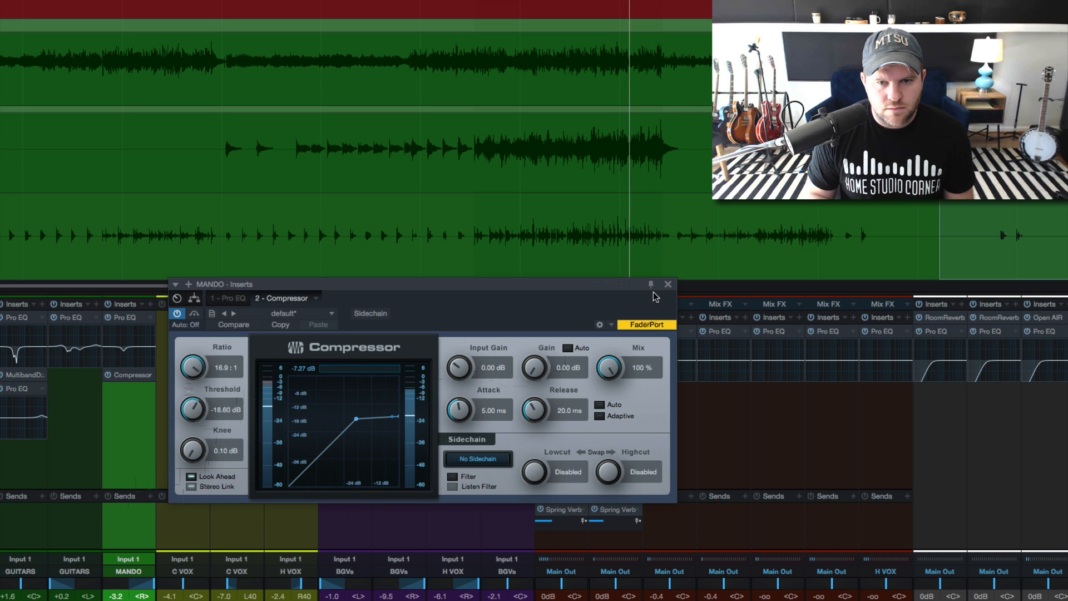
{"action": "left_click_drag", "start_coordinate": [185, 414], "coordinate": [186, 418]}
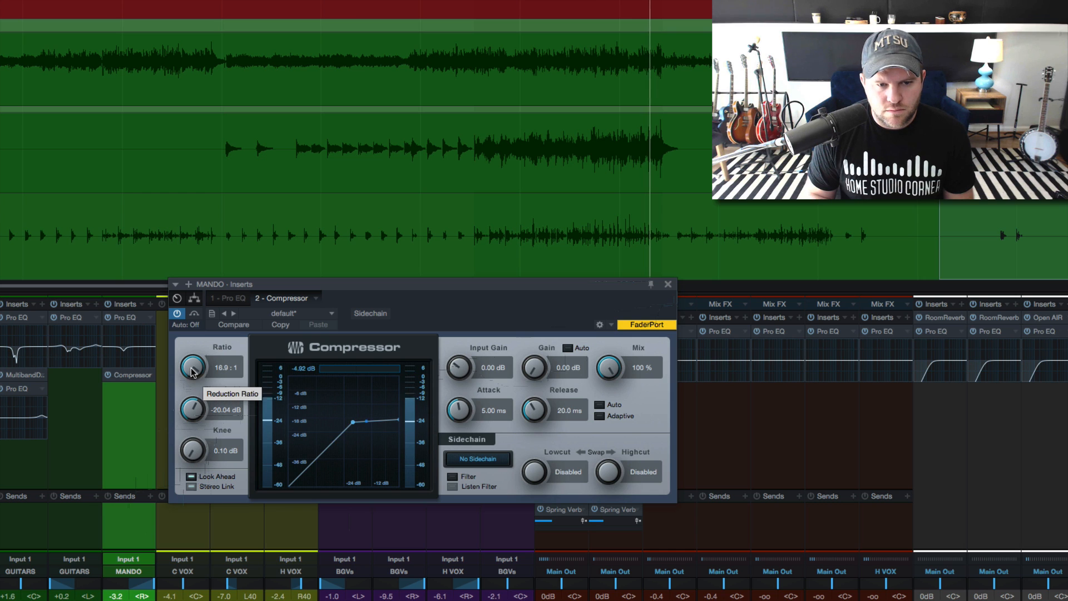
{"action": "left_click_drag", "start_coordinate": [198, 412], "coordinate": [197, 416]}
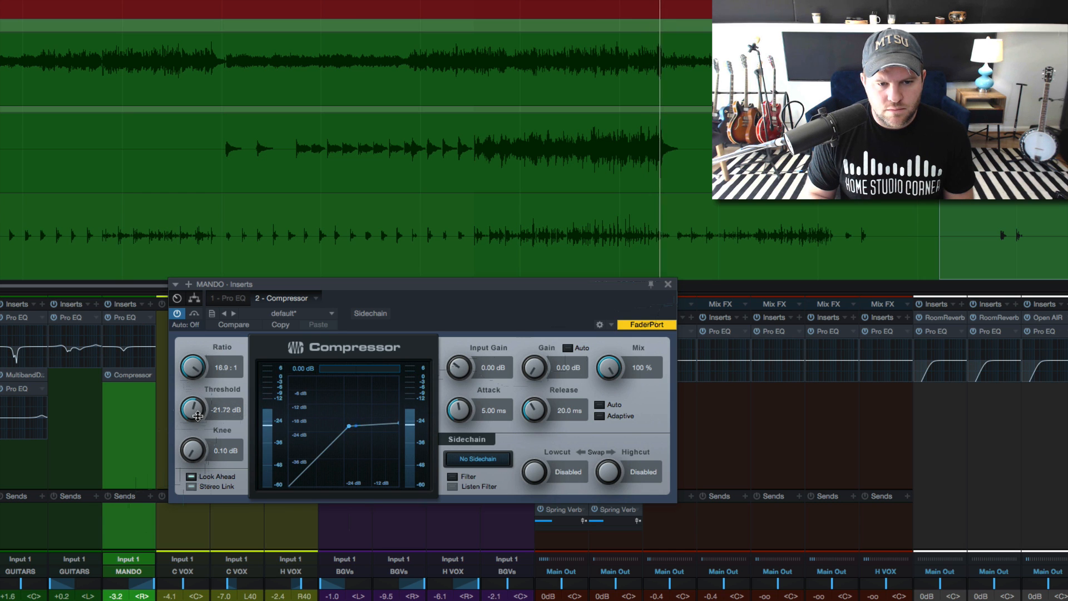
{"action": "left_click", "coordinate": [668, 285]}
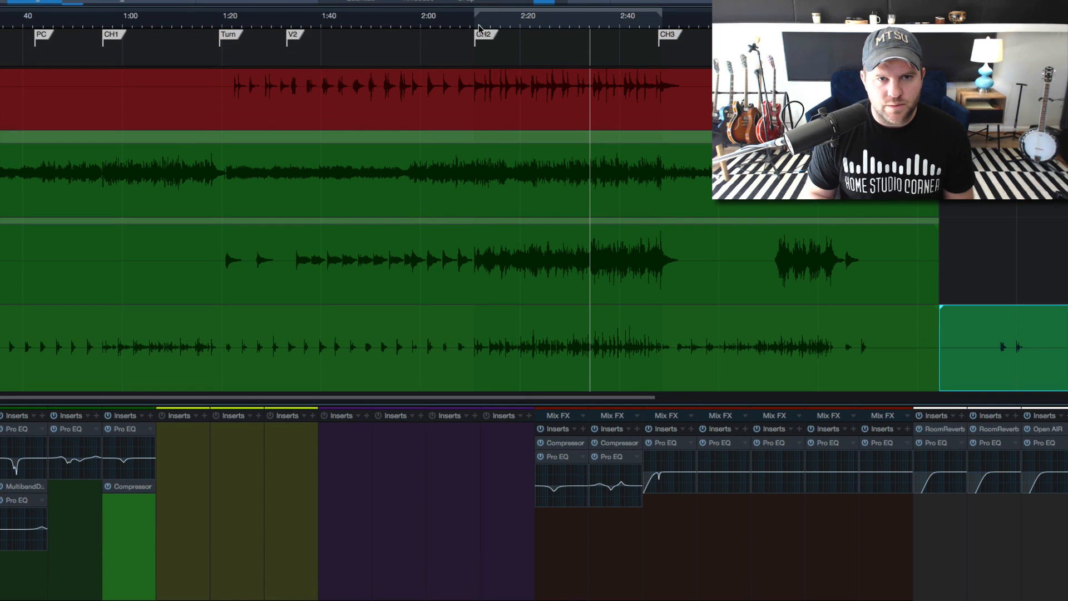
Play the mix from the CH2 marker and undo the extra duplicated event at the end of the MANDO track.
{"action": "left_click", "coordinate": [479, 27]}
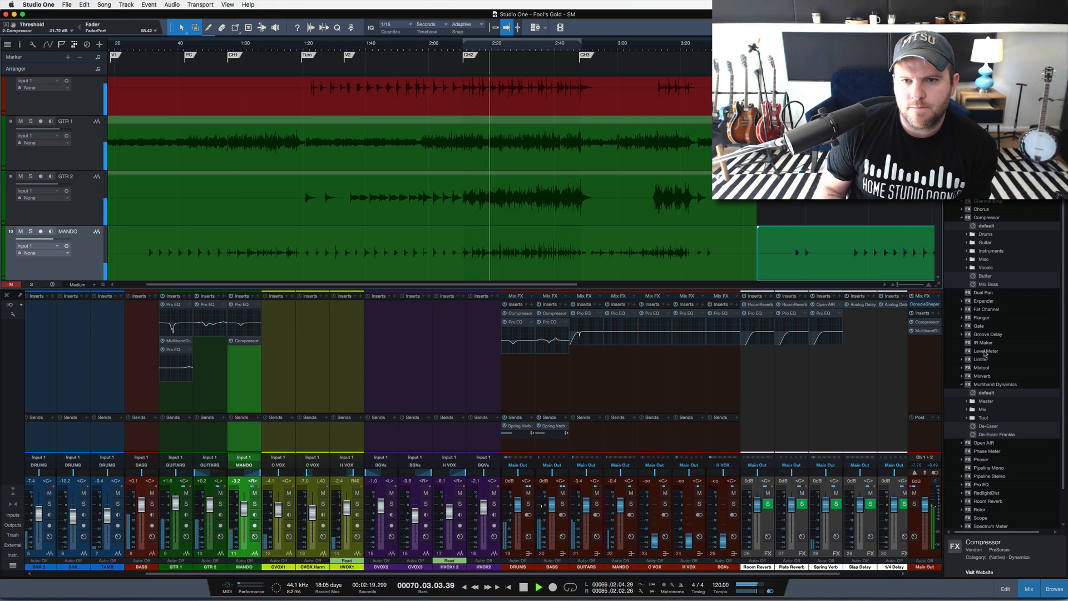
{"action": "key", "text": "super+z"}
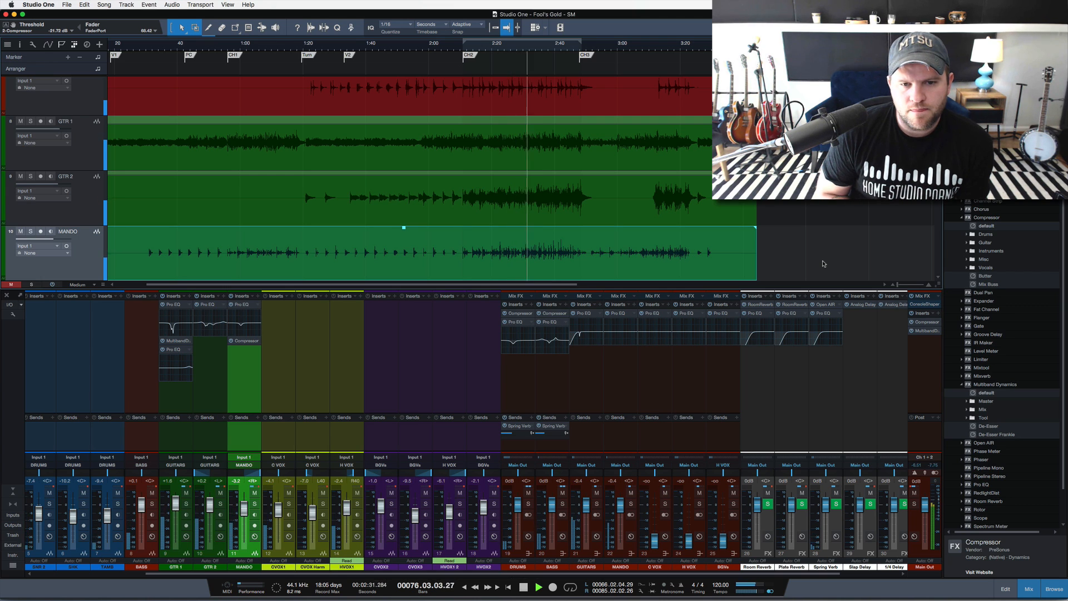
Lower the TAMB fader to -11.0 dB, raise the MANDO fader to -1.1 dB, and stop playback.
{"action": "left_click", "coordinate": [102, 444]}
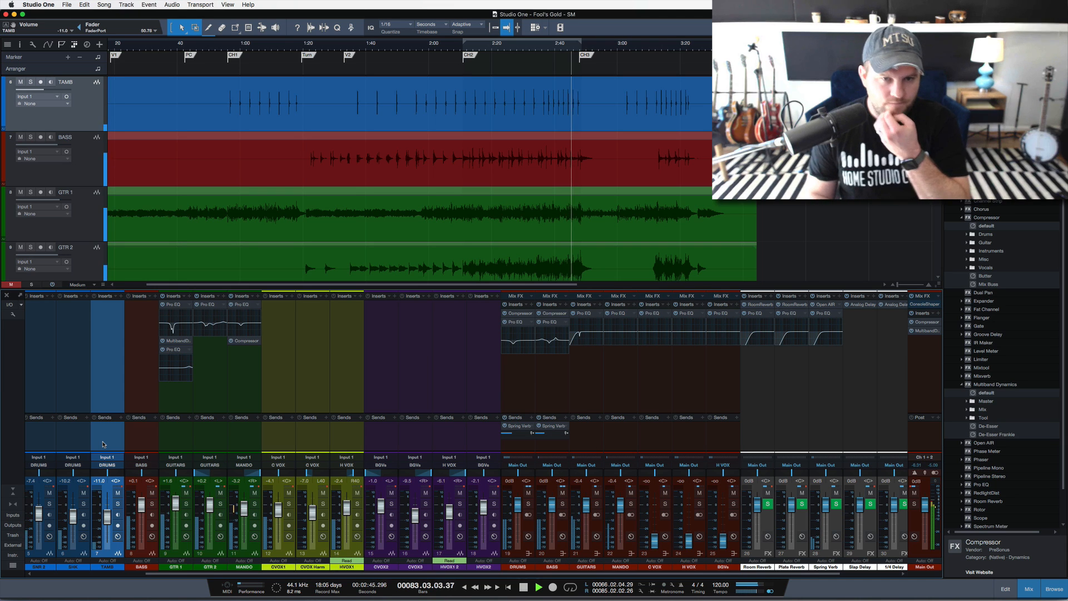
{"action": "left_click", "coordinate": [243, 440]}
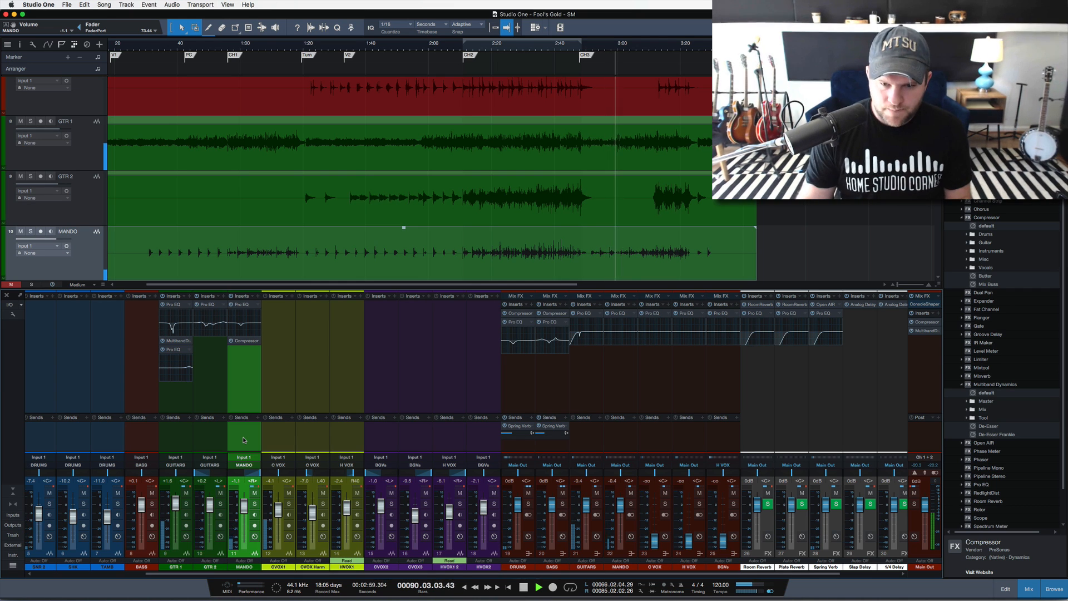
{"action": "key", "text": "space"}
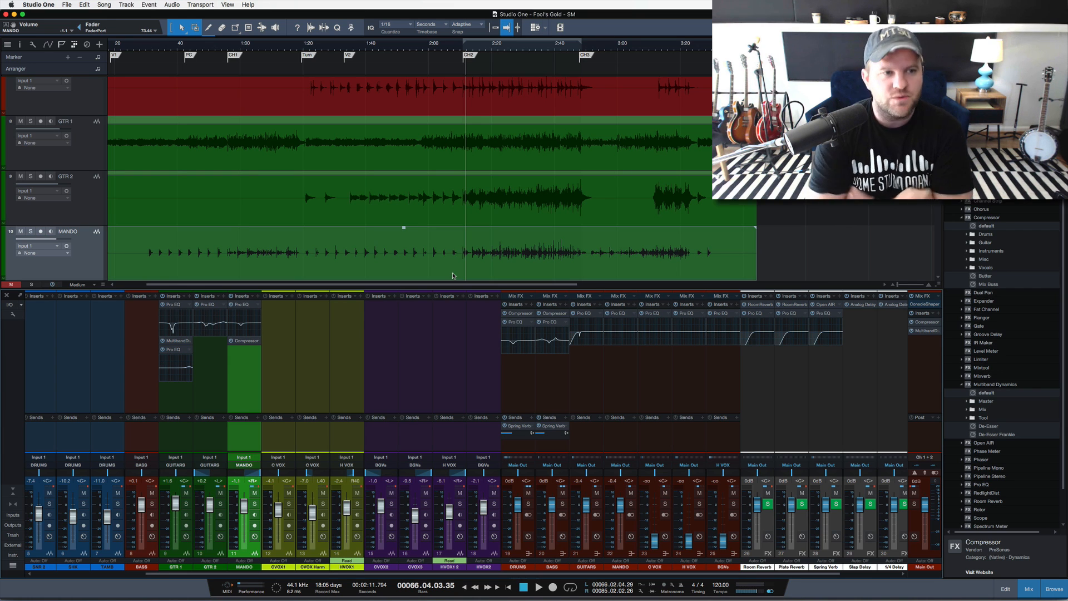
Go back to the Start marker and listen to the opening of the full mix.
{"action": "key", "text": "shift+b"}
{"action": "key", "text": "shift+b"}
{"action": "key", "text": "shift+b"}
{"action": "key", "text": "shift+b"}
{"action": "key", "text": "shift+b"}
{"action": "key", "text": "shift+b"}
{"action": "key", "text": "shift+b"}
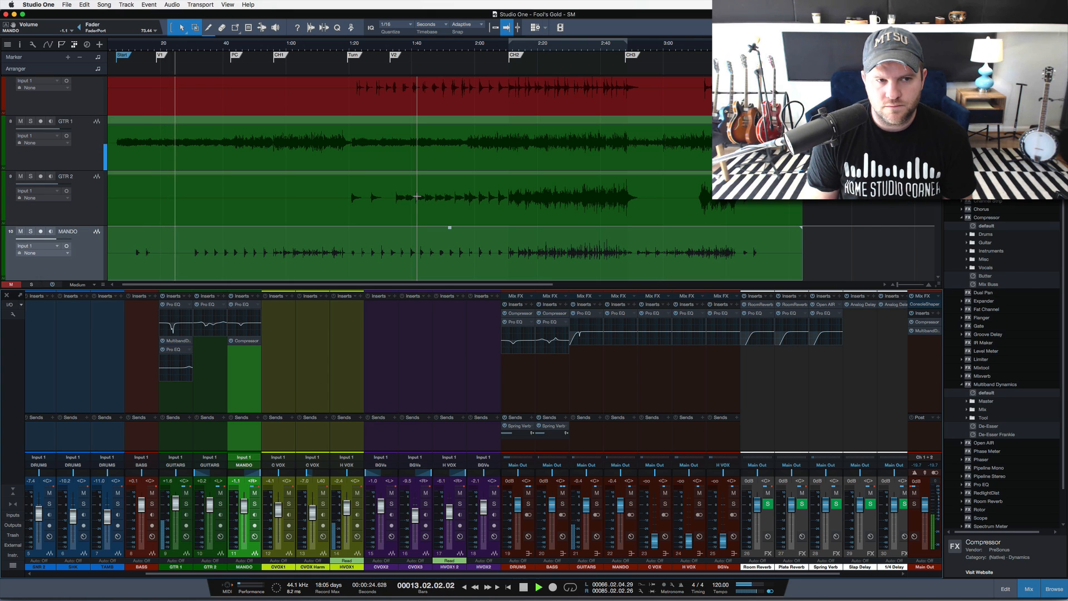
{"action": "key", "text": "space"}
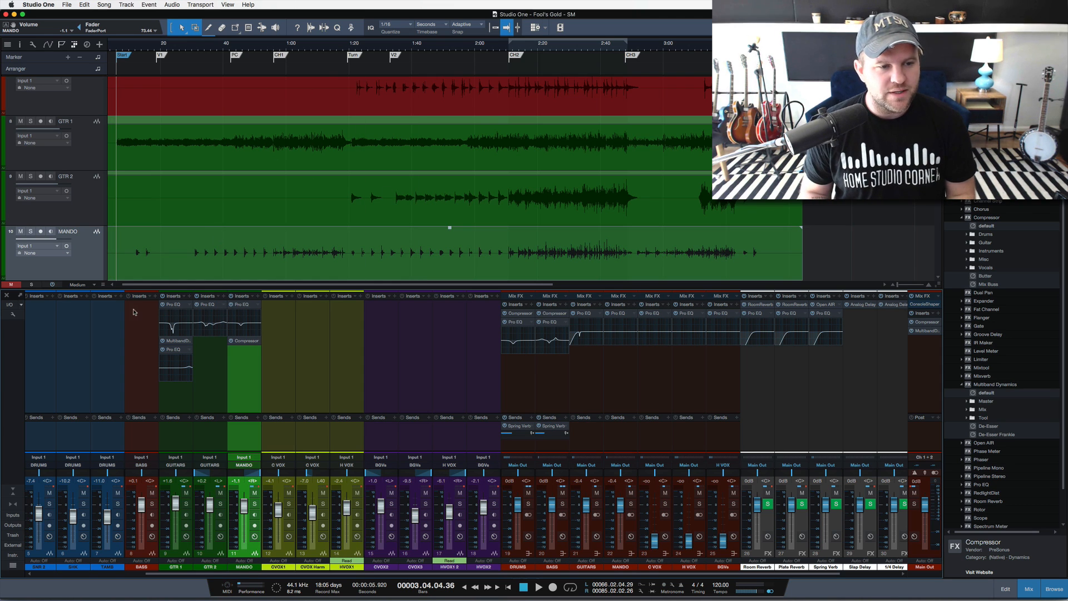
Compare the song's opening with GTR 1's inserts bypassed and re-enabled, playing from the Start marker each time.
{"action": "left_click", "coordinate": [163, 296]}
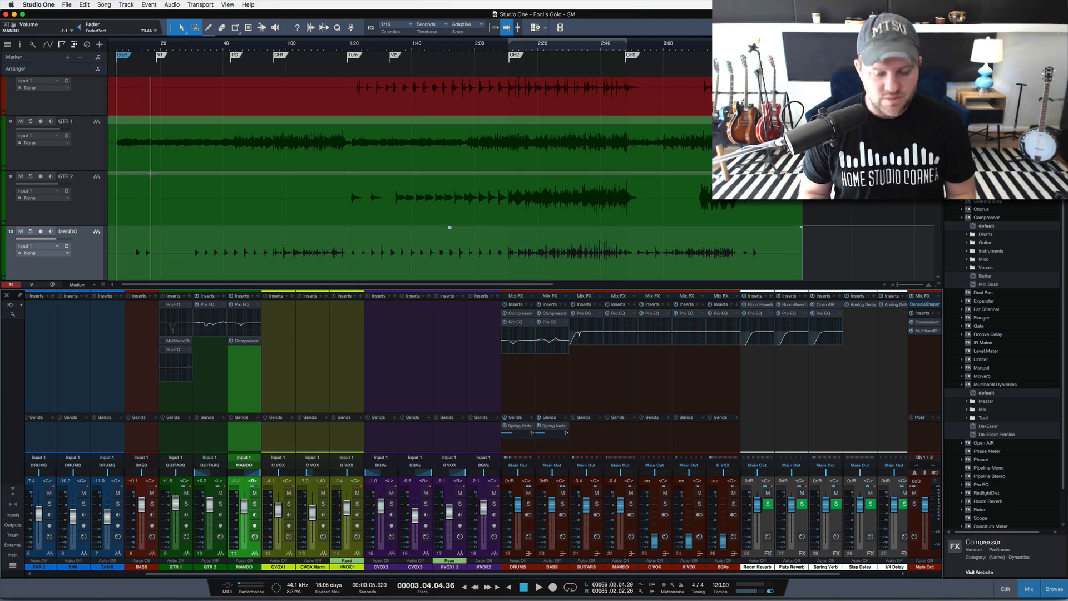
{"action": "key", "text": "space"}
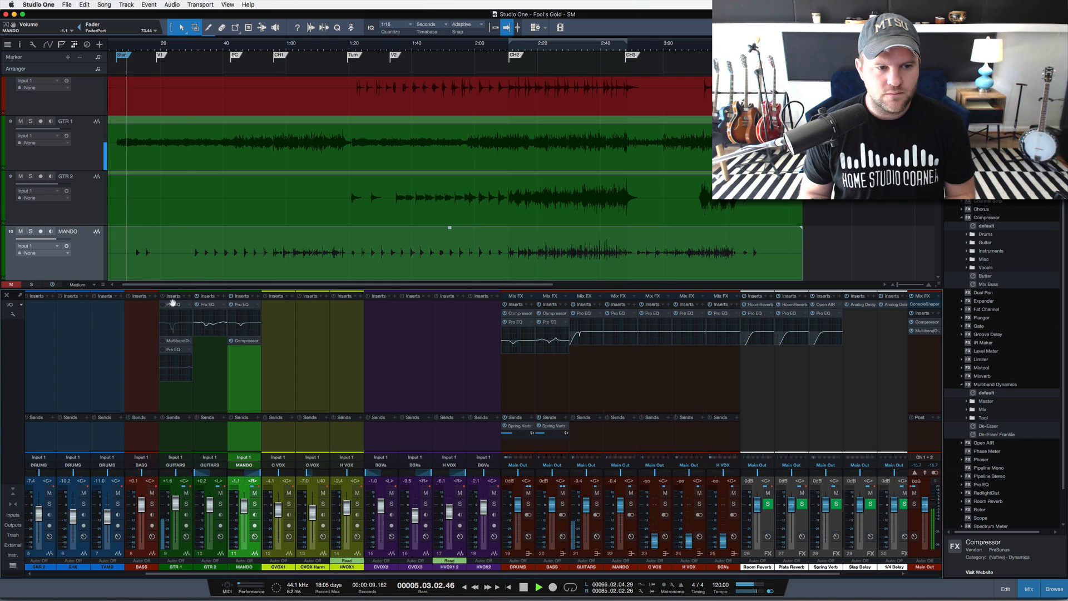
{"action": "key", "text": "space"}
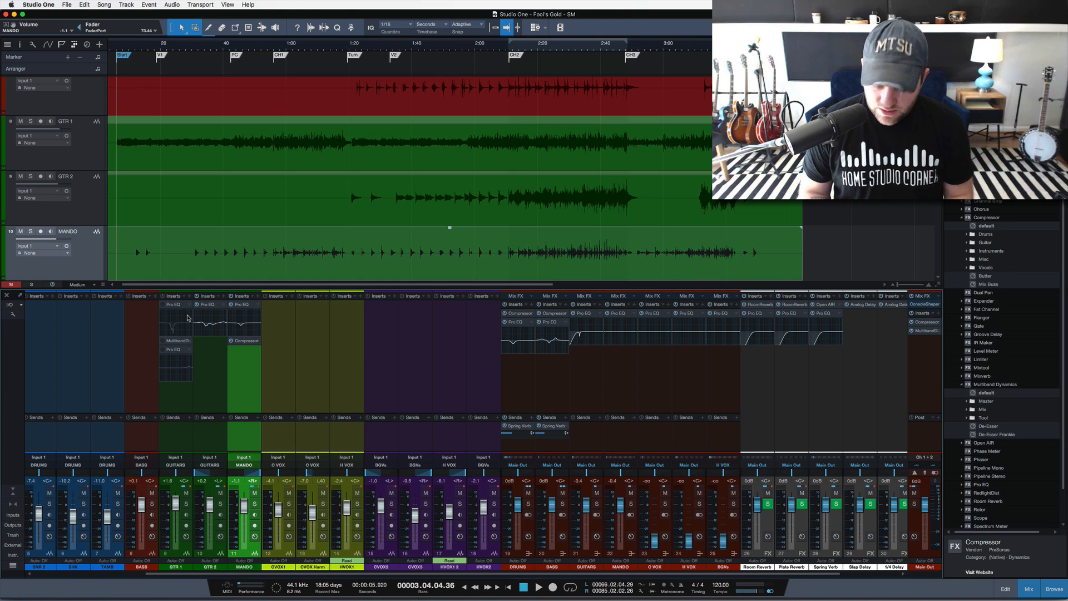
{"action": "key", "text": "space"}
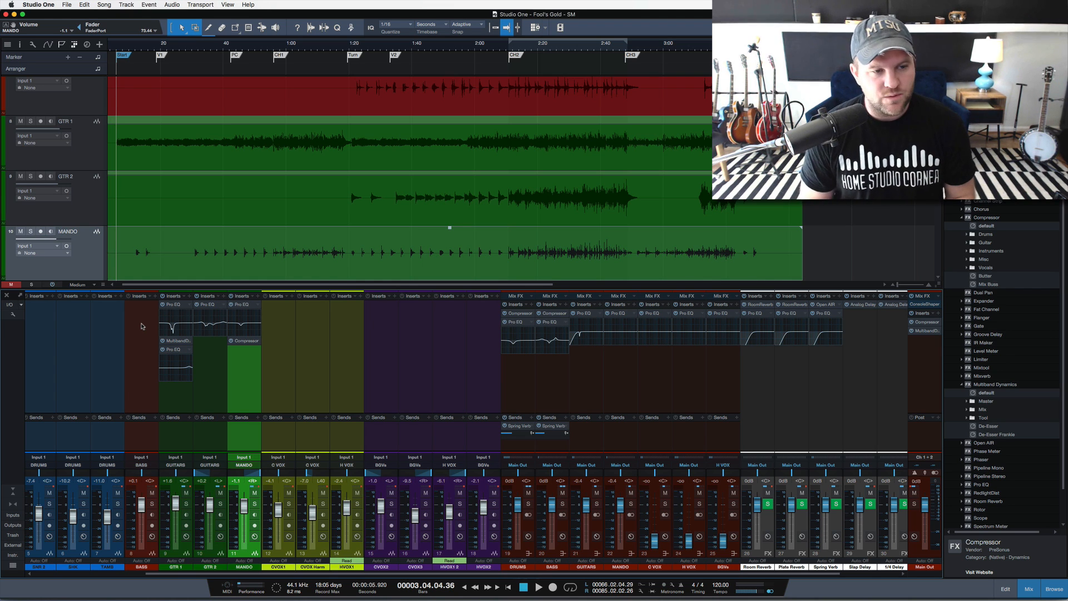
{"action": "key", "text": "space"}
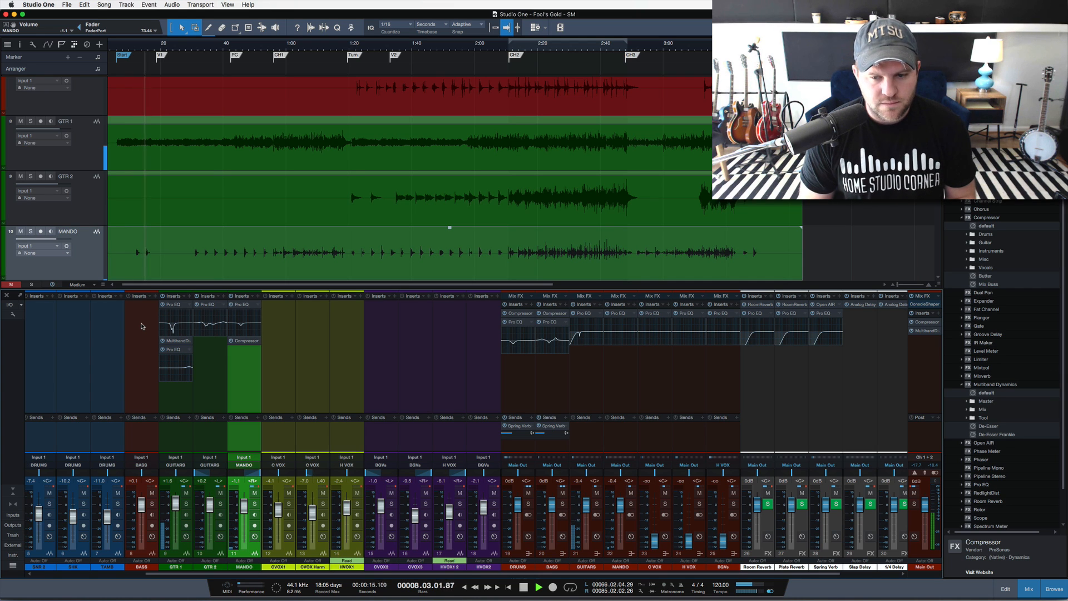
{"action": "key", "text": "space"}
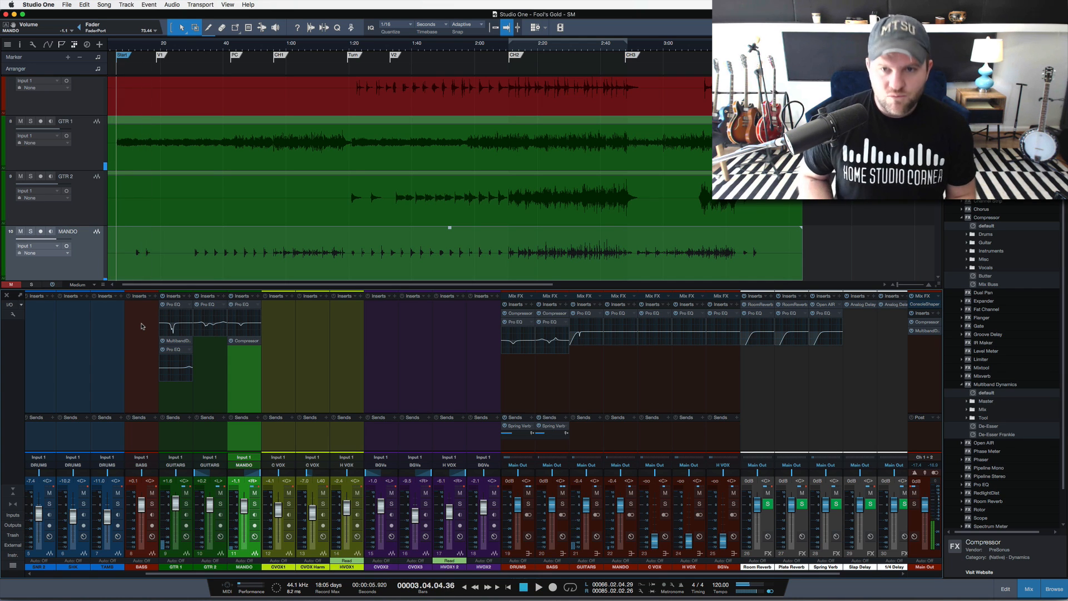